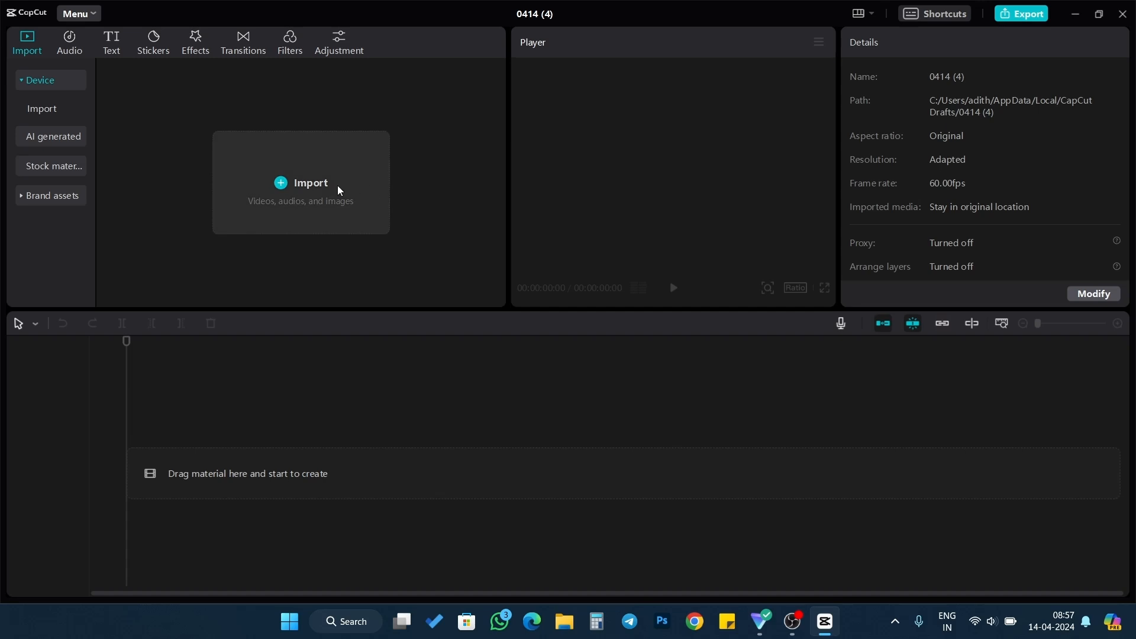
Step: Import all the images, videos and audio from the Ragi Malt folder inside YT 2024 on the D: drive
left_click(282, 188)
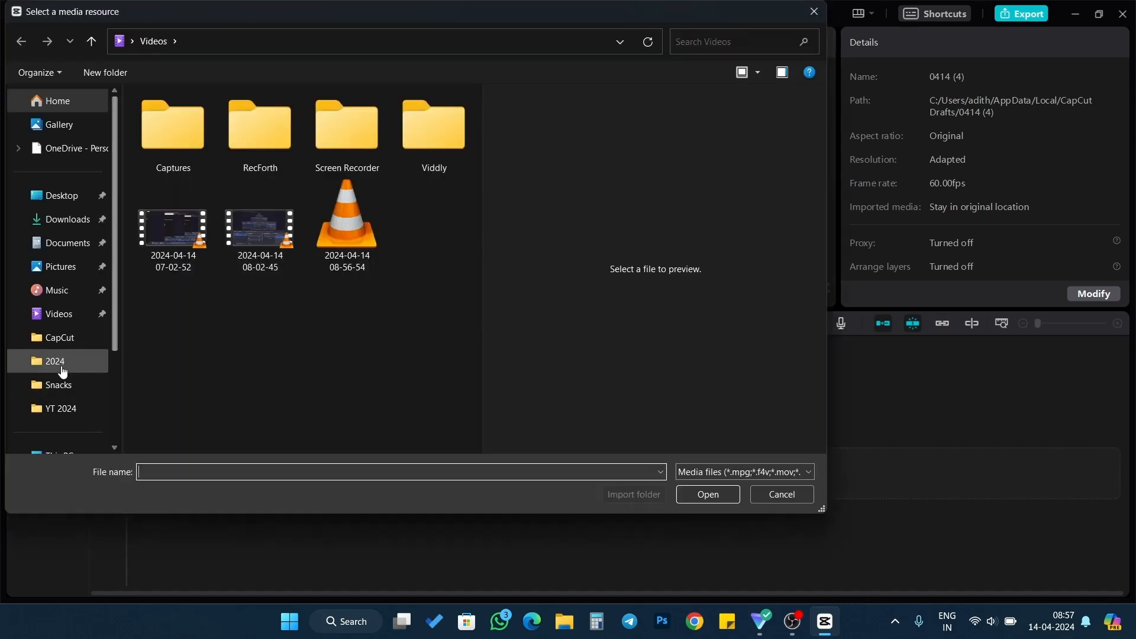
left_click(86, 339)
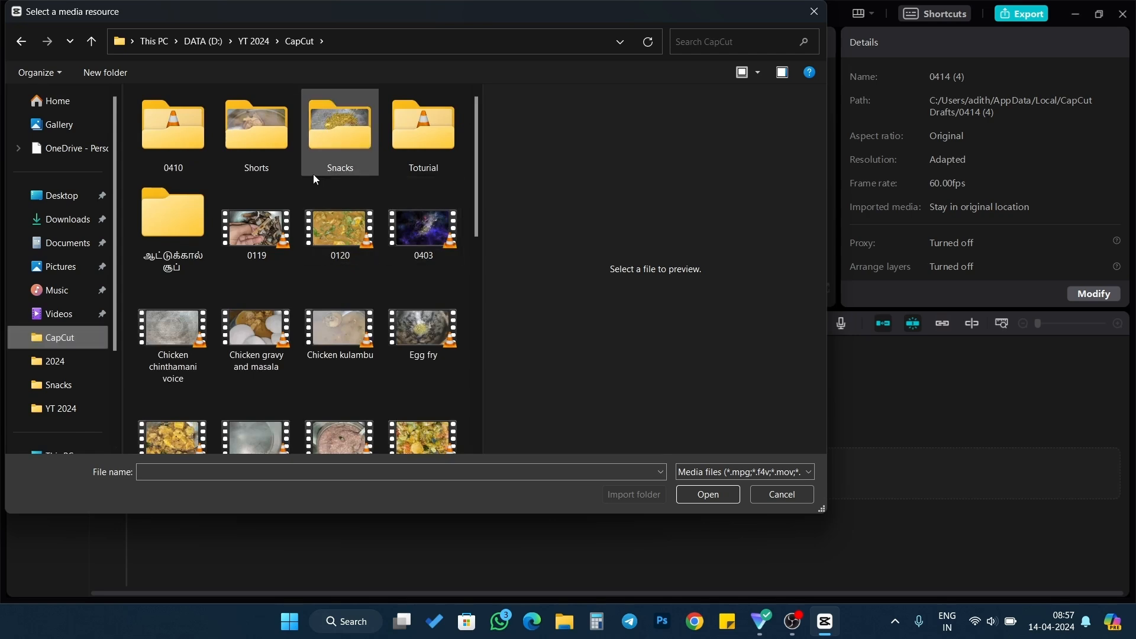
left_click(257, 43)
scroll(452, 343, "down", 5)
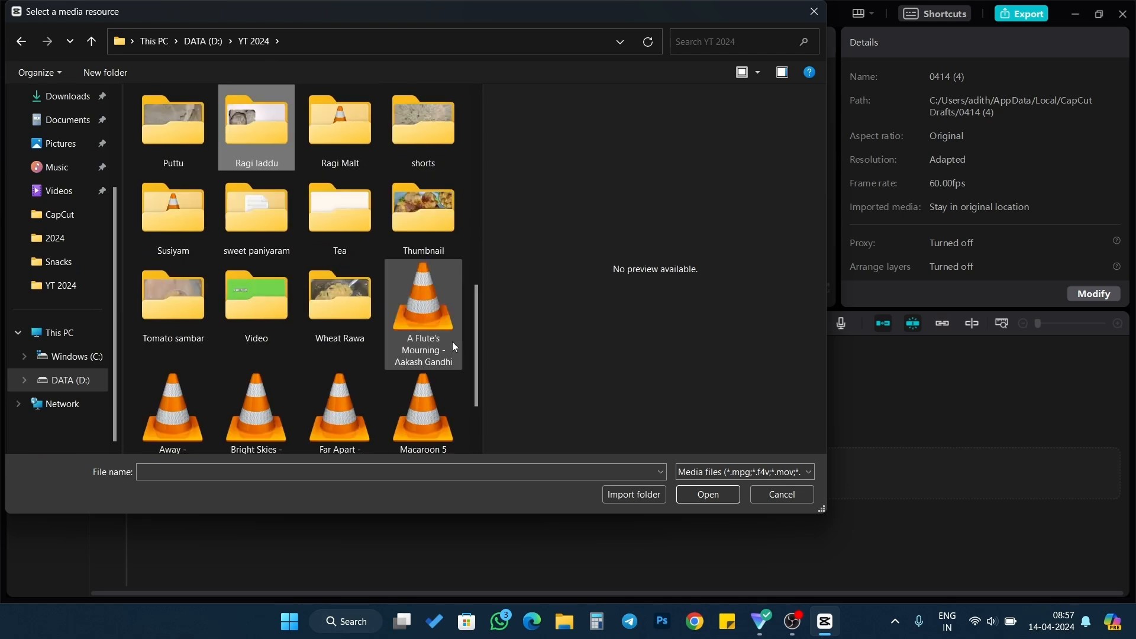
scroll(453, 343, "up", 1)
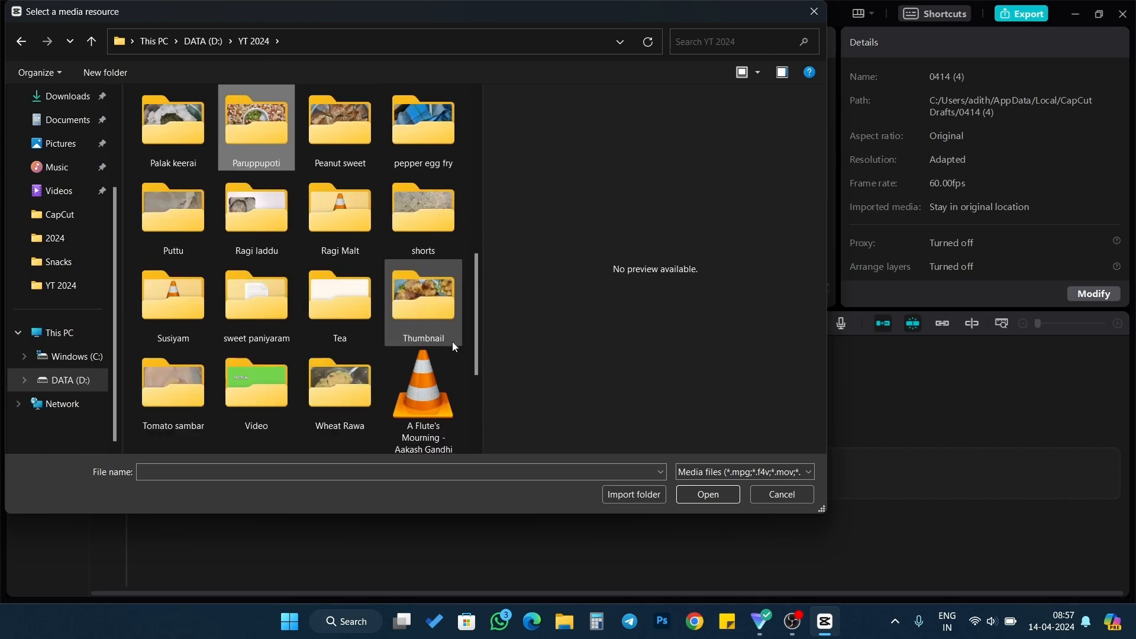
key("Down")
key("Right")
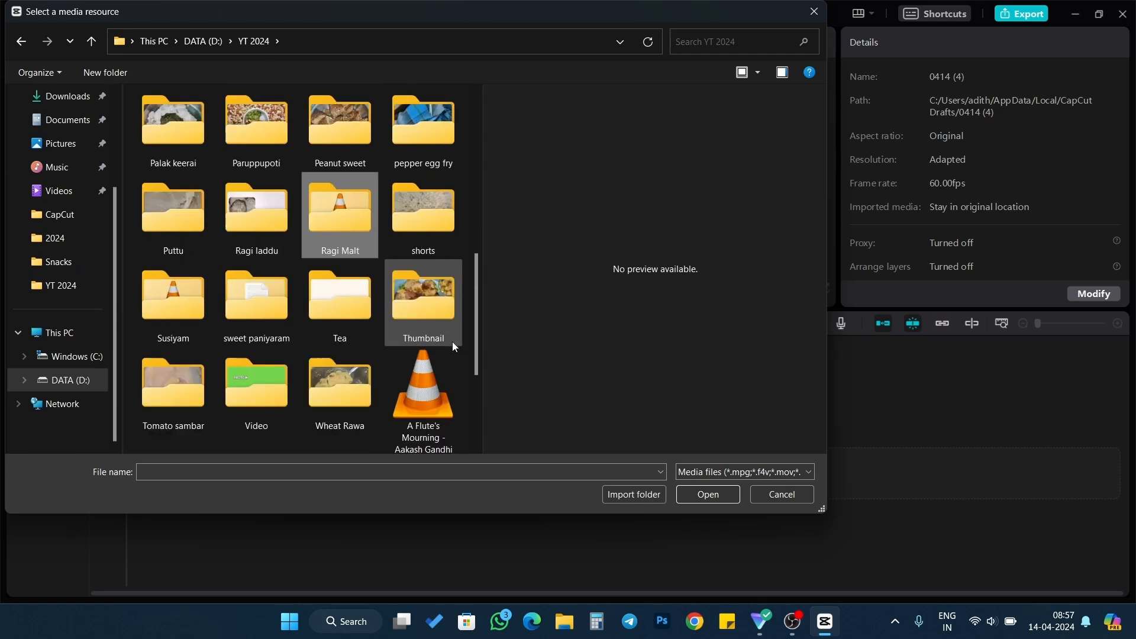
key("Return")
left_click(309, 286)
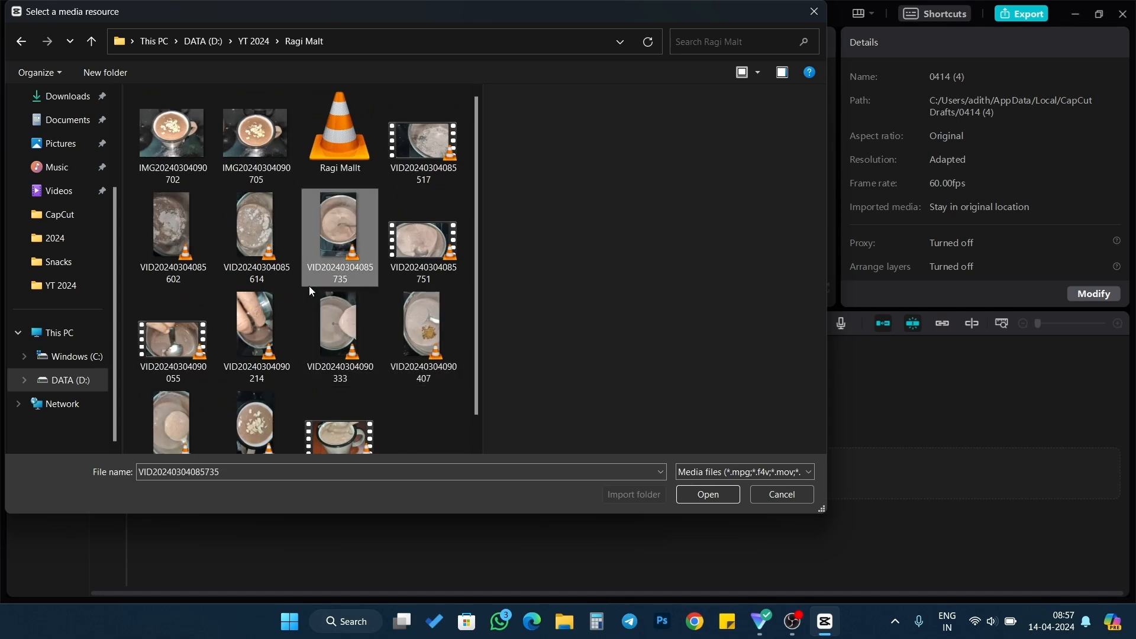
key("ctrl+a")
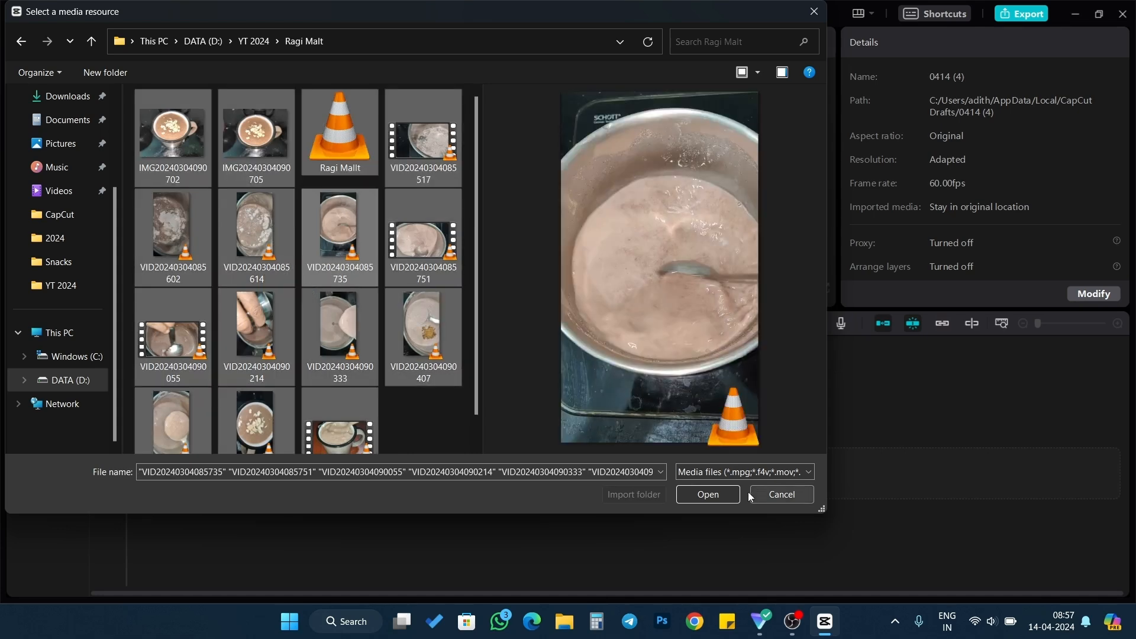
left_click(708, 496)
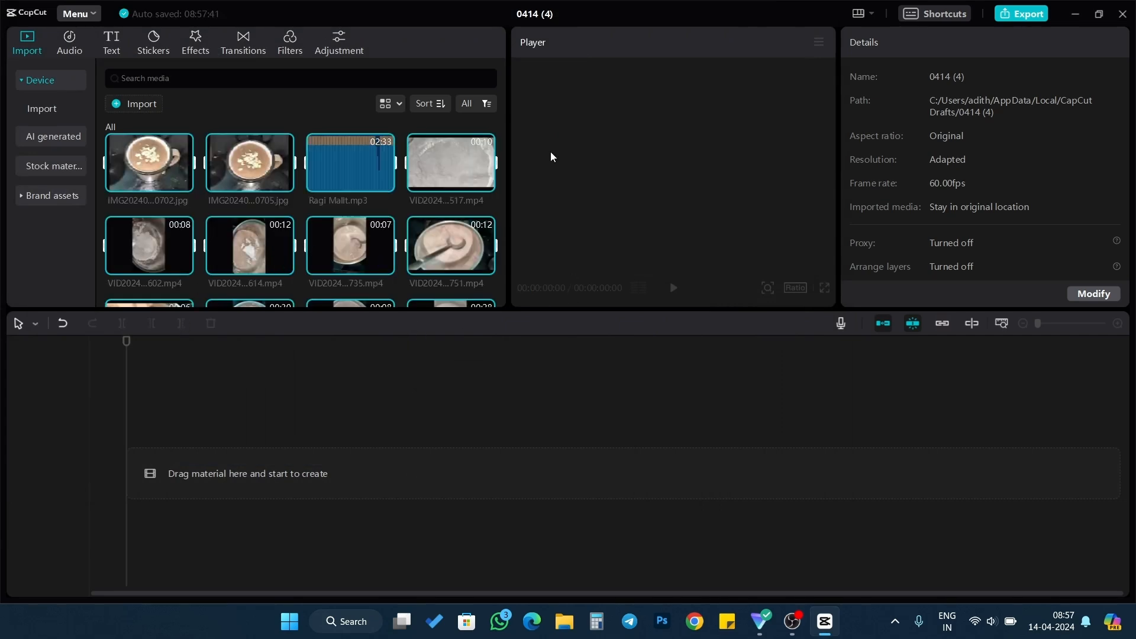
Step: Add the mug clip VID20240304090935.mp4 to the empty timeline as the opening clip
left_click_drag(498, 218, 516, 304)
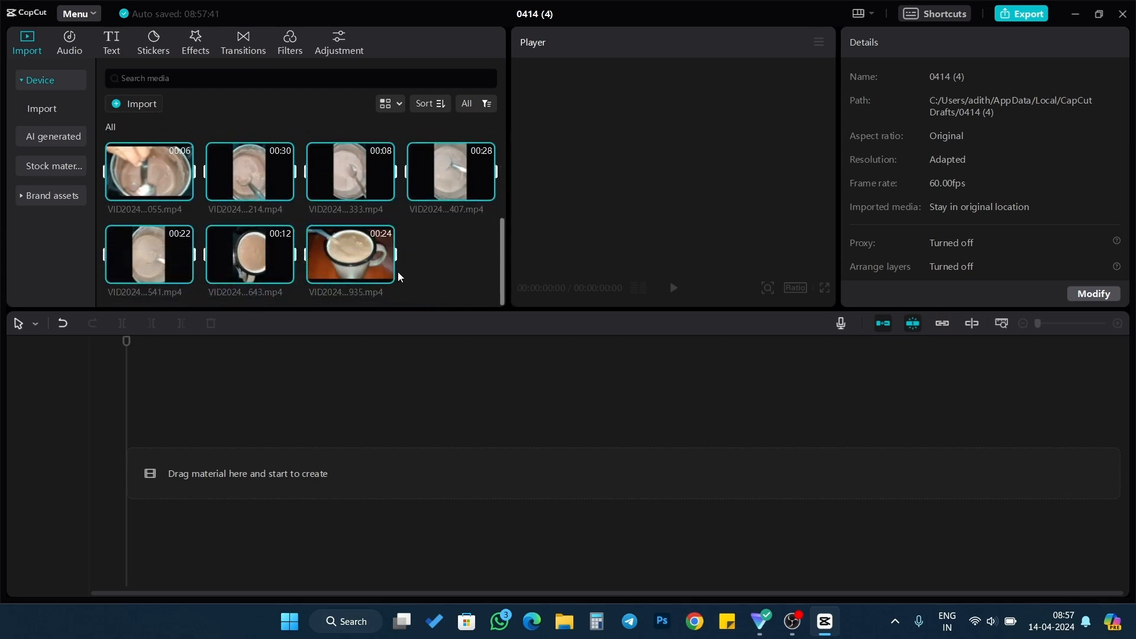
left_click(417, 288)
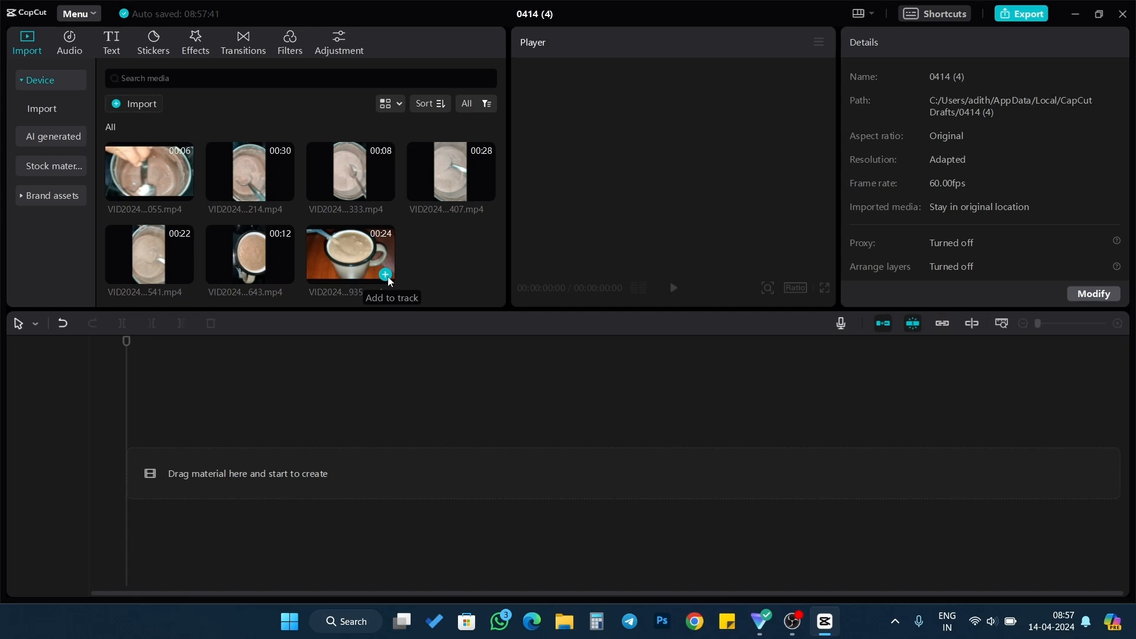
left_click(387, 277)
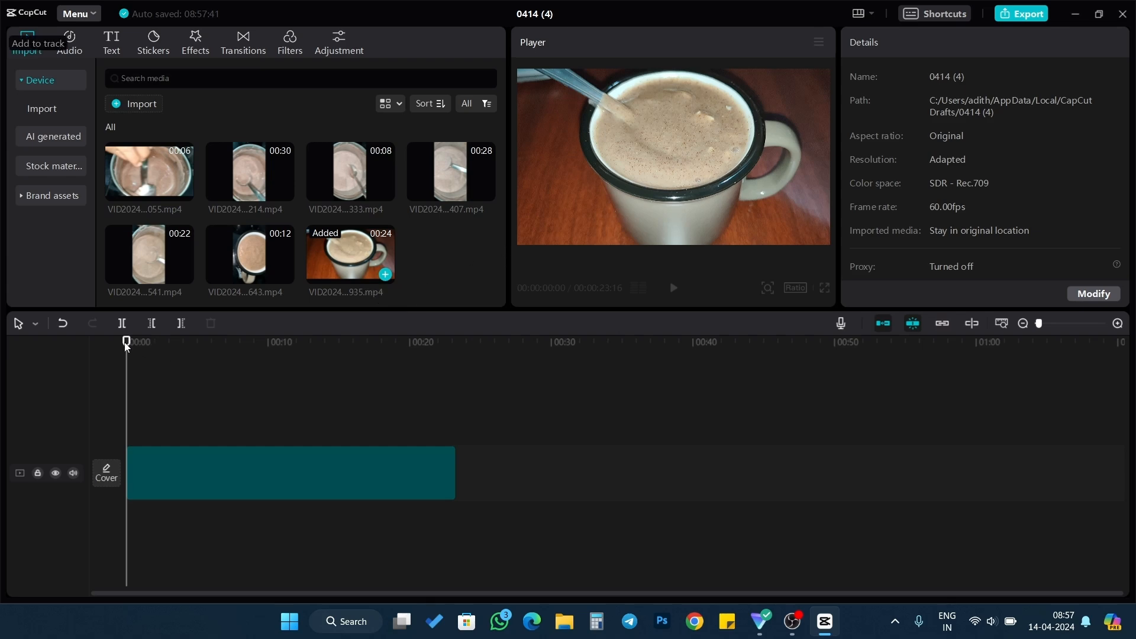
Step: Append VID20240304085517.mp4 and VID20240304085602.mp4 in that order after the opening clip on the timeline
left_click_drag(240, 352, 501, 379)
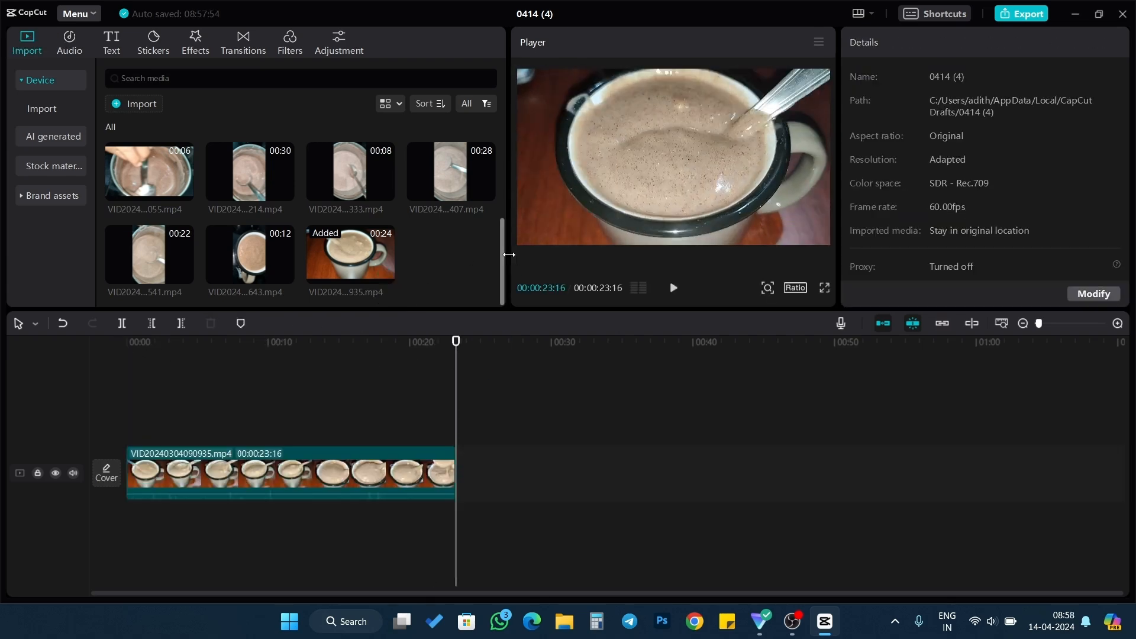
scroll(504, 198, "up", 3)
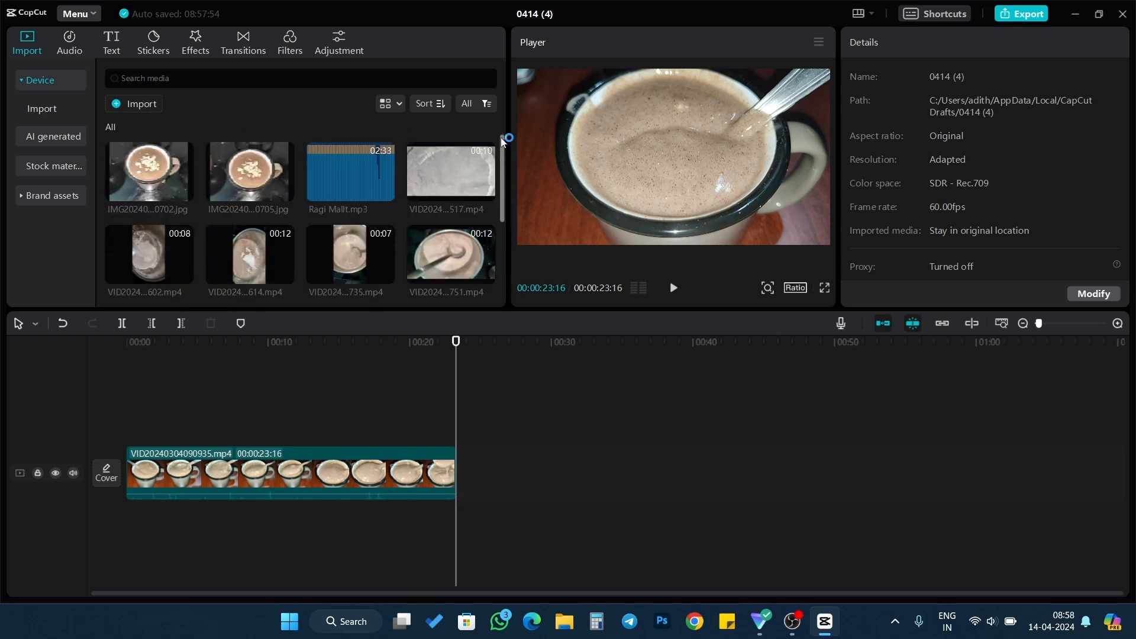
left_click(487, 193)
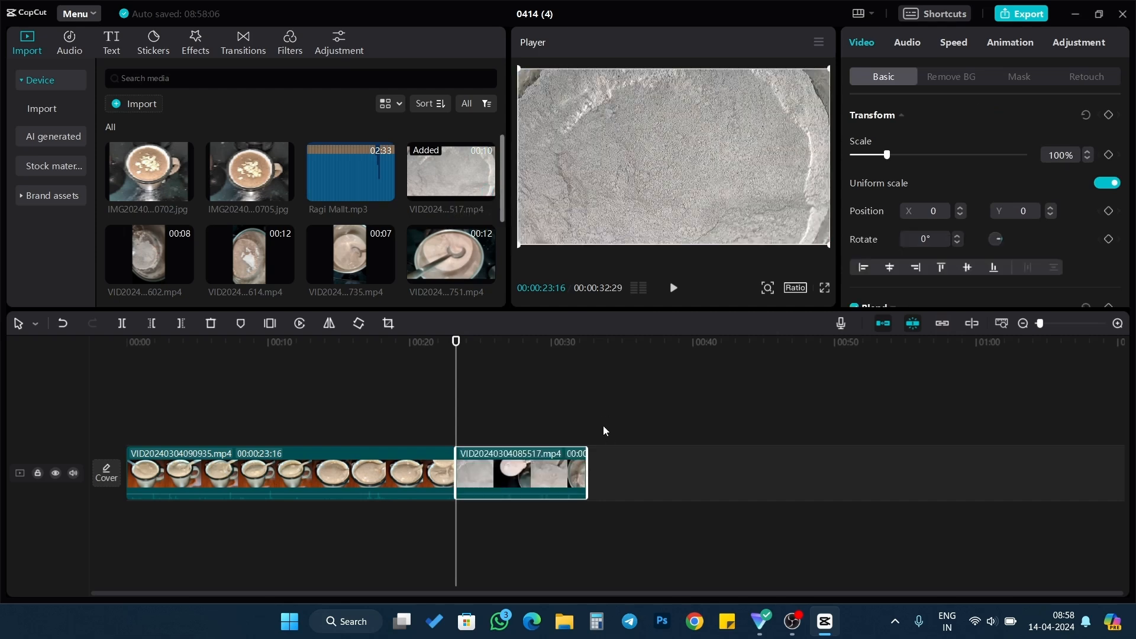
left_click_drag(457, 342, 663, 385)
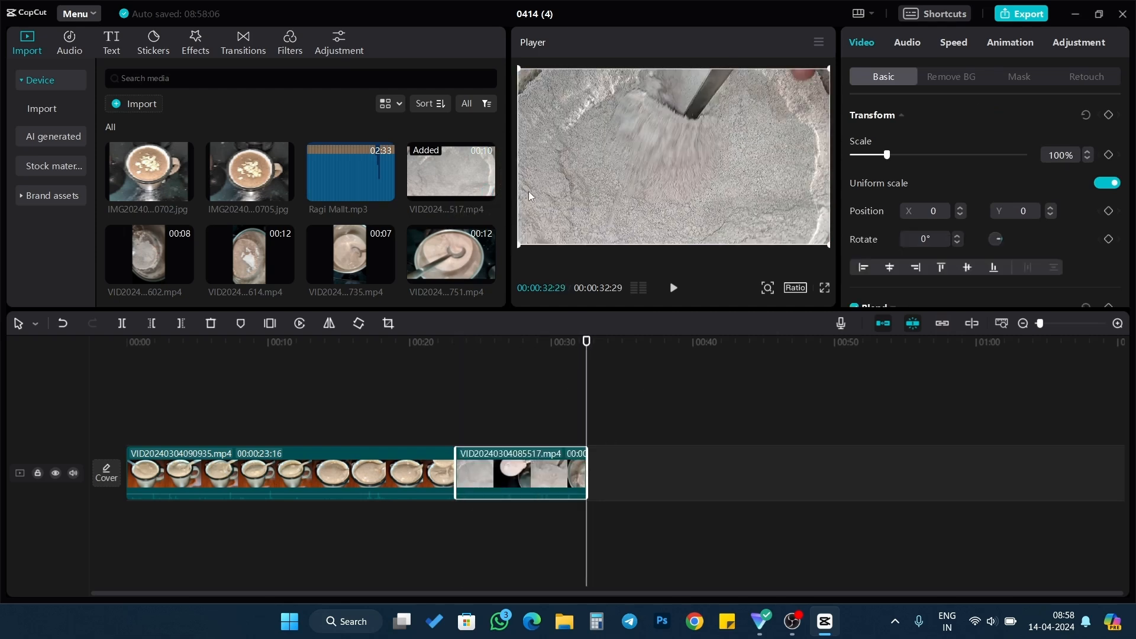
left_click(184, 275)
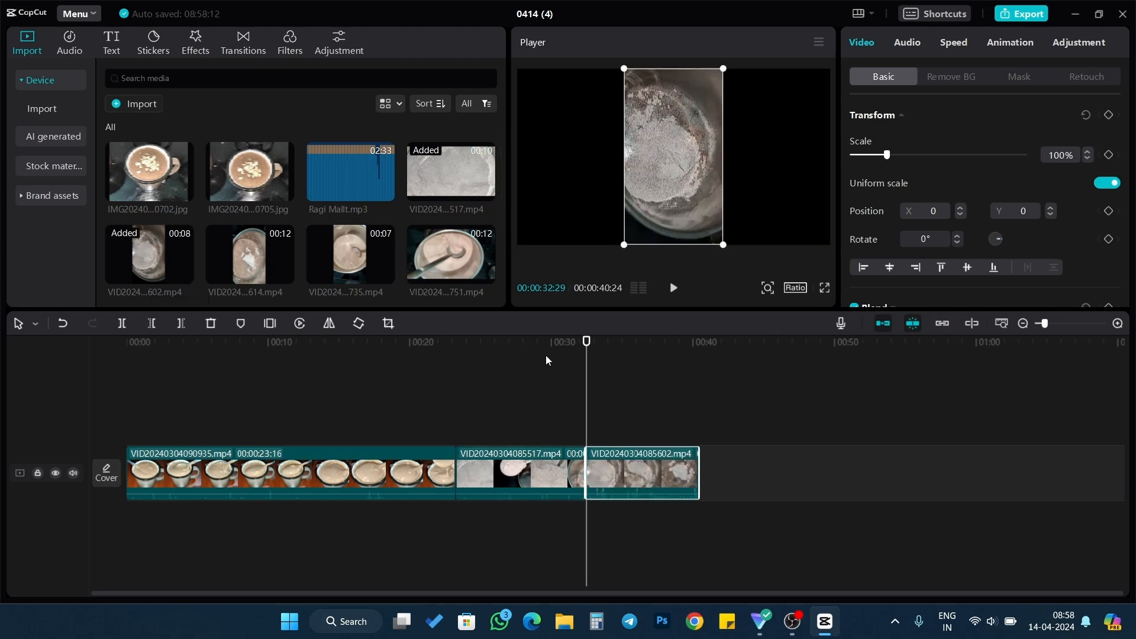
Step: Append VID20240304085751.mp4 and VID20240304090055.mp4 in that order at the end of the timeline
left_click_drag(586, 343, 698, 355)
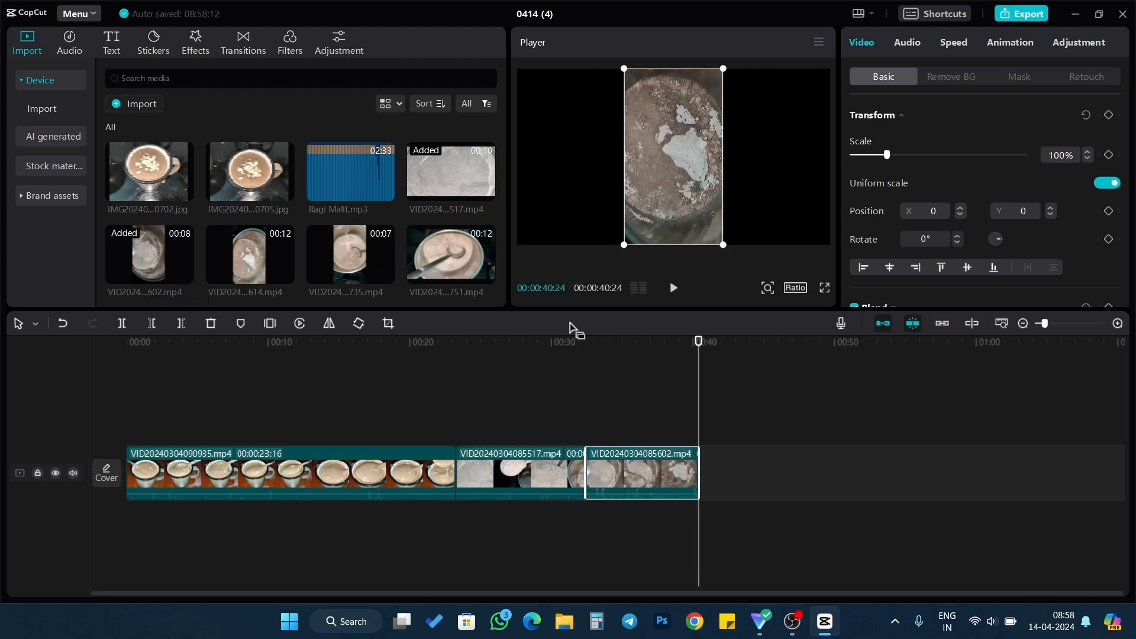
left_click(486, 275)
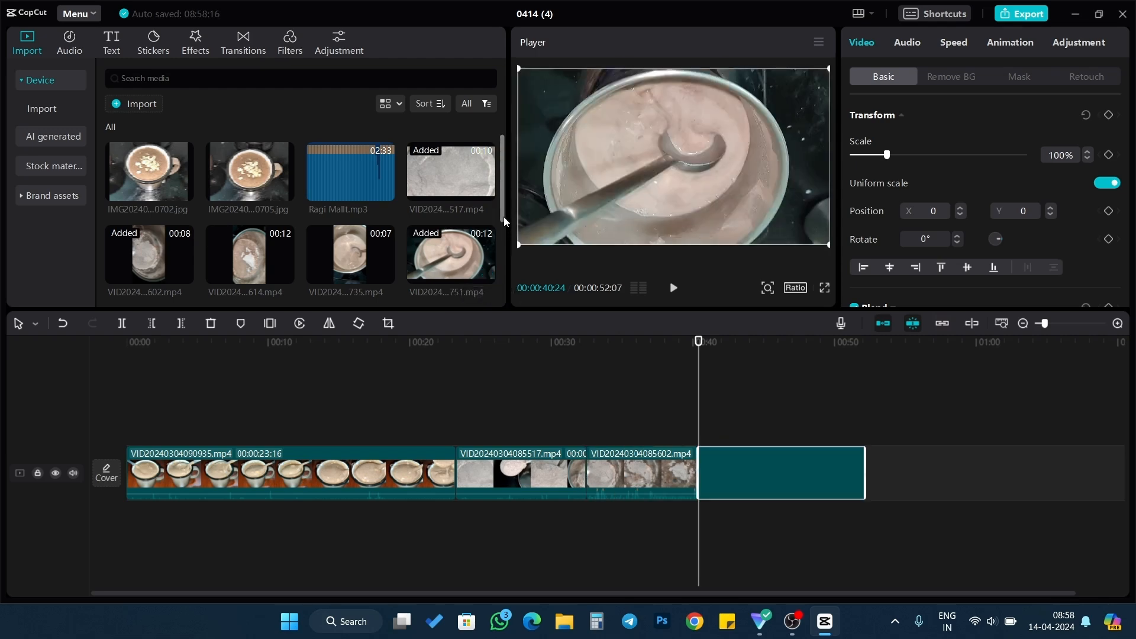
scroll(504, 223, "down", 3)
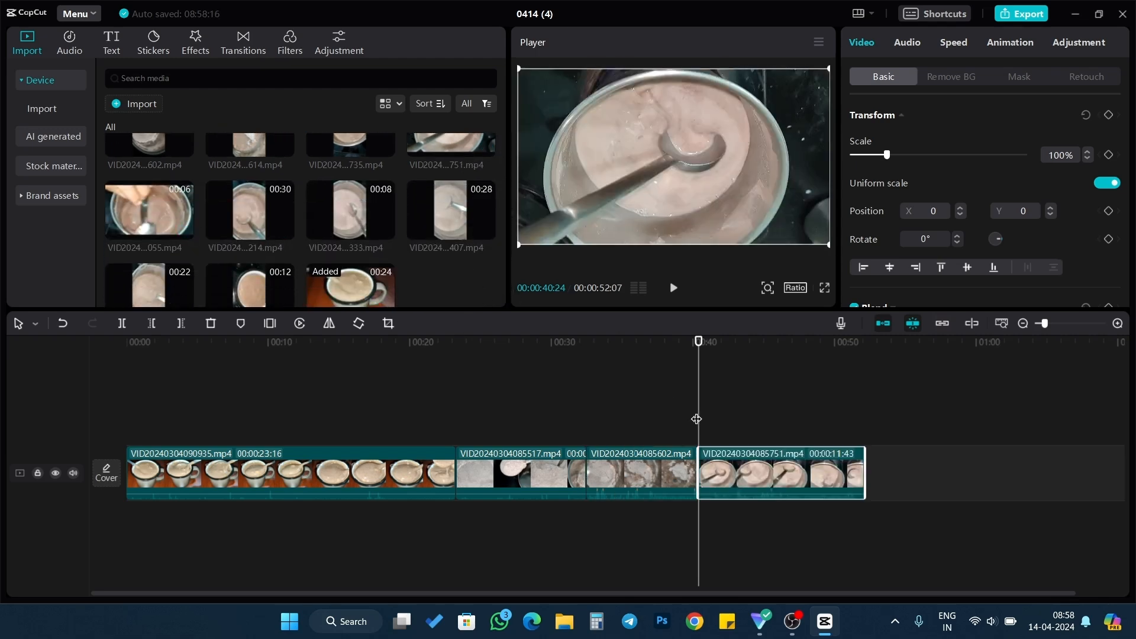
left_click(864, 341)
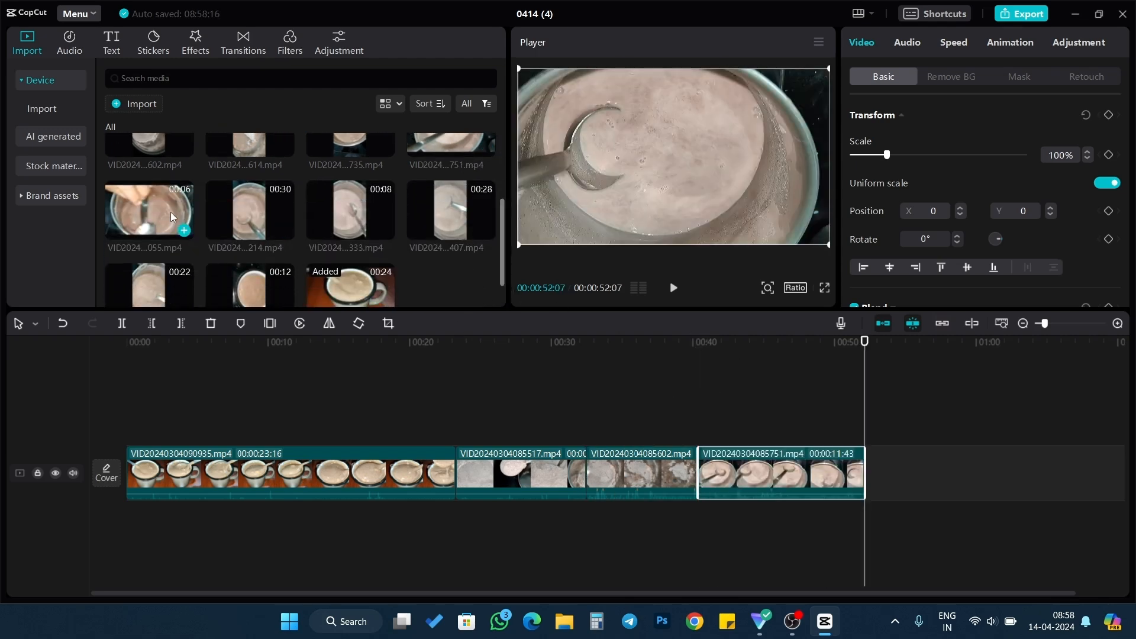
left_click(184, 230)
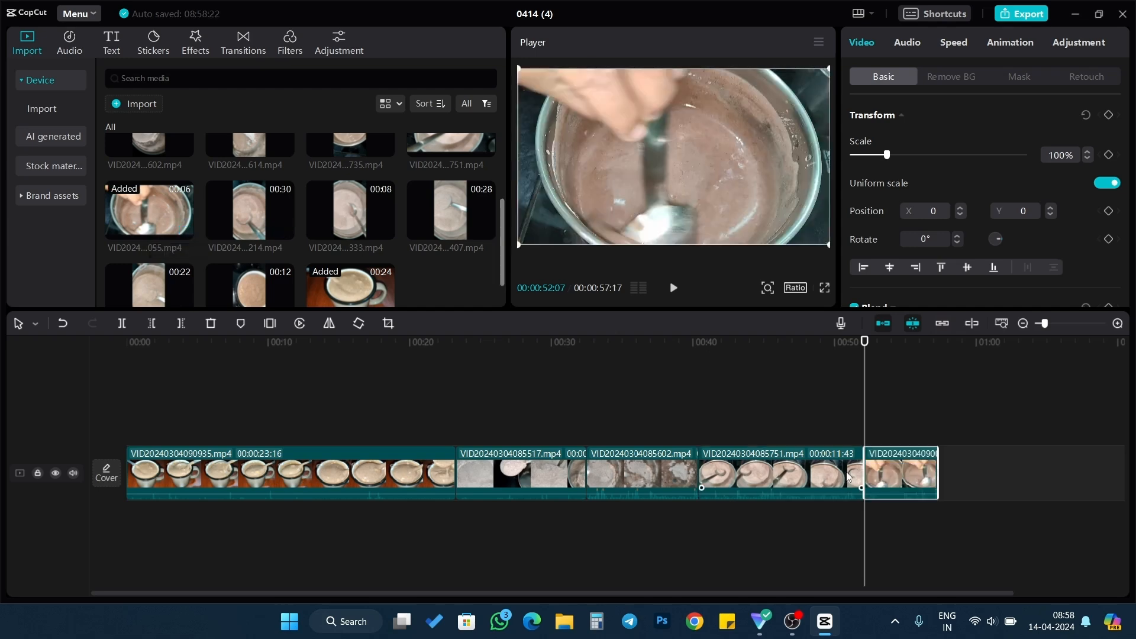
Step: Append VID20240304090541.mp4 and VID20240304090643.mp4 in that order at the end of the timeline
left_click(943, 400)
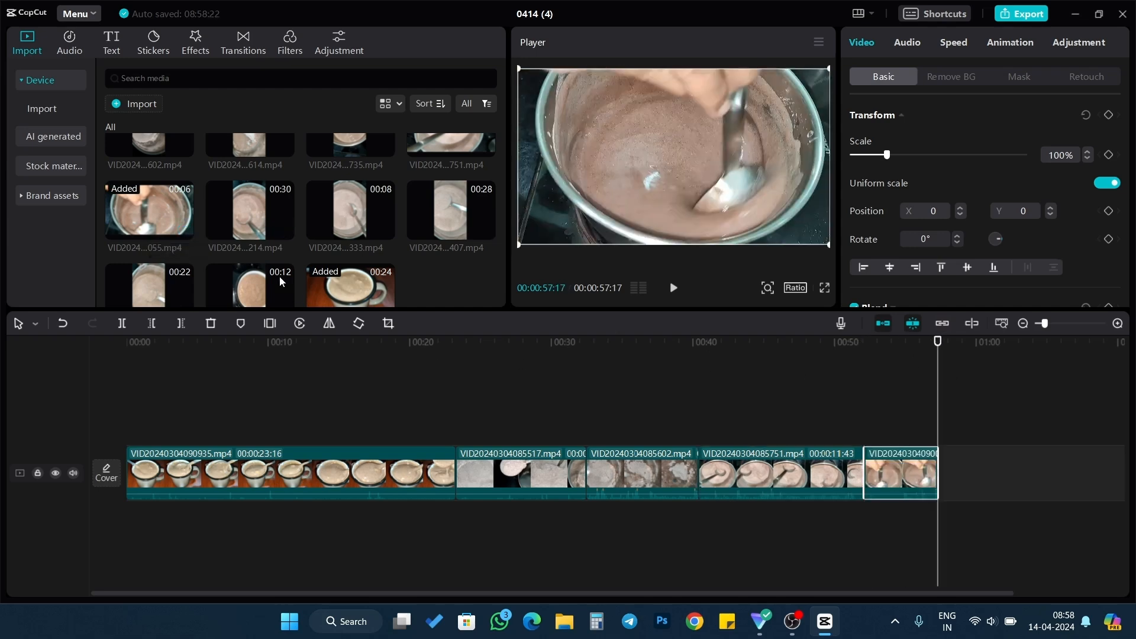
scroll(444, 249, "down", 2)
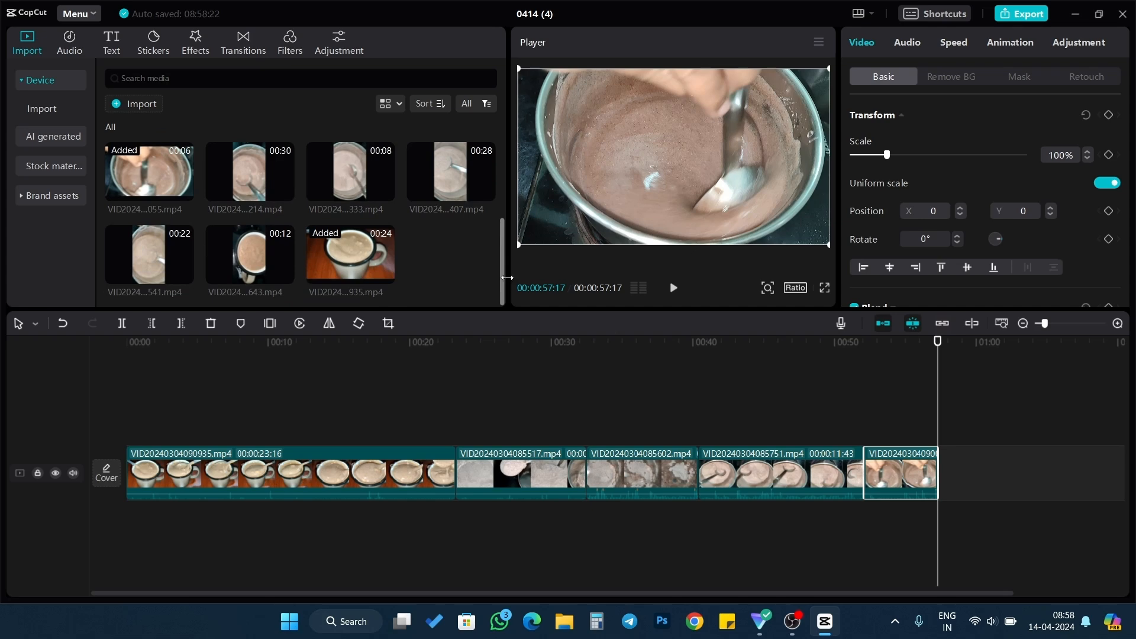
left_click(184, 275)
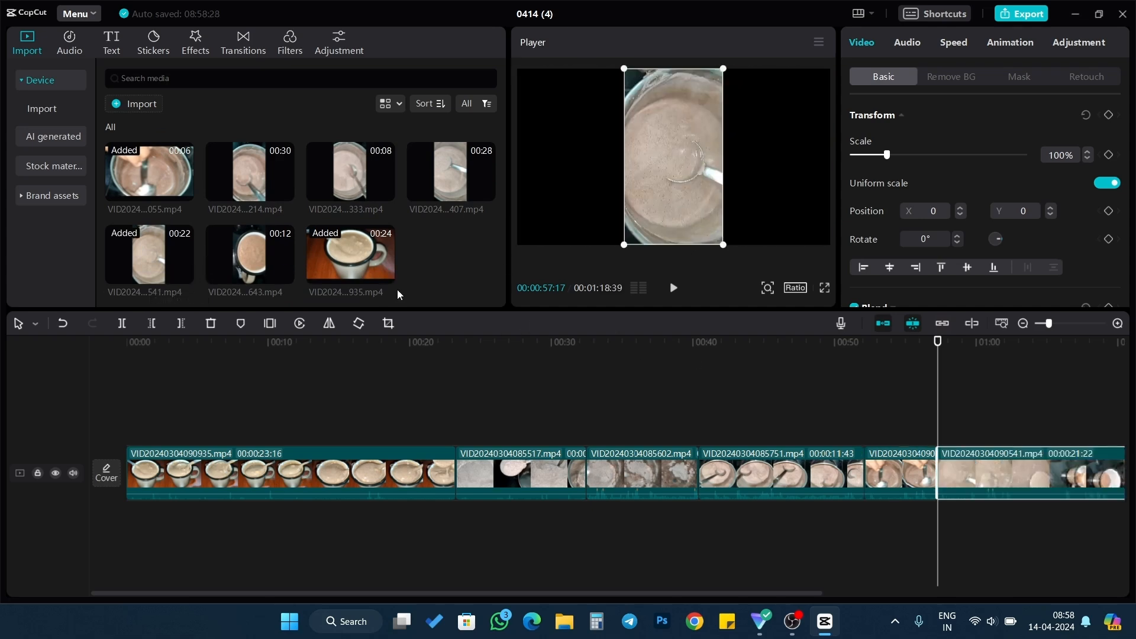
left_click(287, 278)
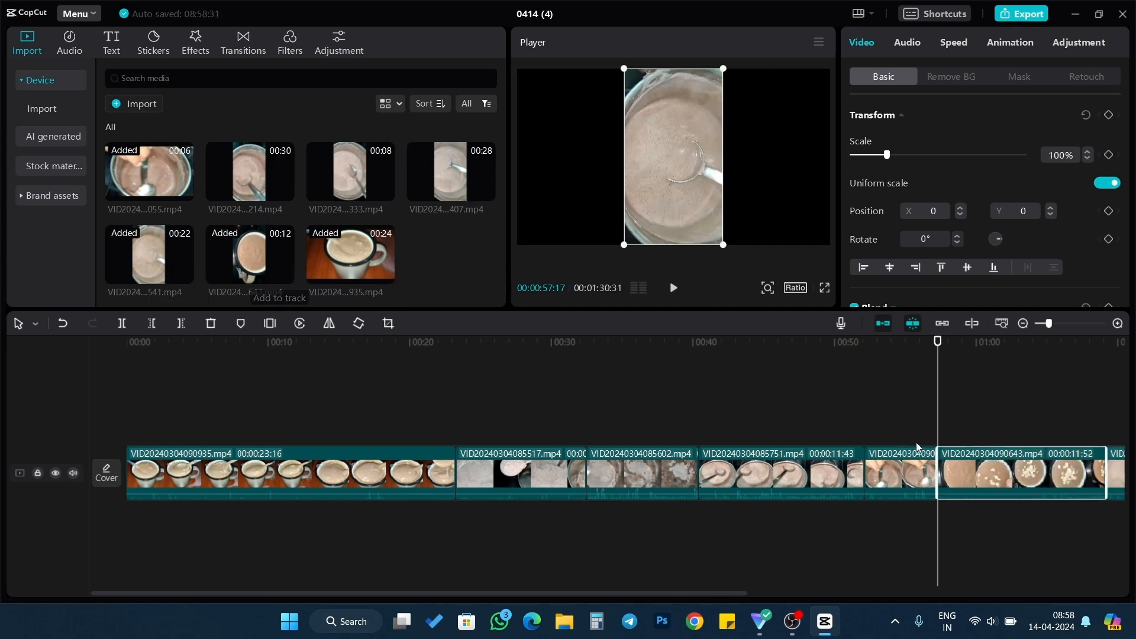
scroll(739, 571, "right", 10)
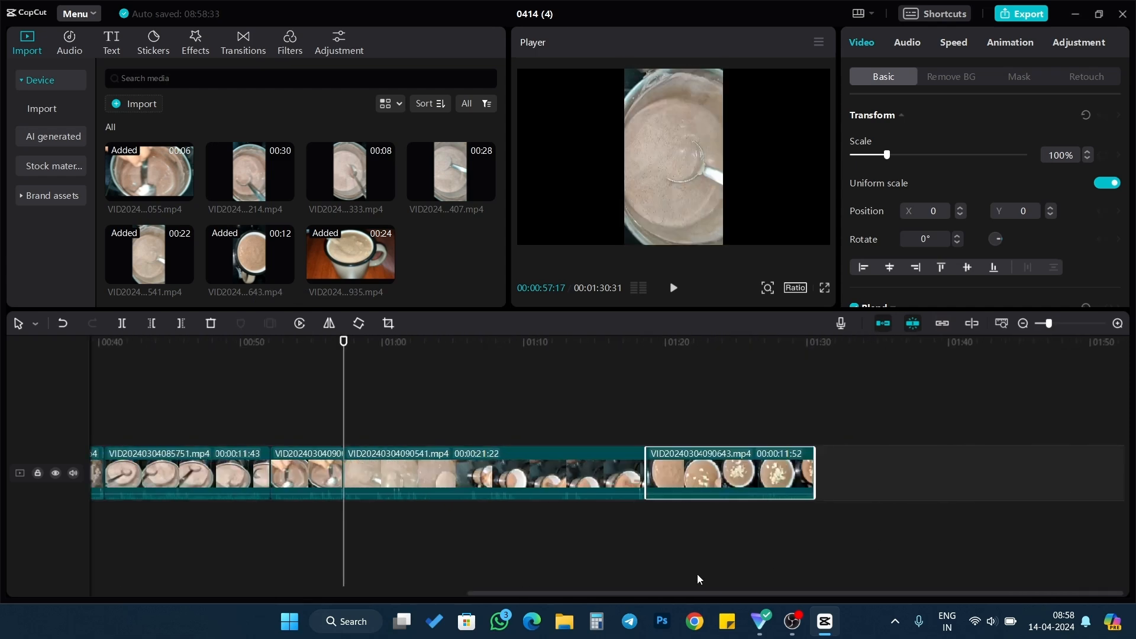
left_click_drag(688, 594, 74, 636)
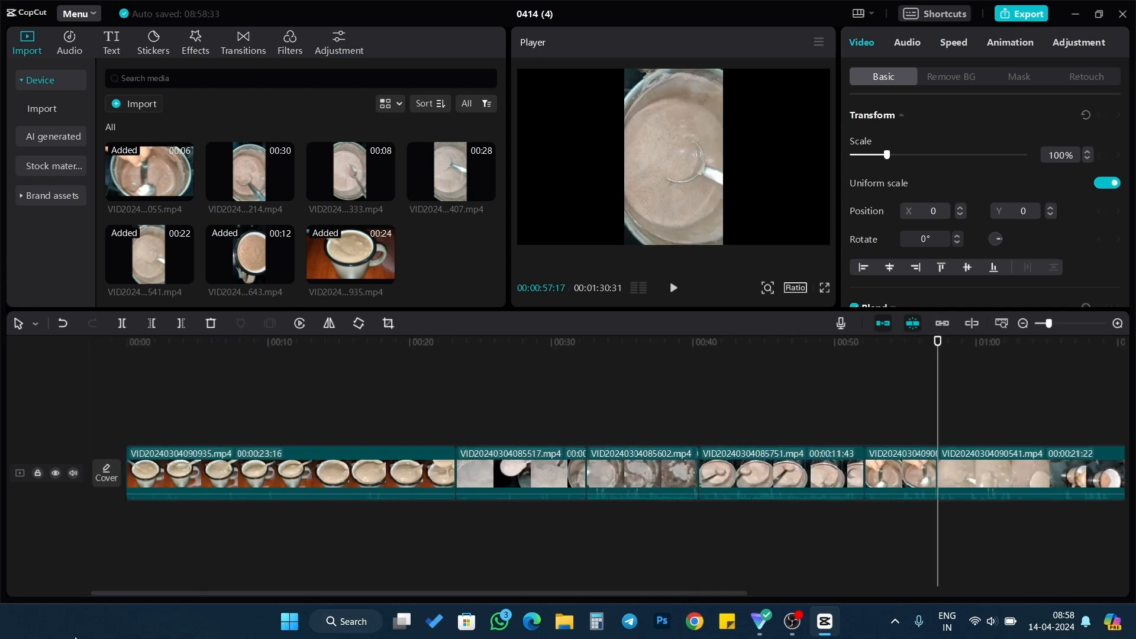
Step: Split the opening clip VID20240304090935.mp4 at 00:00:13:20 and delete its remaining part
left_click(149, 373)
left_click_drag(150, 377, 1, 608)
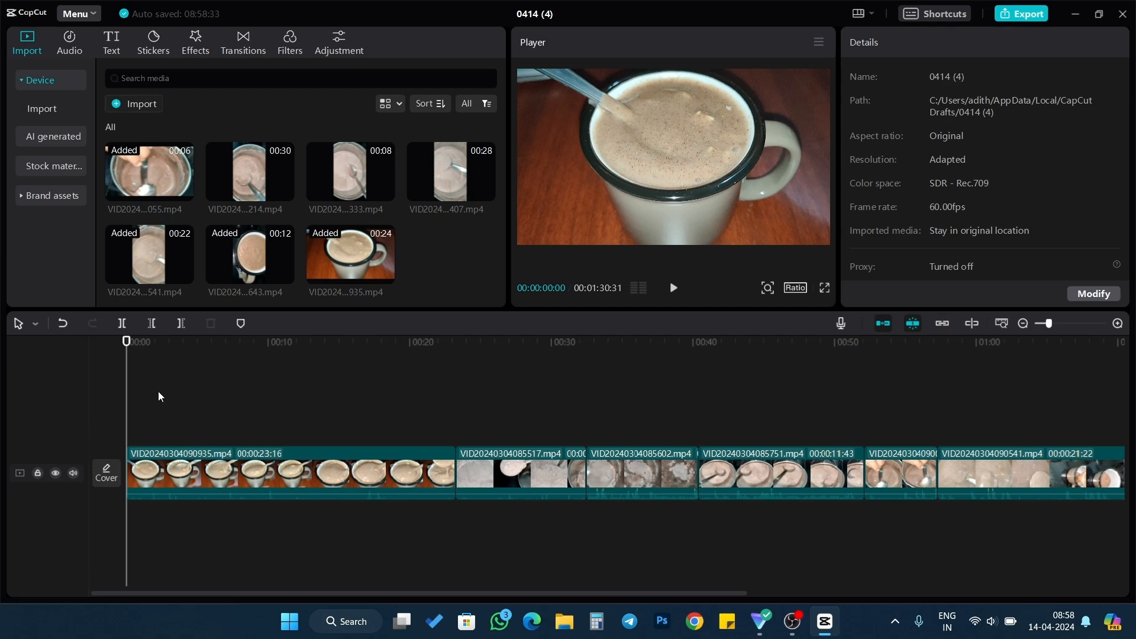
left_click_drag(127, 361, 316, 388)
left_click(368, 460)
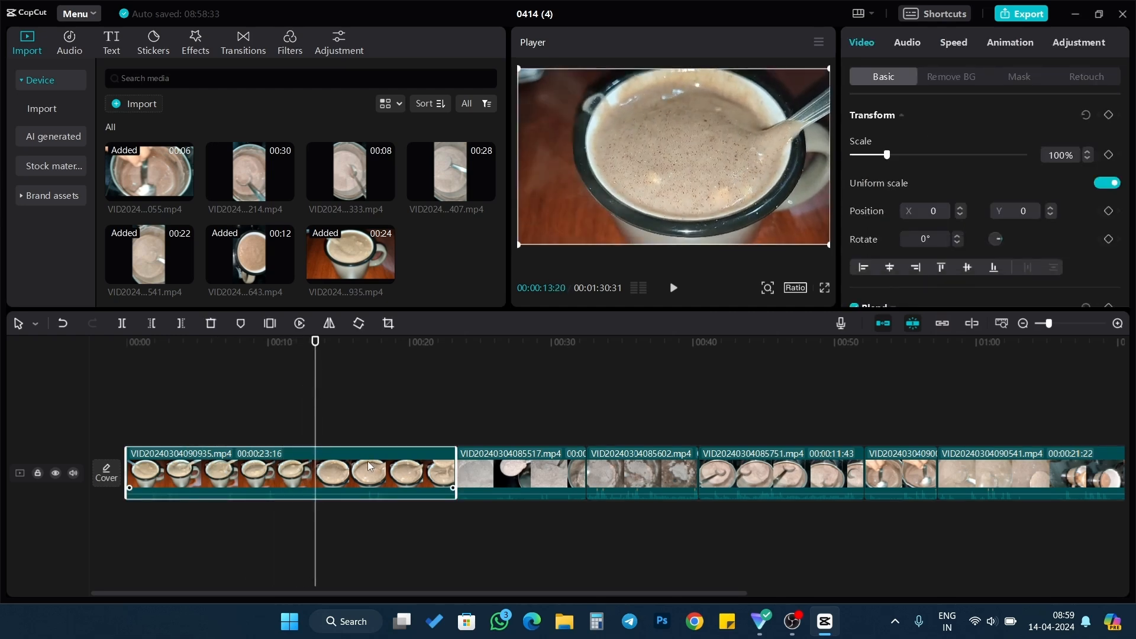
key("ctrl+b")
key("Delete")
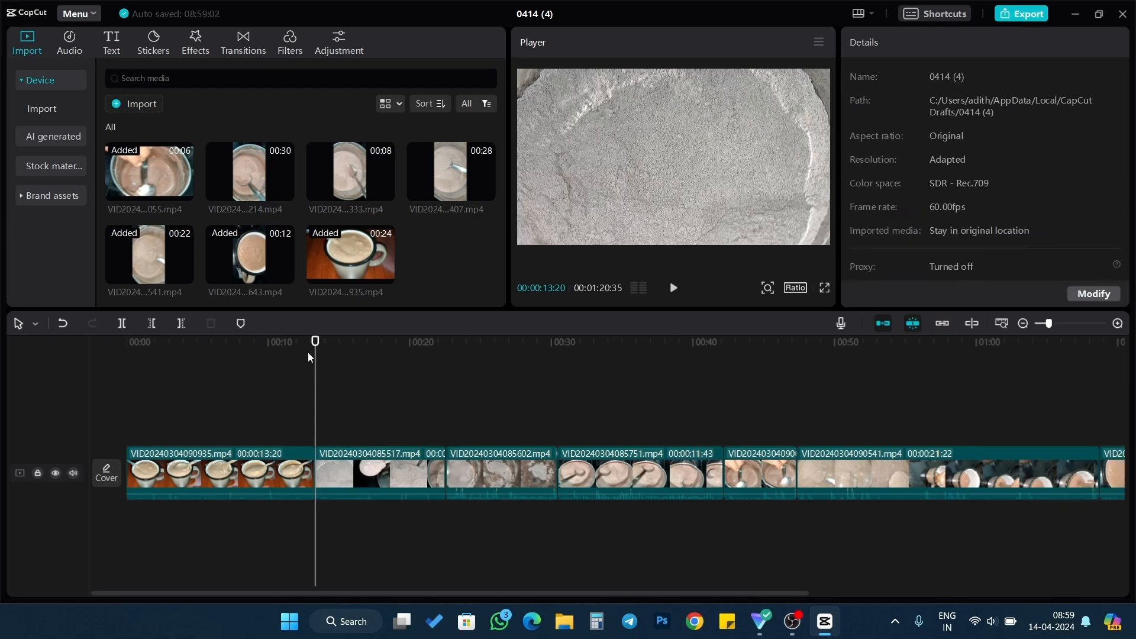
Step: Trim the end of VID20240304085517.mp4 back to 00:00:20:21 on the timeline
left_click_drag(316, 369, 415, 403)
left_click(438, 455)
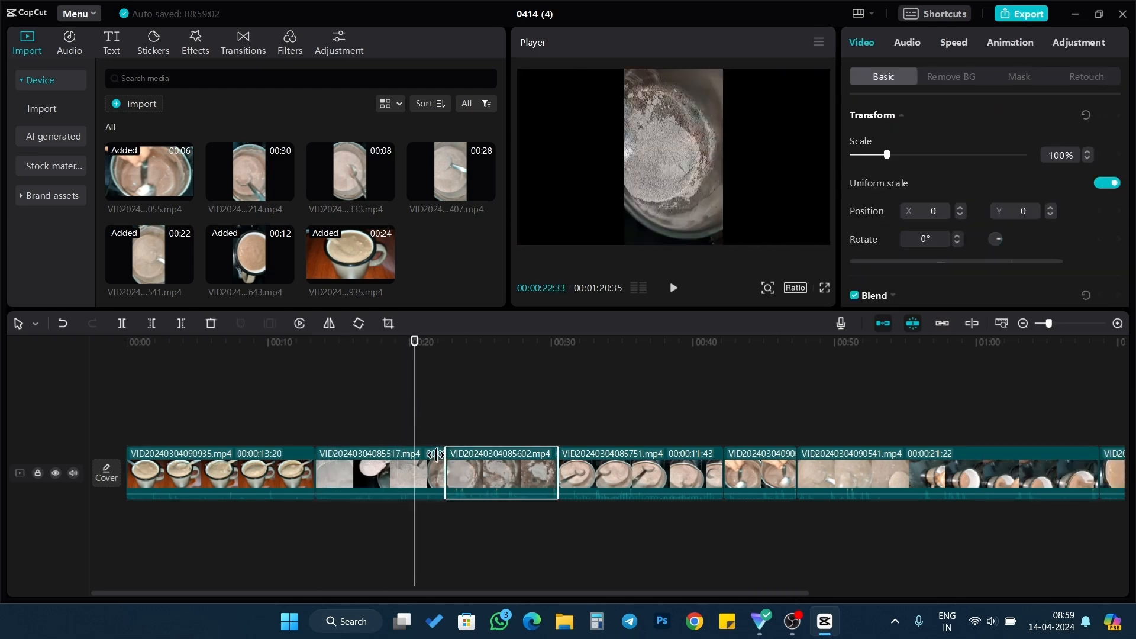
left_click_drag(438, 461, 415, 455)
Step: Set the project's aspect ratio to 16:9 and place the playhead within VID20240304085602.mp4 at 00:00:23:09
left_click(453, 465)
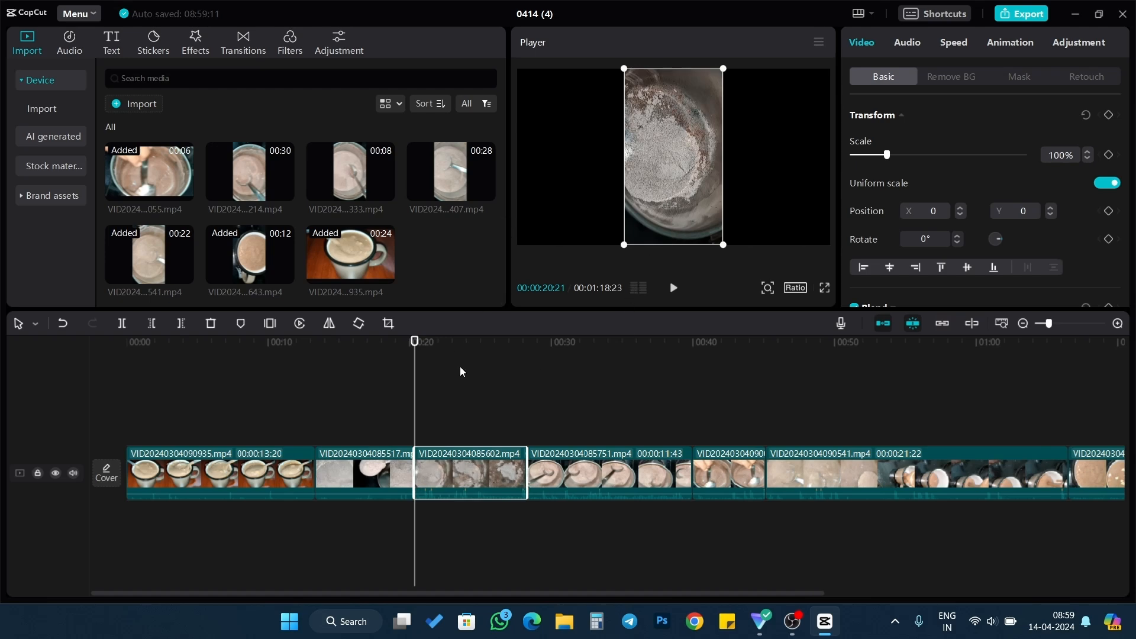
left_click(795, 288)
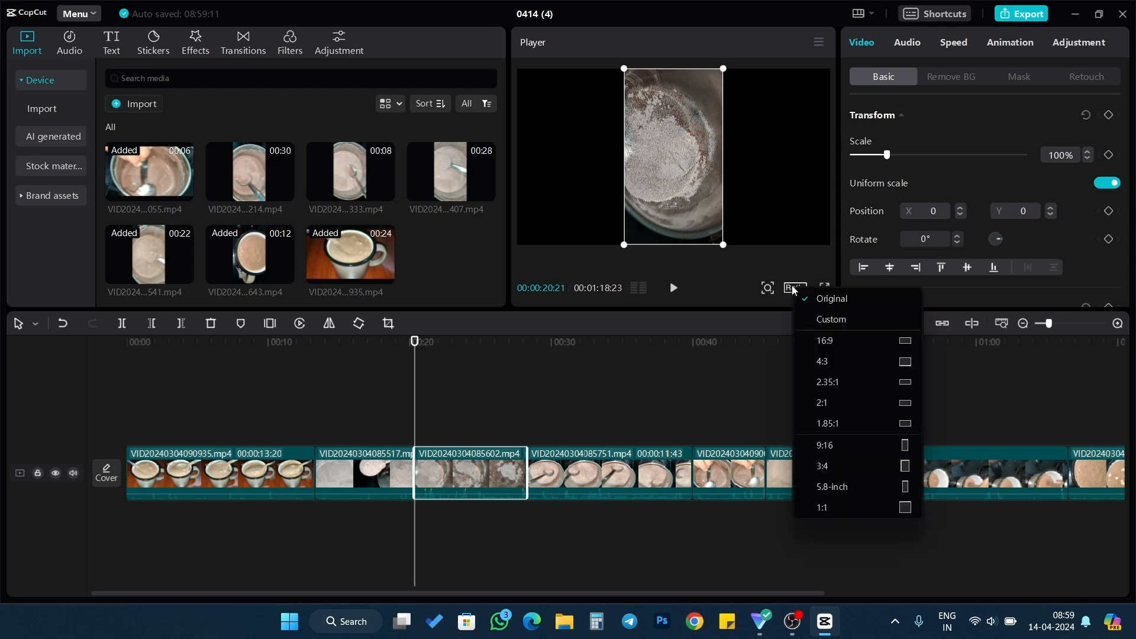
left_click(853, 341)
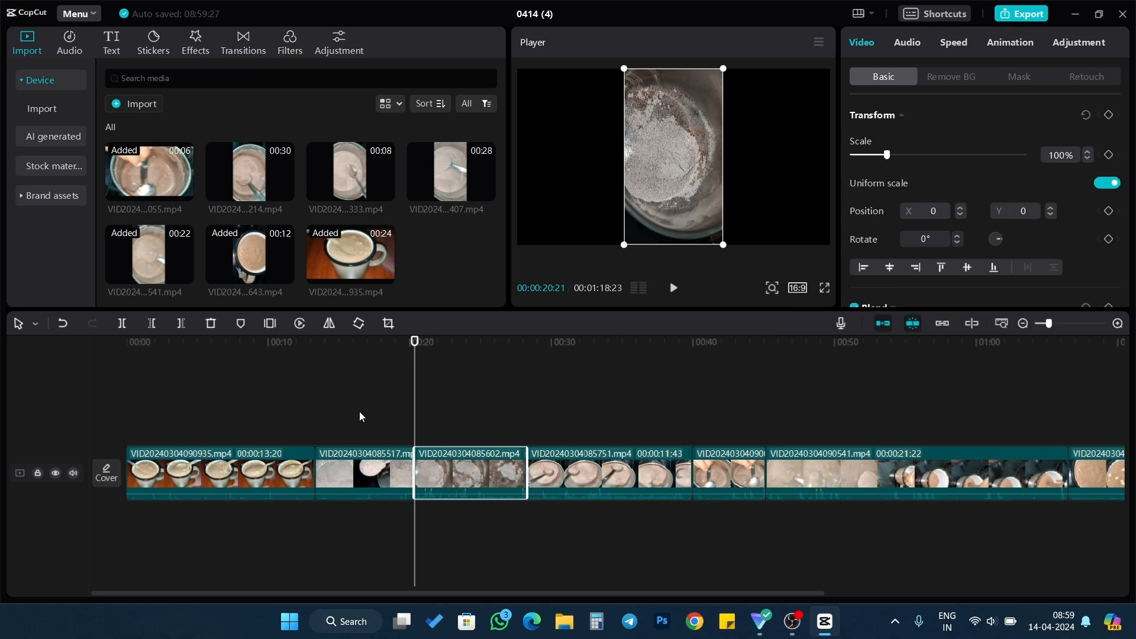
left_click(556, 387)
left_click(454, 387)
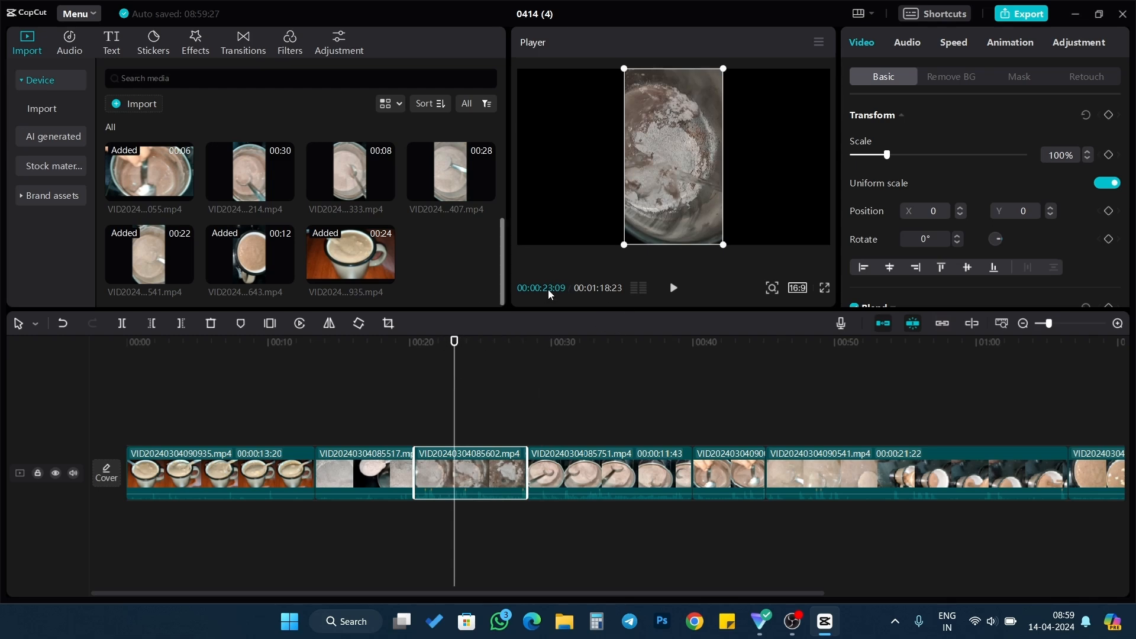
Step: Rotate VID20240304085602.mp4 to 270° and scale it to 188% so it fills the 16:9 frame
left_click(357, 323)
left_click(358, 323)
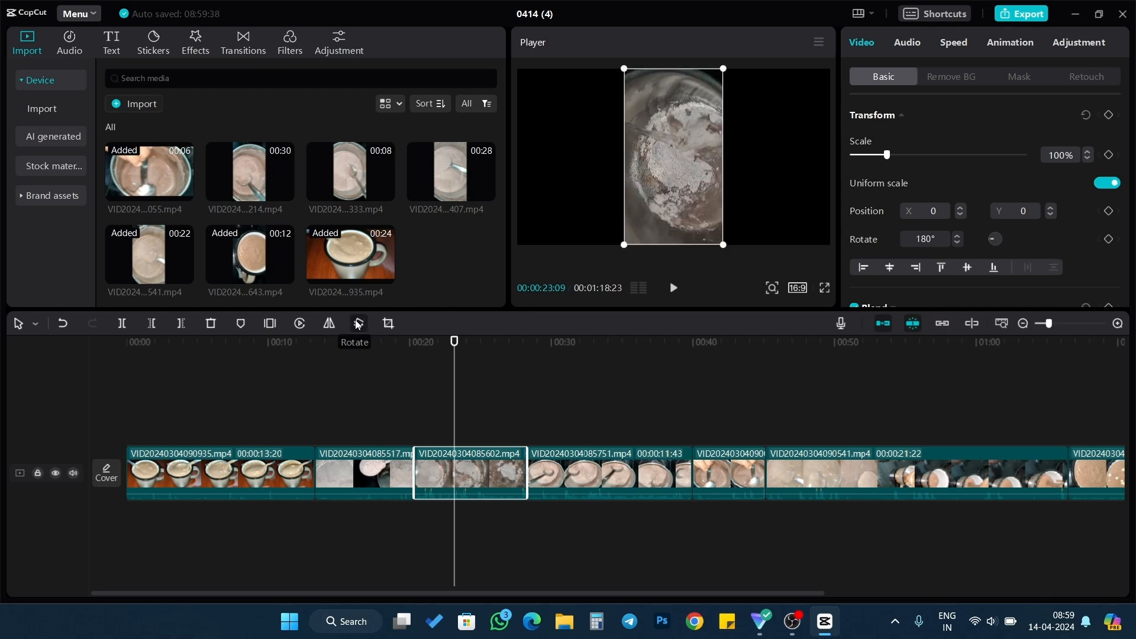
left_click(357, 323)
left_click(358, 323)
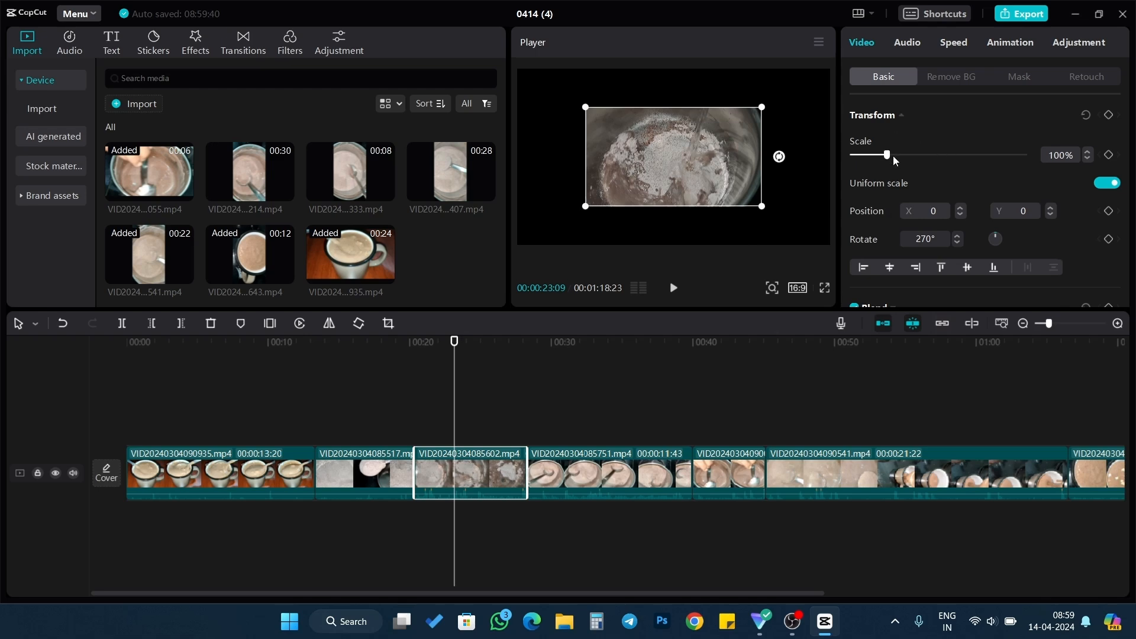
left_click_drag(891, 153, 918, 160)
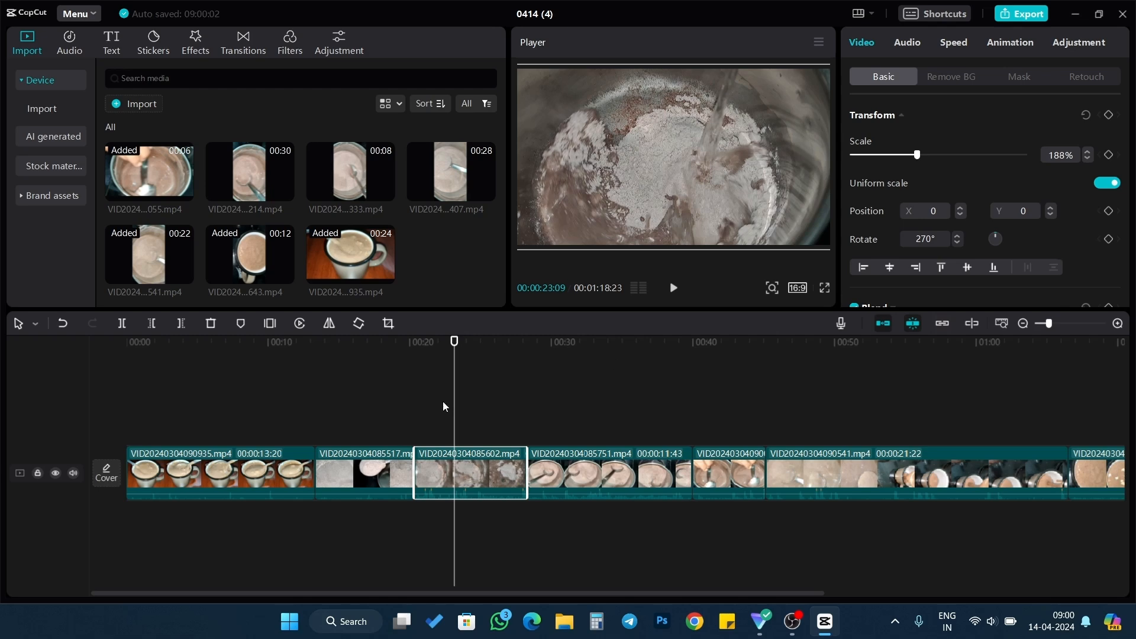
Step: Rotate VID20240304085751.mp4 by 180° with the playhead placed inside it at 00:00:30:31
left_click(583, 461)
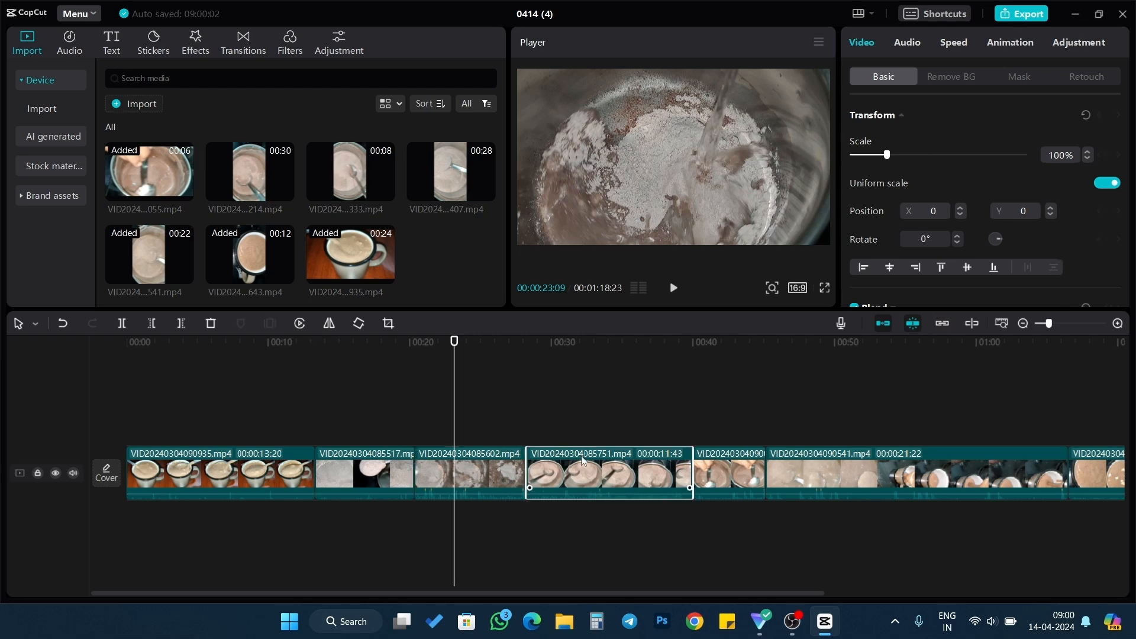
left_click(559, 436)
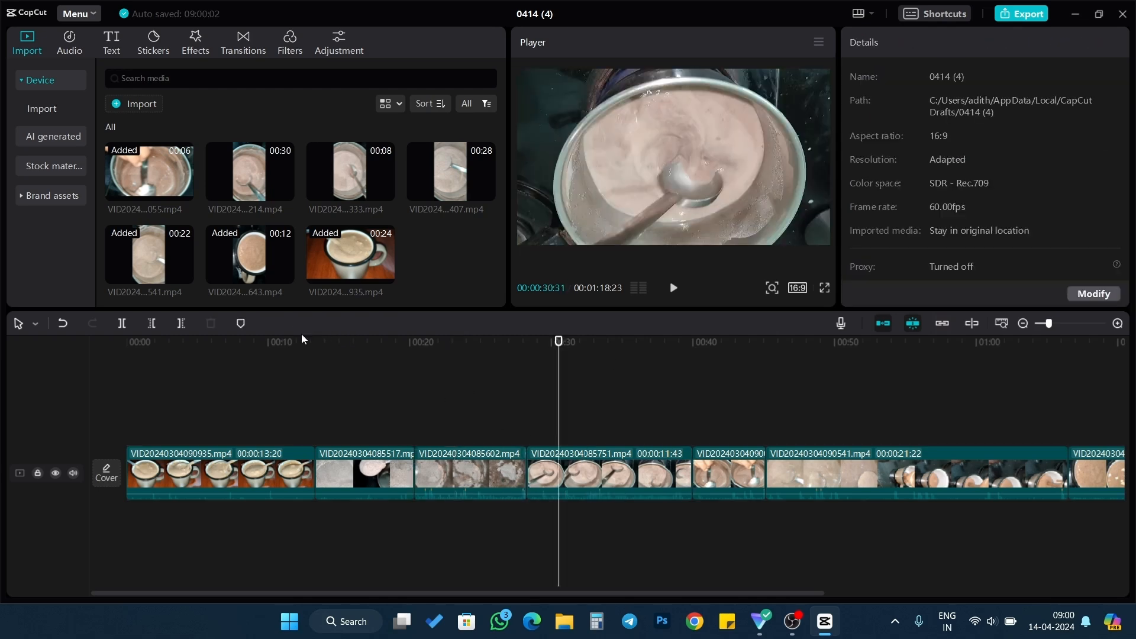
left_click(622, 466)
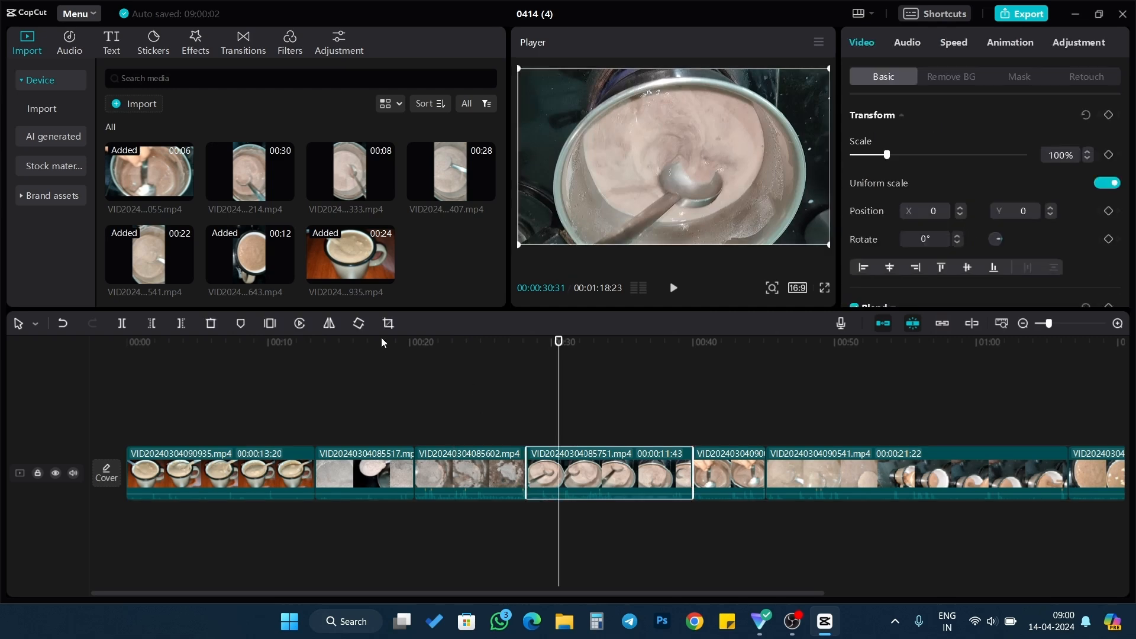
left_click(355, 326)
left_click(356, 327)
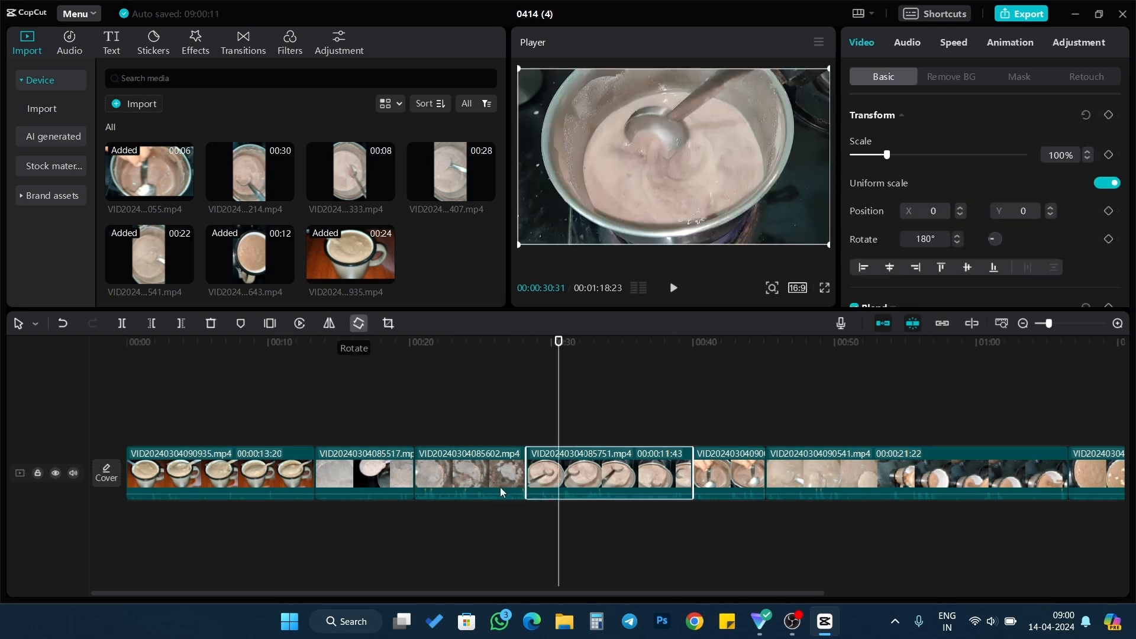
Step: Rotate VID20240304090541.mp4 to 270° and scale it to 191% so it fills the frame
left_click(627, 596)
left_click_drag(684, 592, 749, 602)
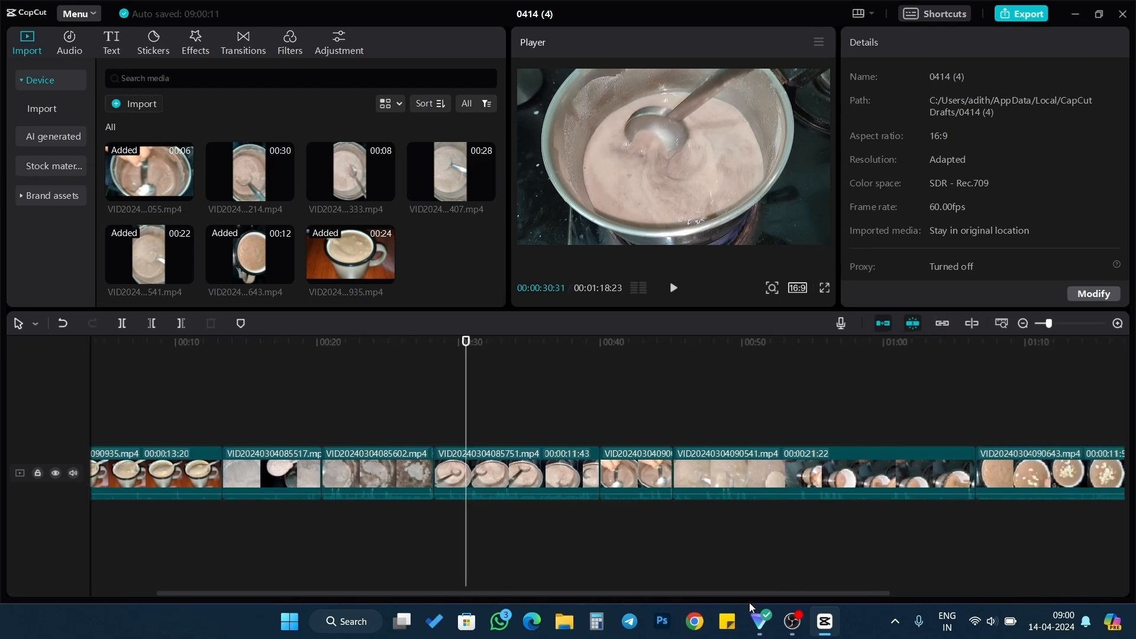
left_click(637, 471)
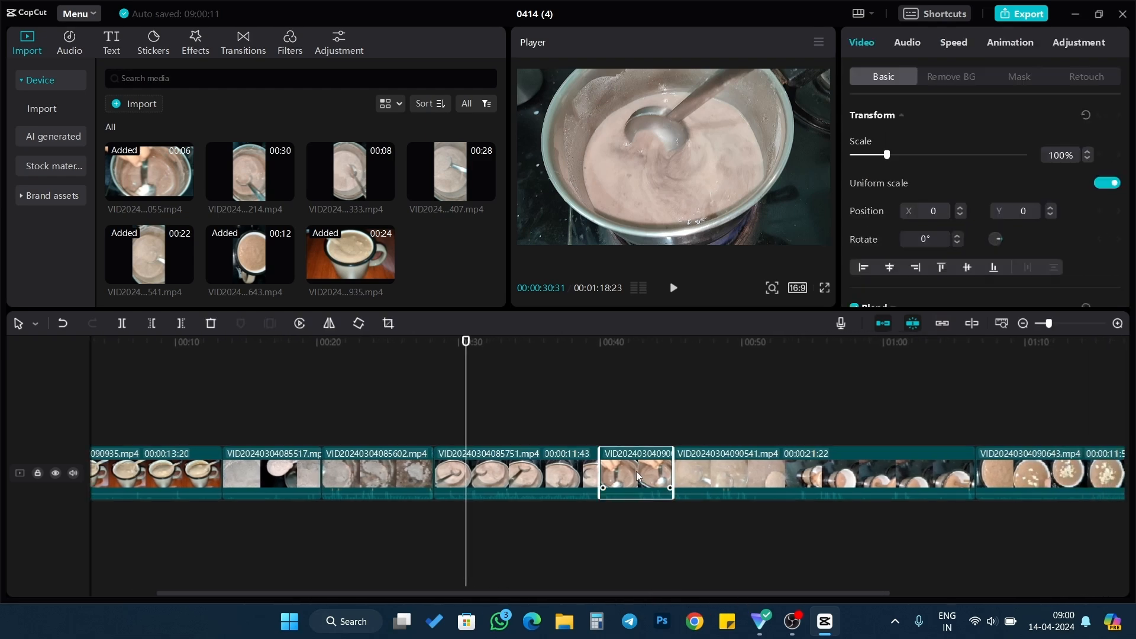
left_click(632, 399)
left_click(739, 421)
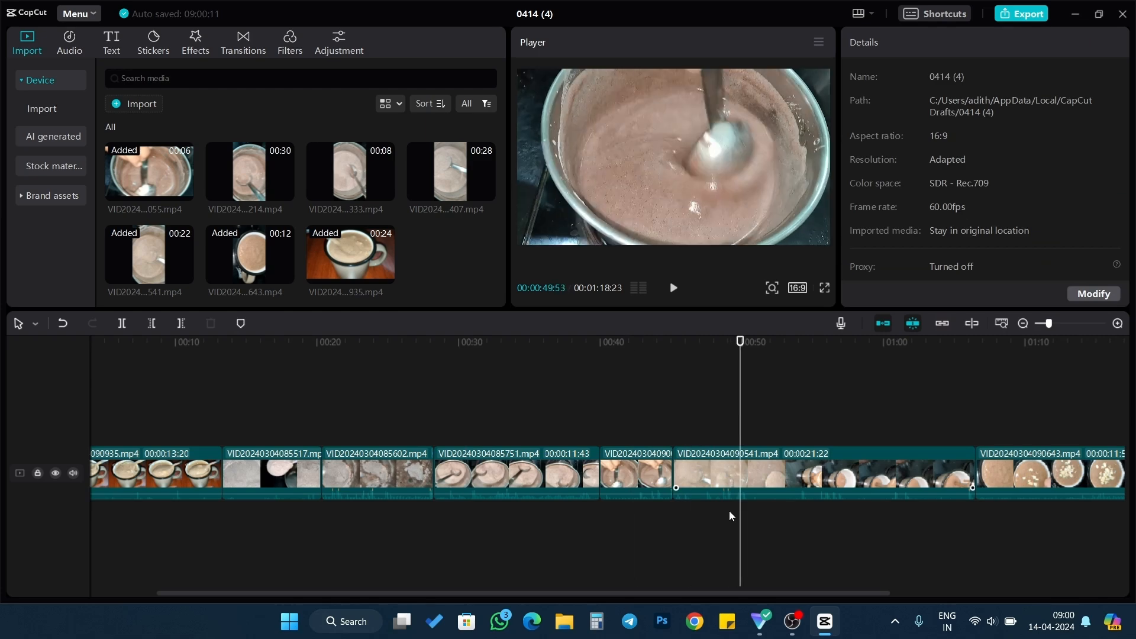
left_click(733, 475)
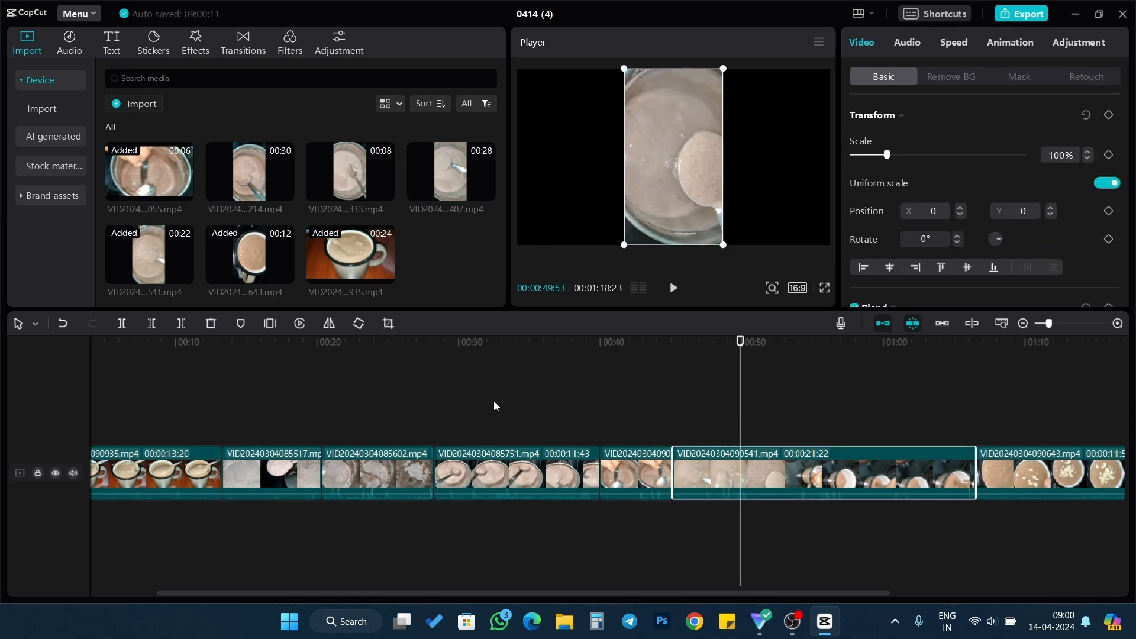
left_click(358, 324)
left_click(357, 324)
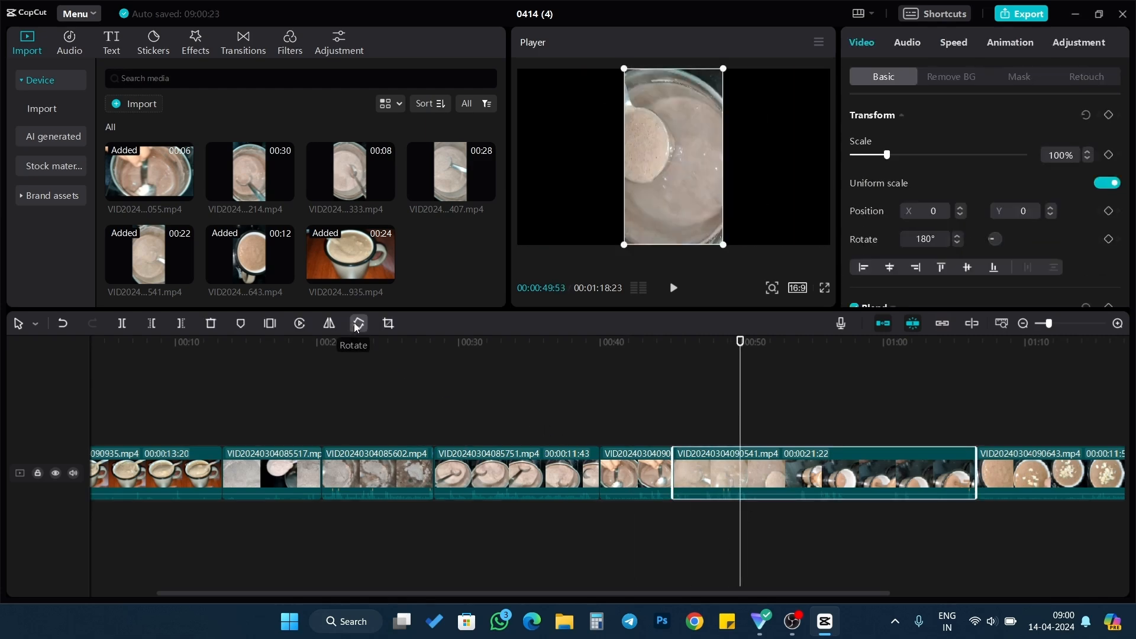
left_click(358, 324)
left_click_drag(887, 156, 917, 166)
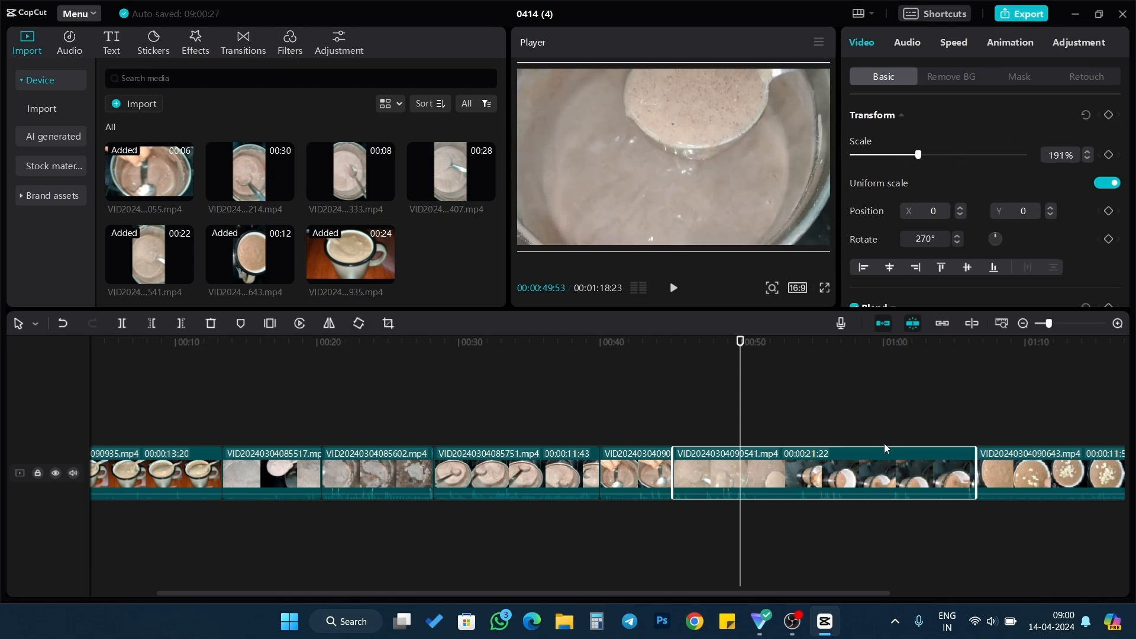
Step: Look up the Split shortcut, try splitting VID20240304090541.mp4 at 00:00:52:41, and undo the split
left_click_drag(741, 386, 811, 435)
left_click_drag(811, 437, 780, 443)
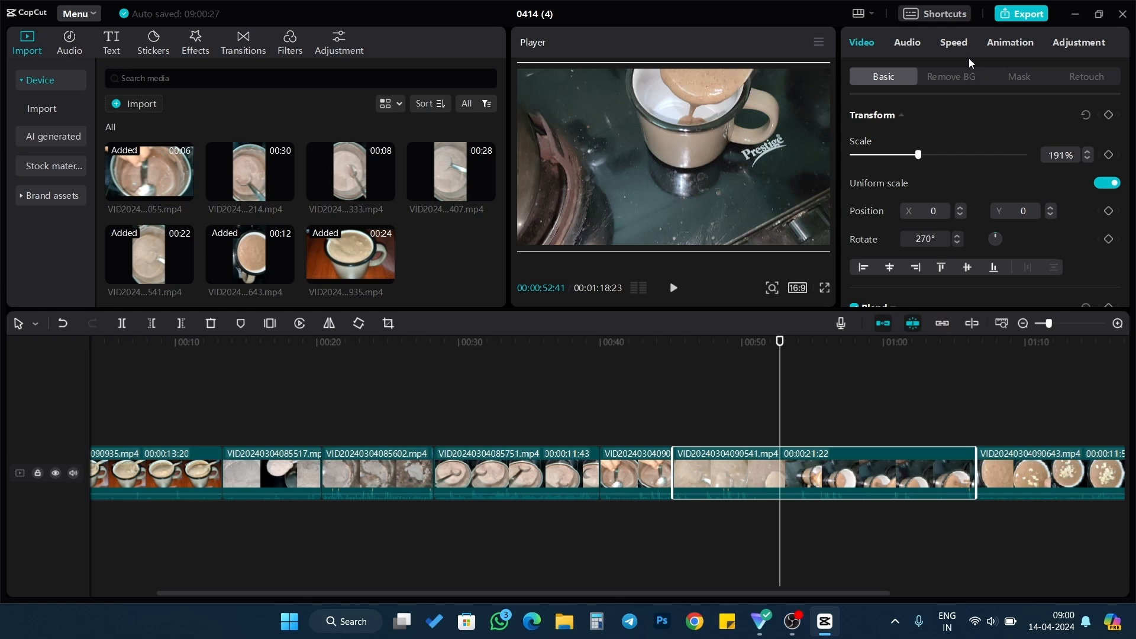
left_click(941, 16)
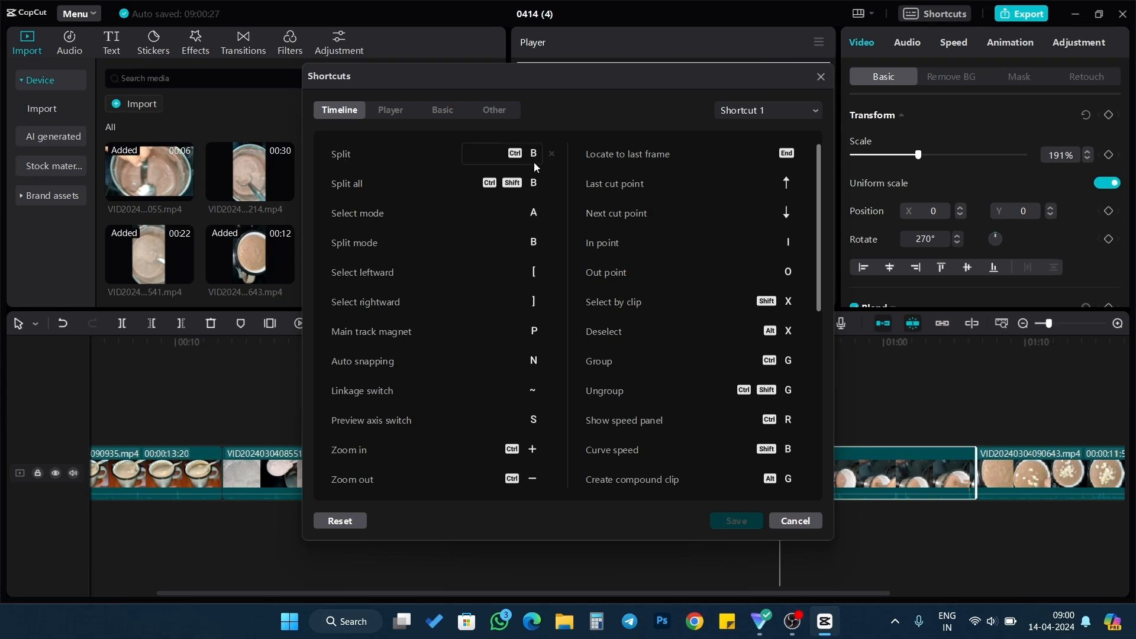
left_click(814, 522)
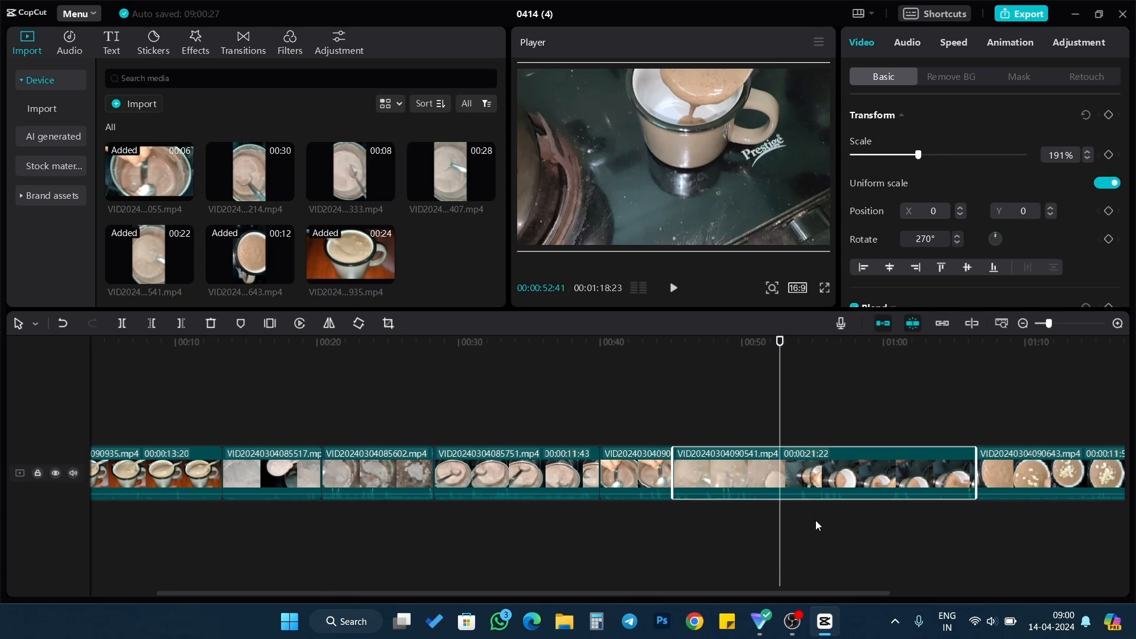
key("ctrl+b")
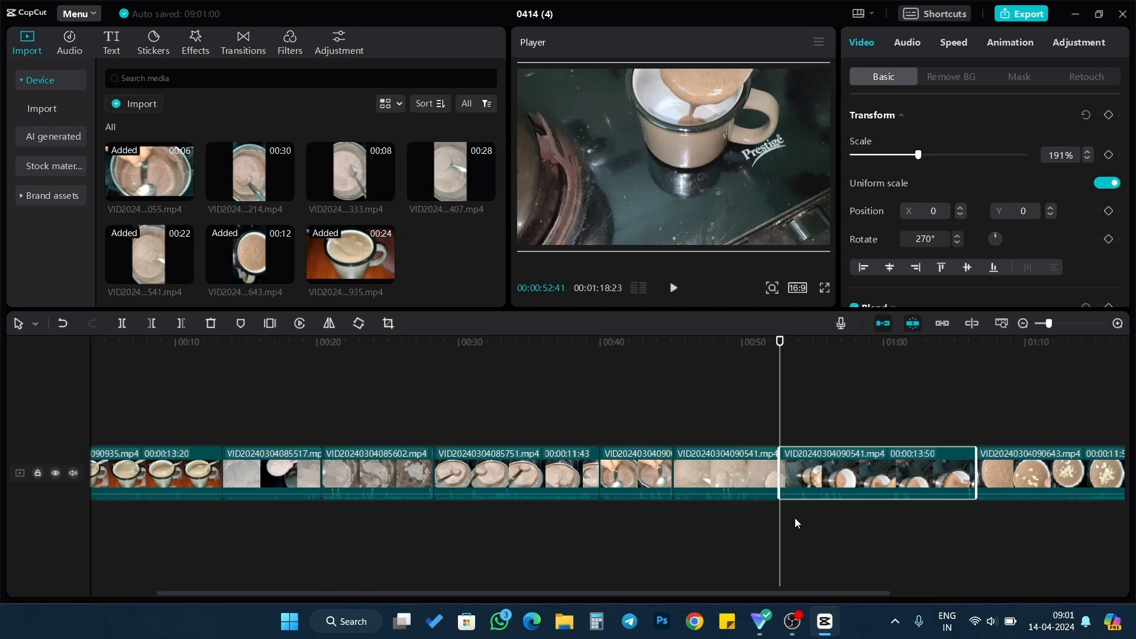
key("ctrl+z")
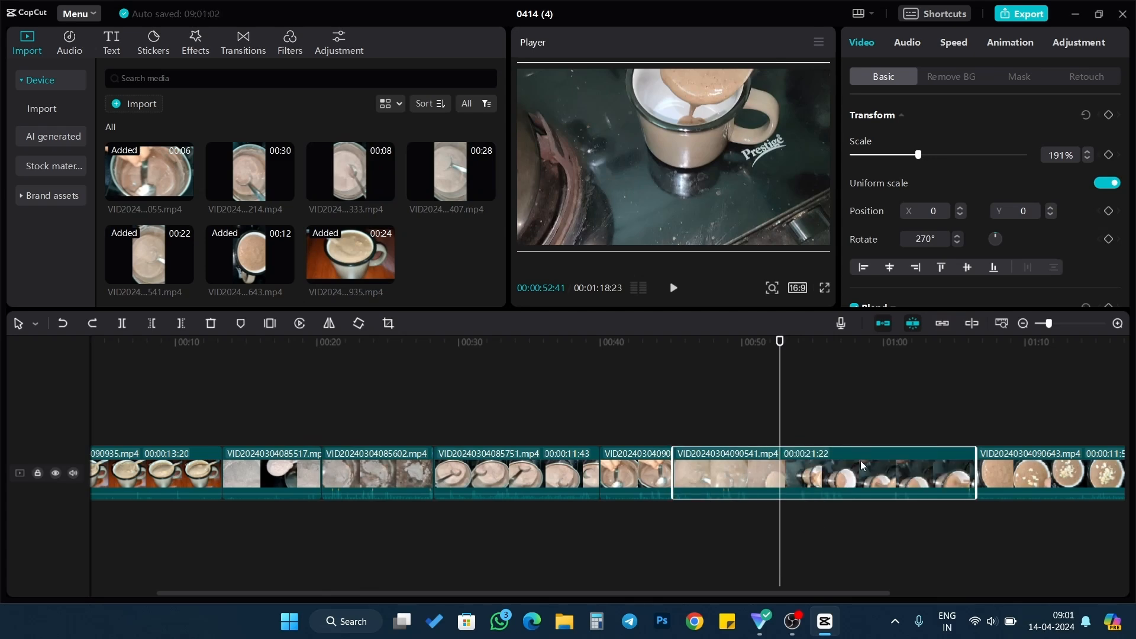
Step: Rotate the last clip, VID20240304090643.mp4, to 270° and scale it up to fill the frame
left_click_drag(758, 593, 852, 596)
left_click(893, 446)
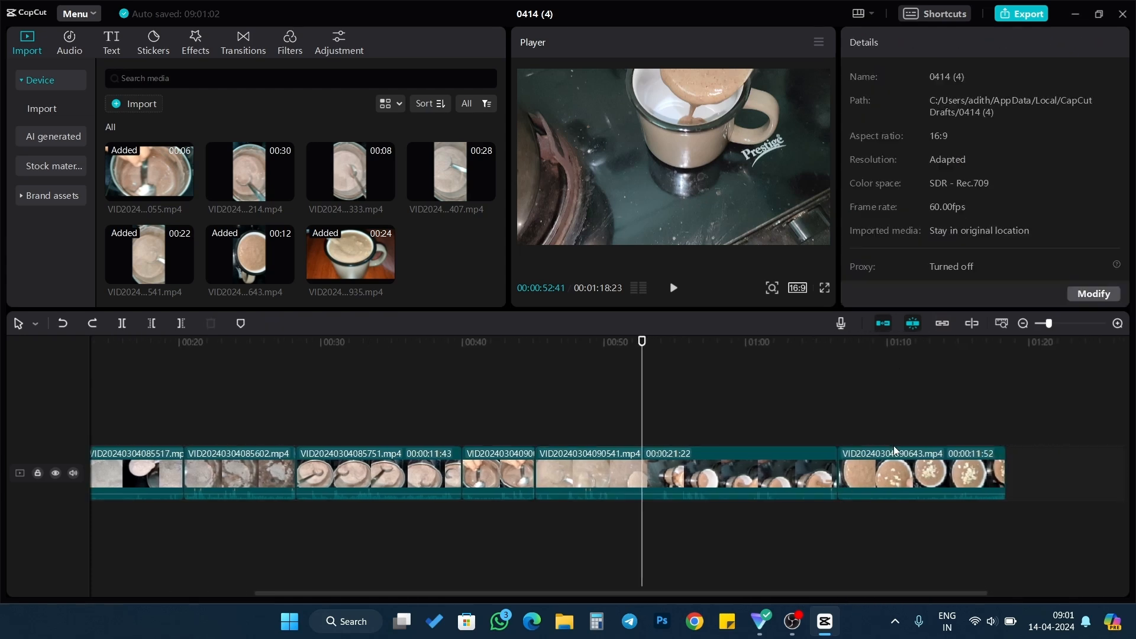
left_click(938, 478)
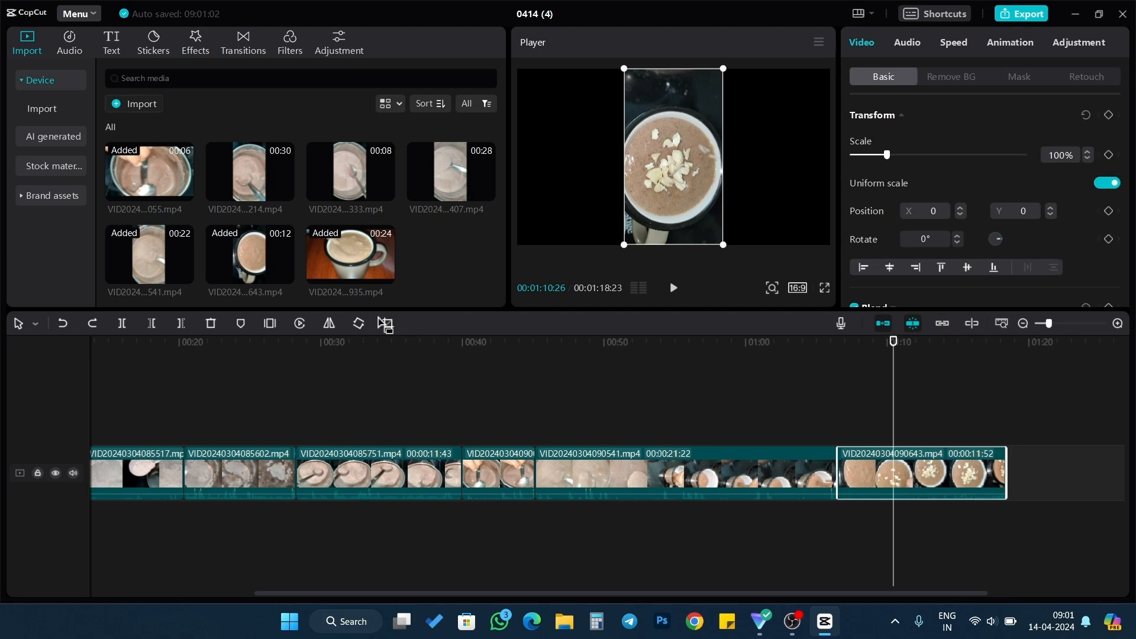
left_click(361, 324)
left_click(360, 323)
left_click(360, 324)
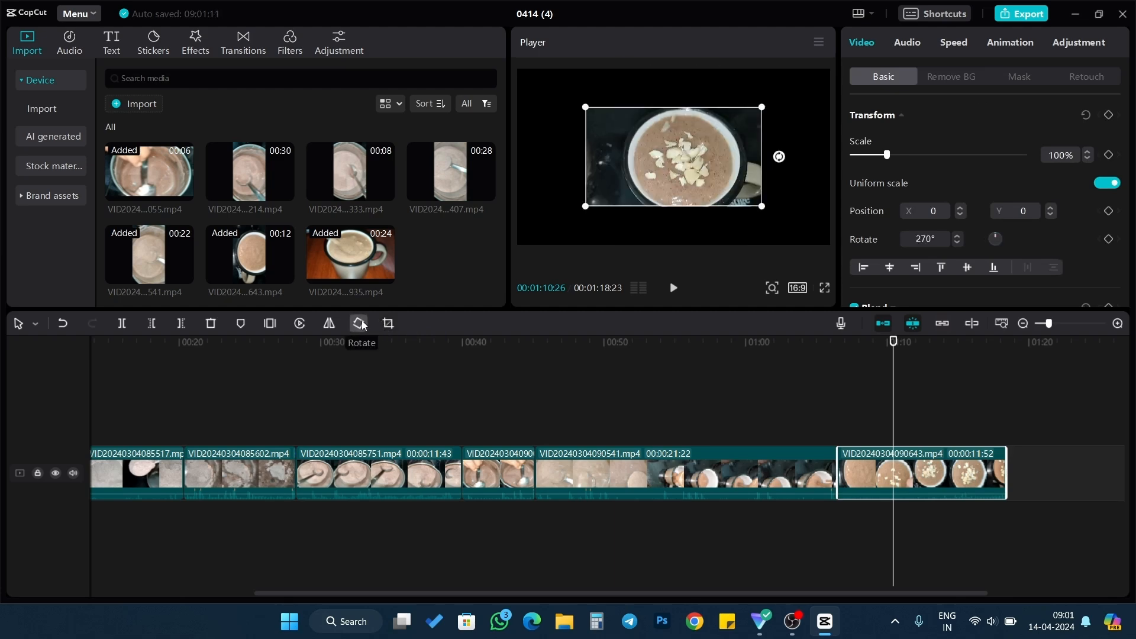
left_click_drag(871, 158, 916, 158)
Step: Try a standard speed of 1.3x on VID20240304090541.mp4, restore 1.0x and apply the Hero speed curve instead
left_click(733, 375)
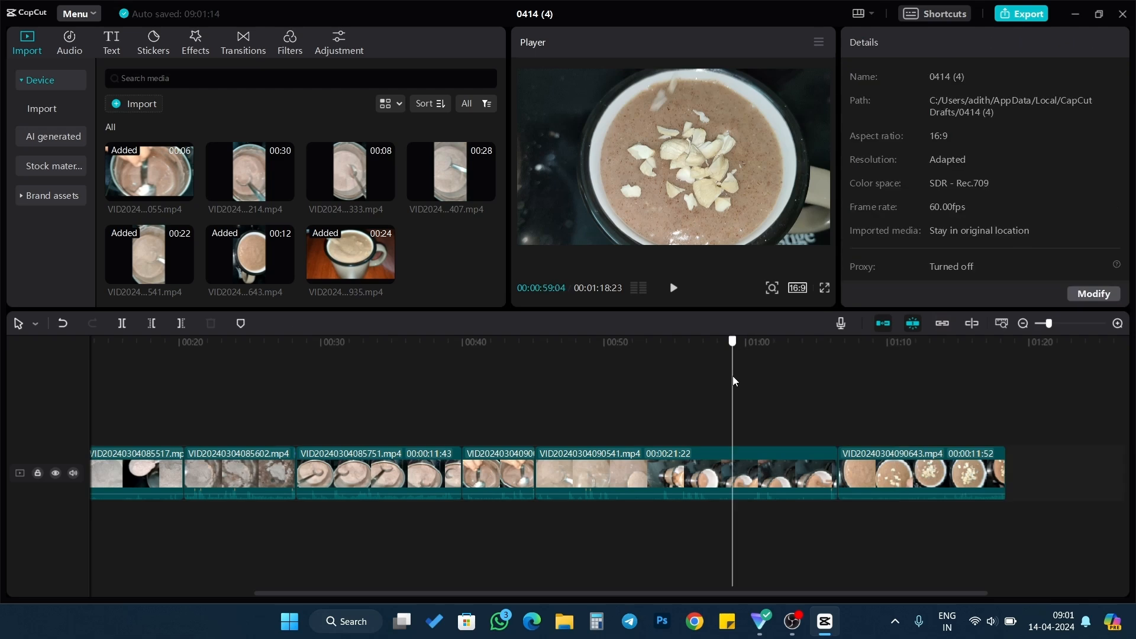
left_click(746, 471)
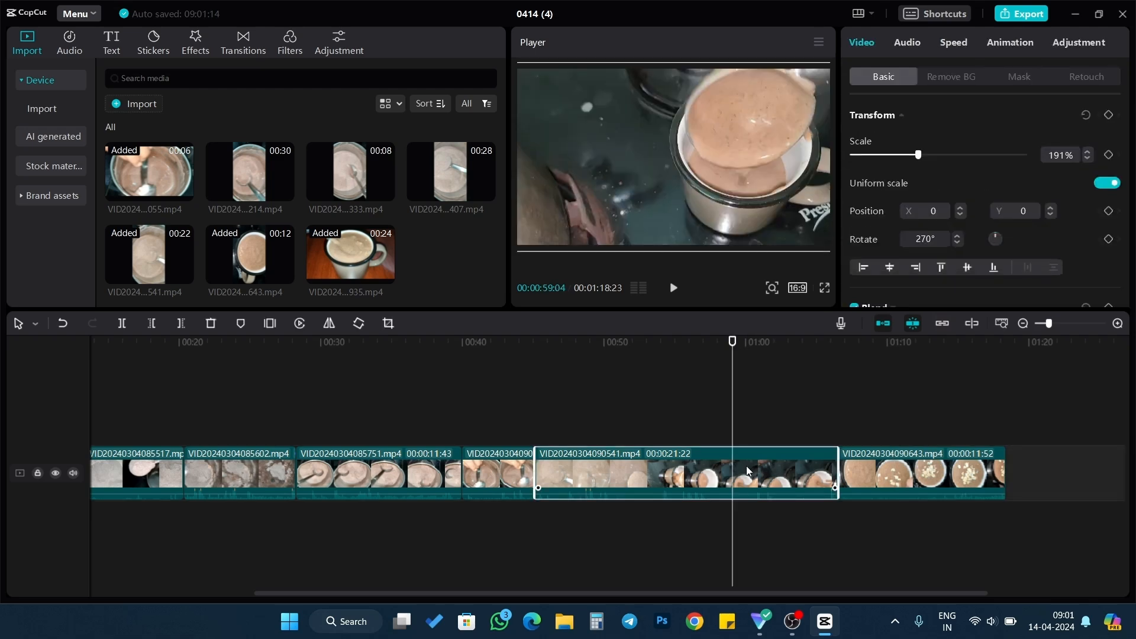
left_click(955, 43)
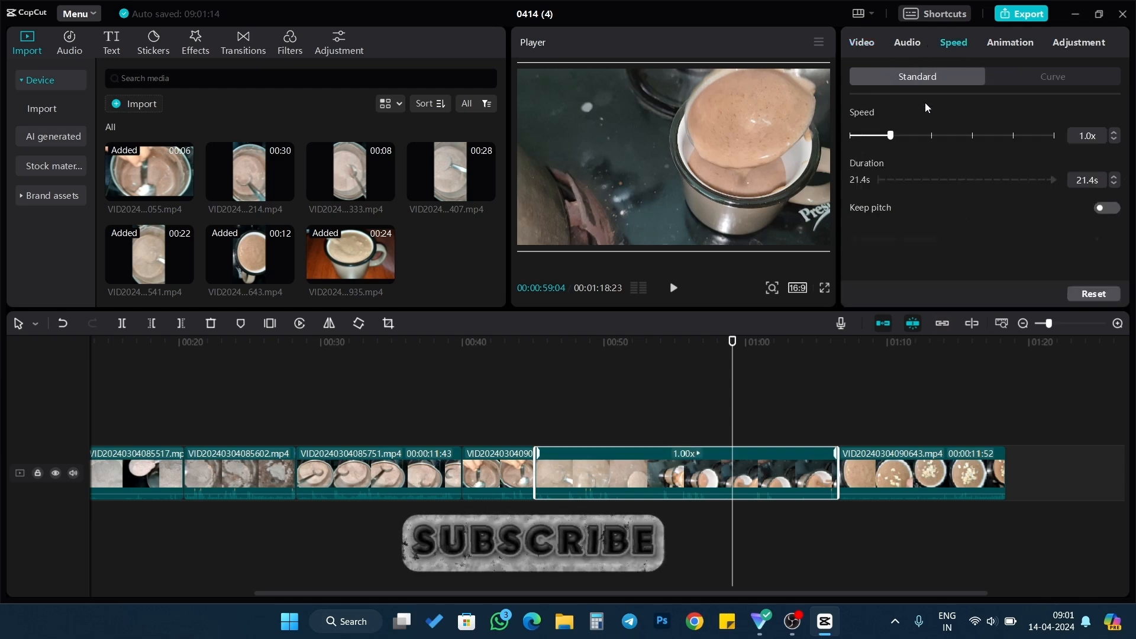
left_click_drag(891, 135, 904, 140)
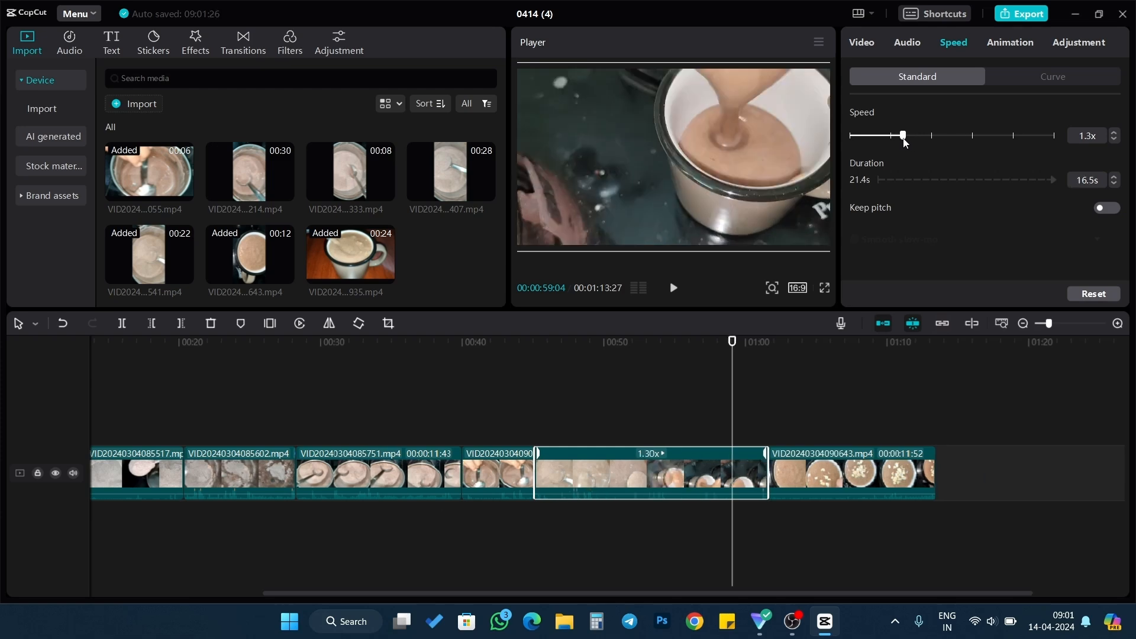
left_click(890, 136)
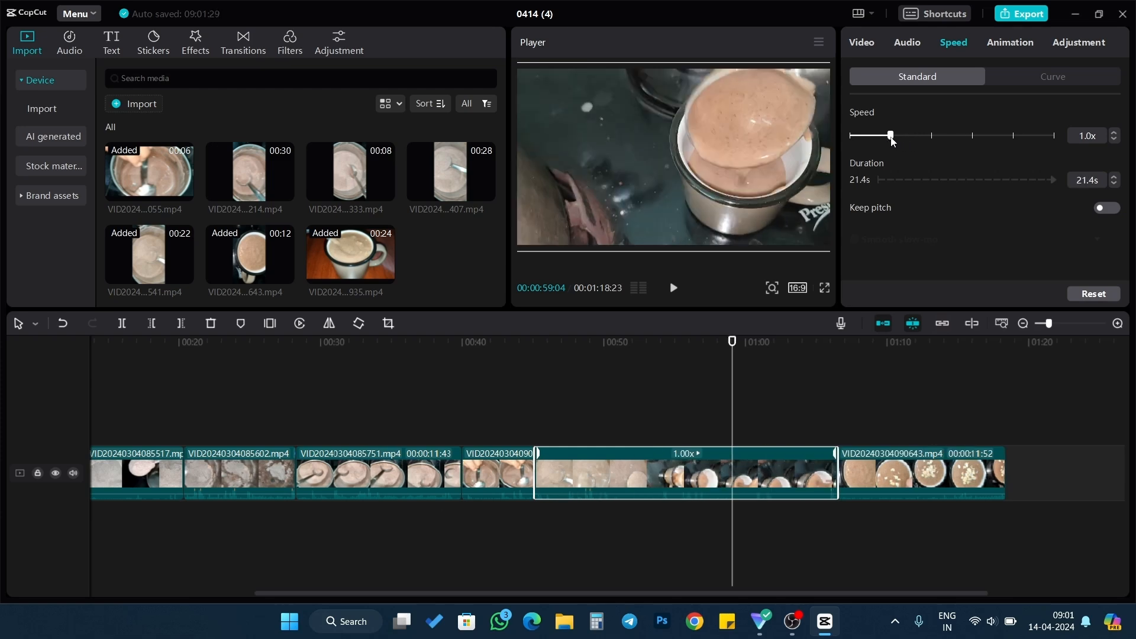
left_click(1065, 76)
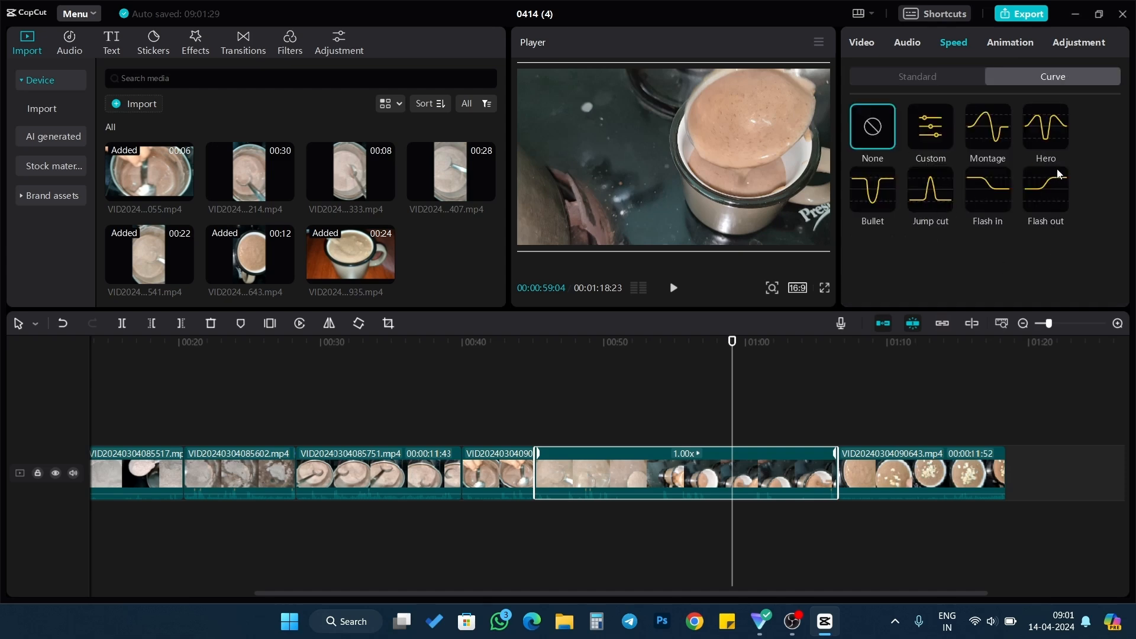
left_click(1046, 143)
Step: Preview the speed-curved VID20240304090541.mp4 full screen from its beginning at 00:00:45:09
left_click_drag(610, 350, 535, 357)
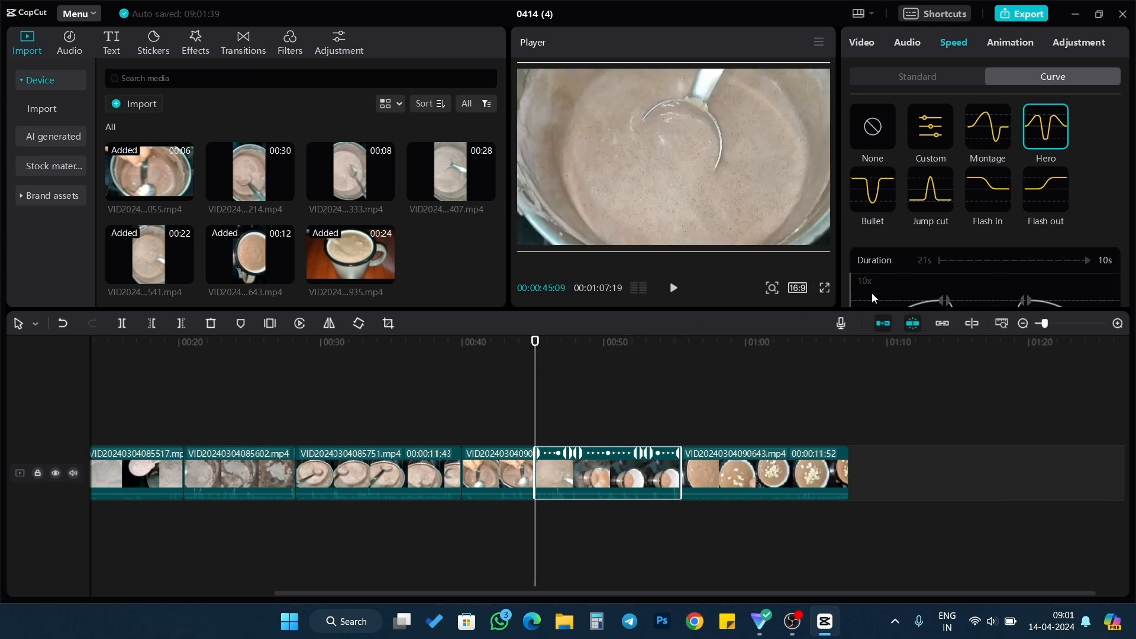
left_click(825, 289)
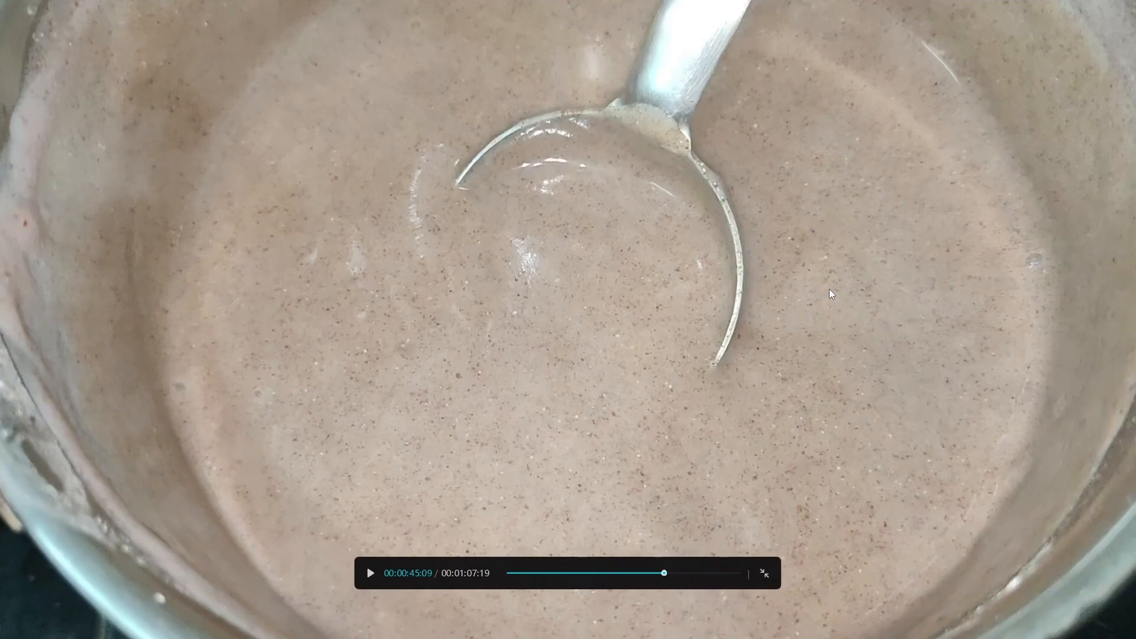
key("space")
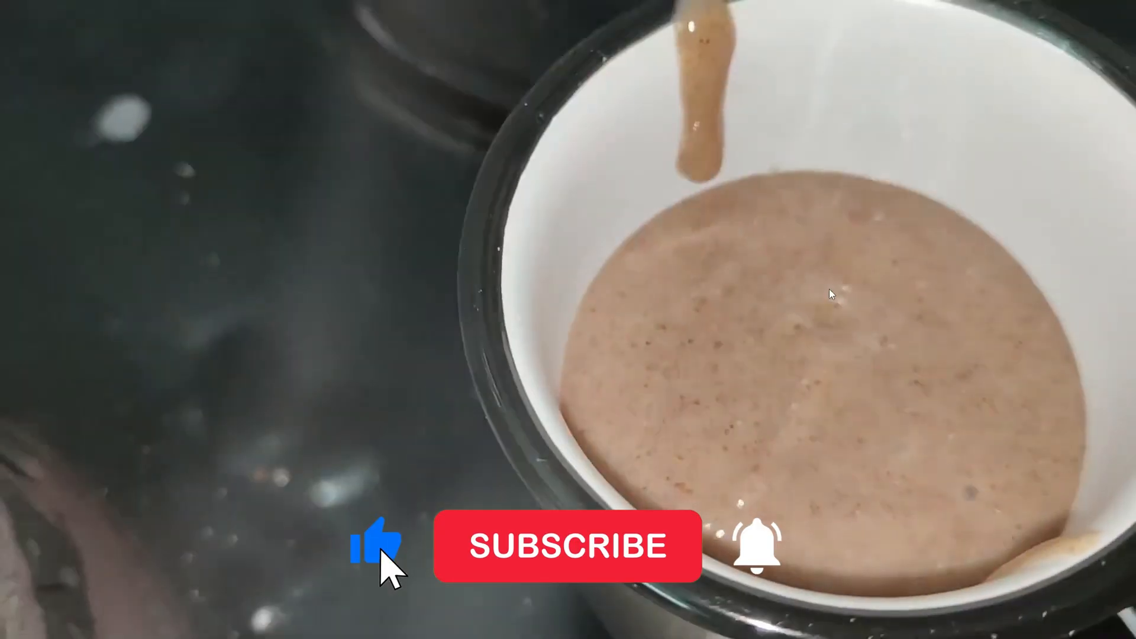
key("Escape")
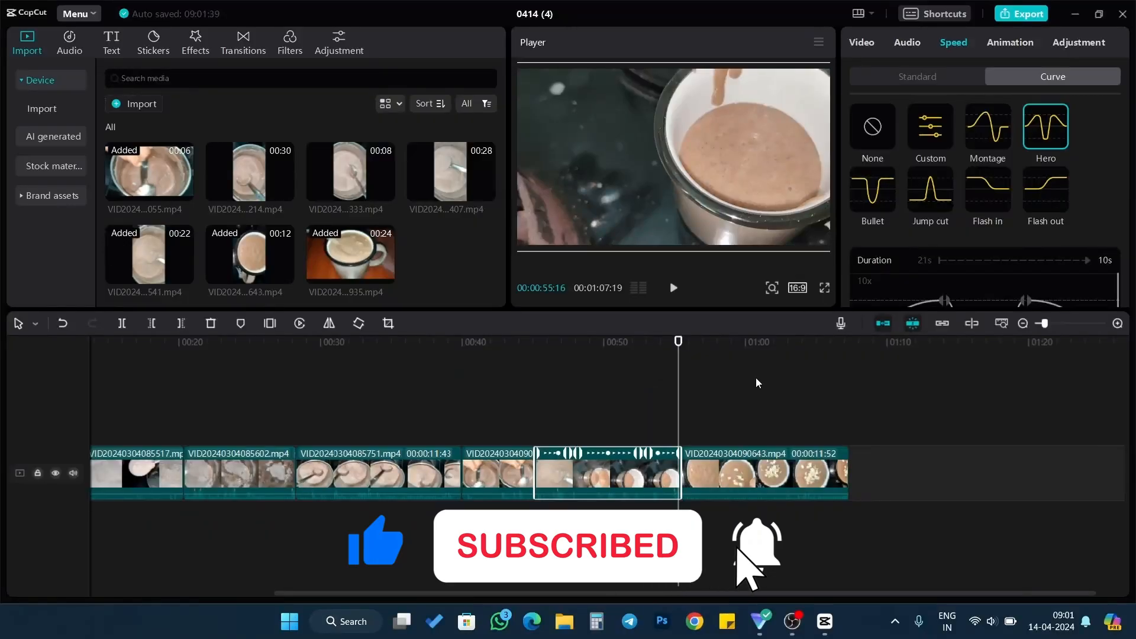
Step: Play the video briefly from its beginning and return the playhead to 00:00:00:00
left_click(396, 367)
key("Home")
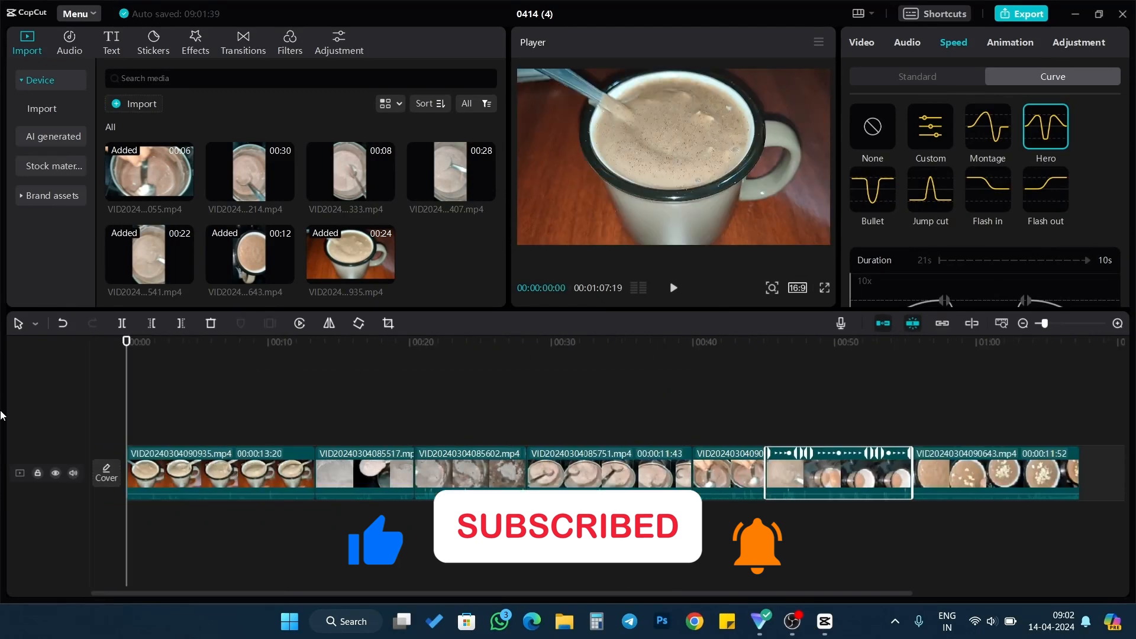
key("space")
key("XF86AudioLowerVolume")
key("space")
left_click_drag(164, 389, 61, 372)
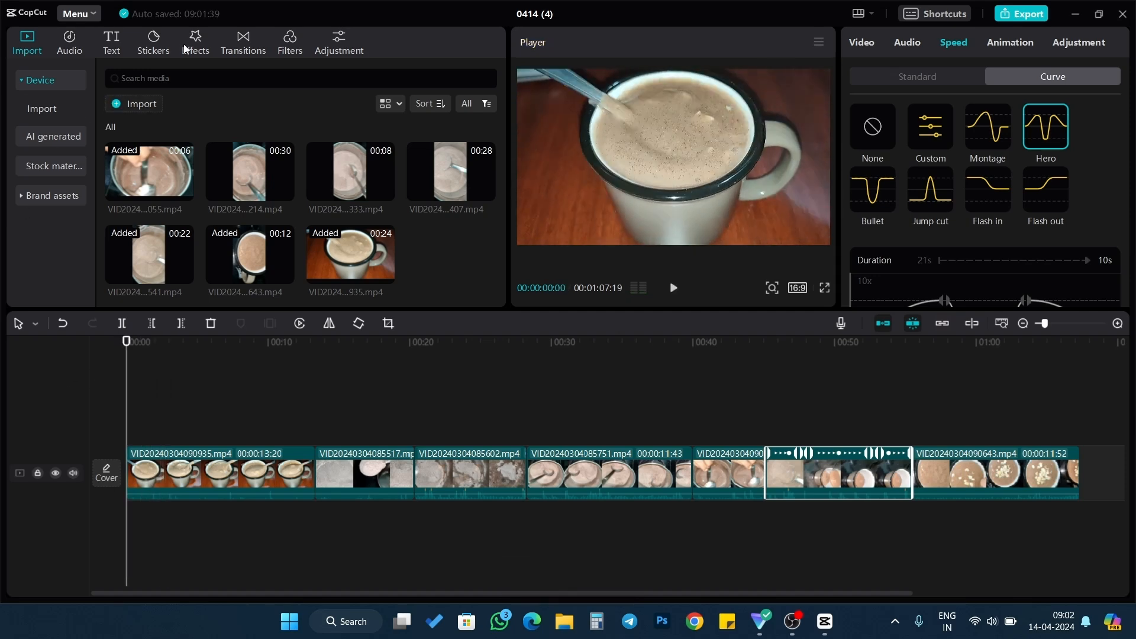
Step: Add the favorite SECOND ROUND text template at the beginning of the video
left_click(106, 47)
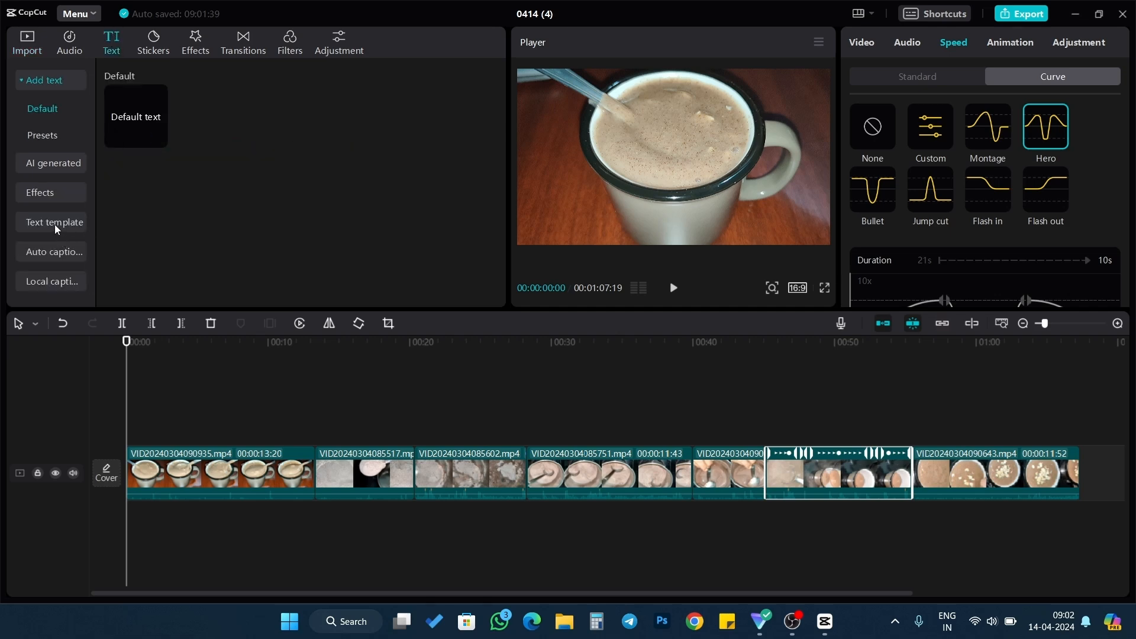
left_click(56, 226)
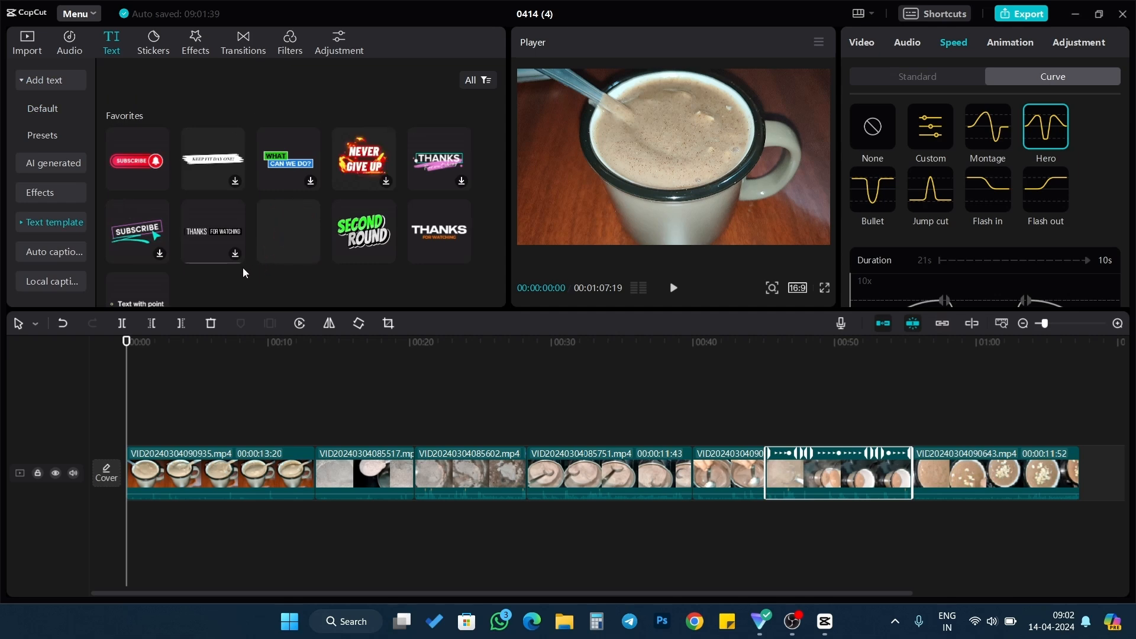
mouse_move(502, 104)
left_mouse_down()
mouse_move(501, 126)
mouse_move(499, 94)
left_mouse_up()
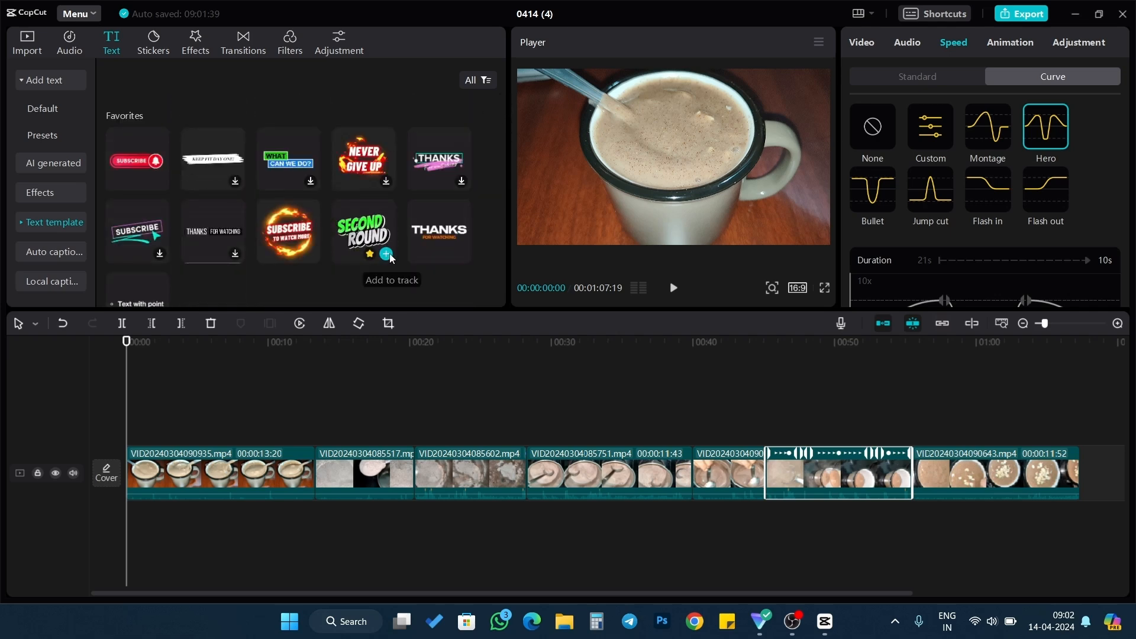
left_click(388, 255)
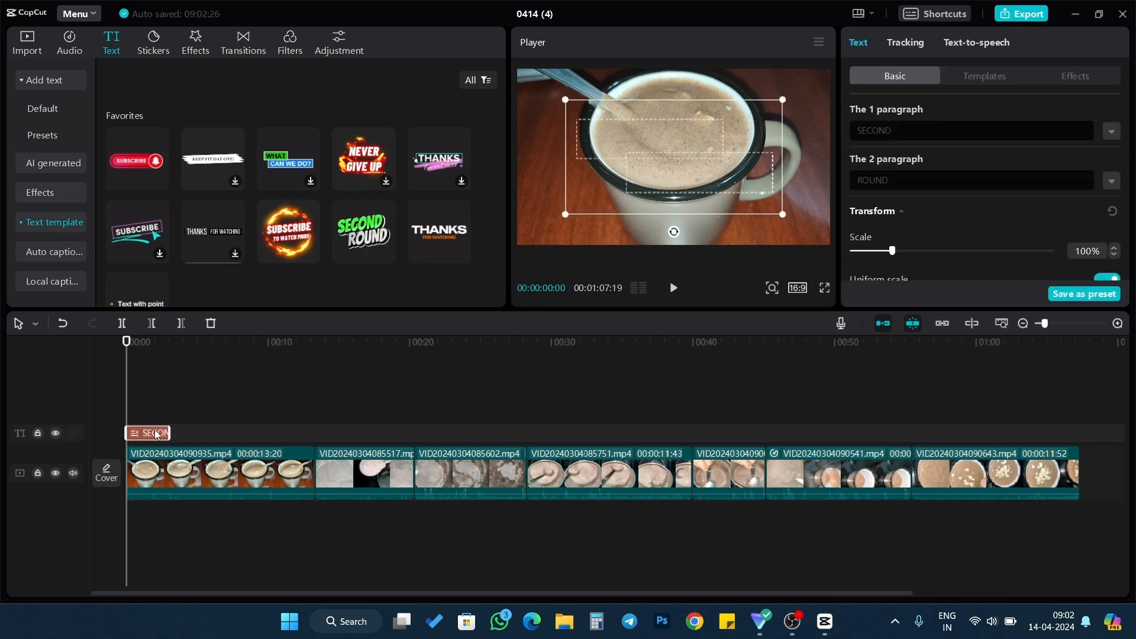
Step: Change the opening template's first paragraph to Ragi and its second paragraph to Malt
left_click_drag(915, 132, 774, 133)
type("Ragi")
double_click(886, 175)
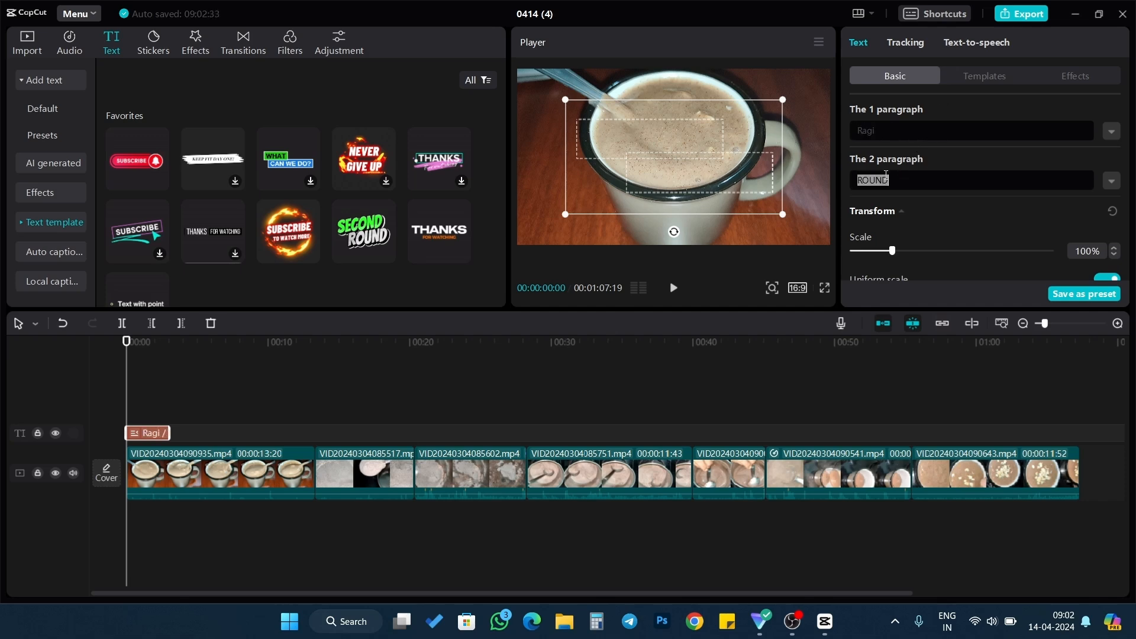
type("Malt")
Step: Play the opening title briefly from the beginning and return the playhead to 00:00:00:00
left_click(797, 374)
left_click_drag(798, 349, 109, 396)
left_click(674, 288)
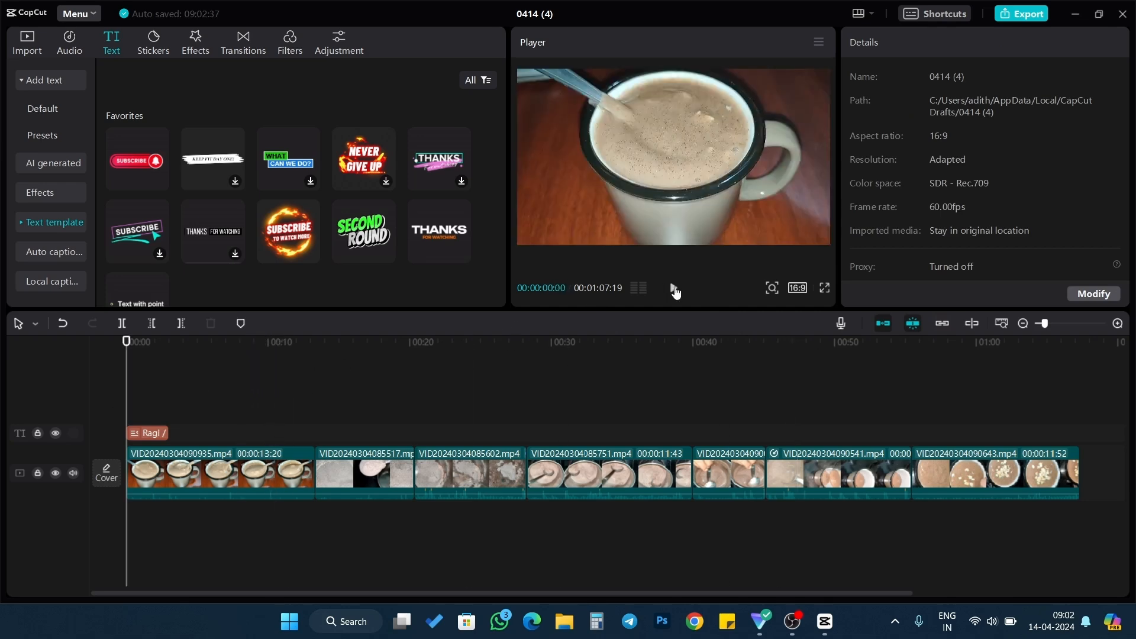
left_click(674, 288)
left_click_drag(155, 348, 75, 360)
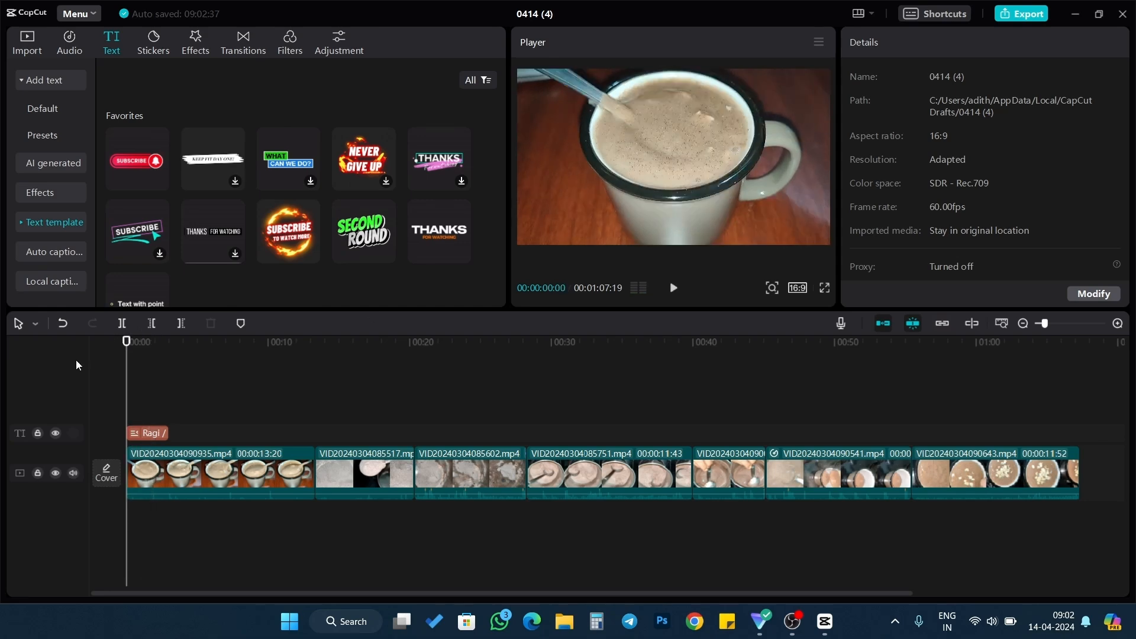
Step: Add the white radial speed-lines sticker from the Trending stickers at the start of the video
left_click(153, 51)
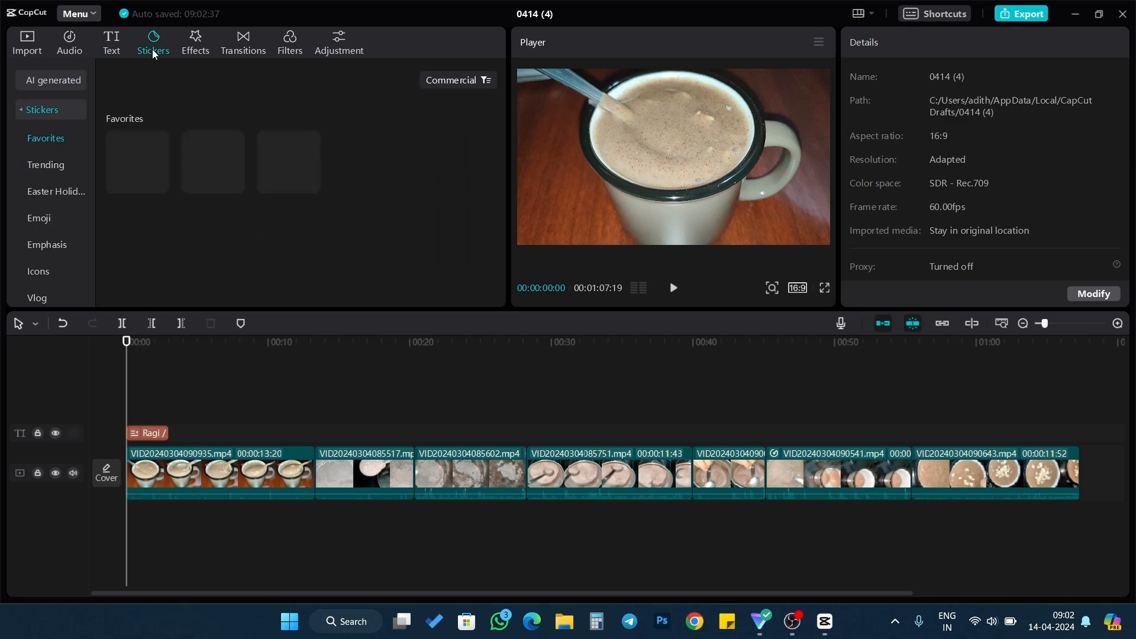
left_click(61, 167)
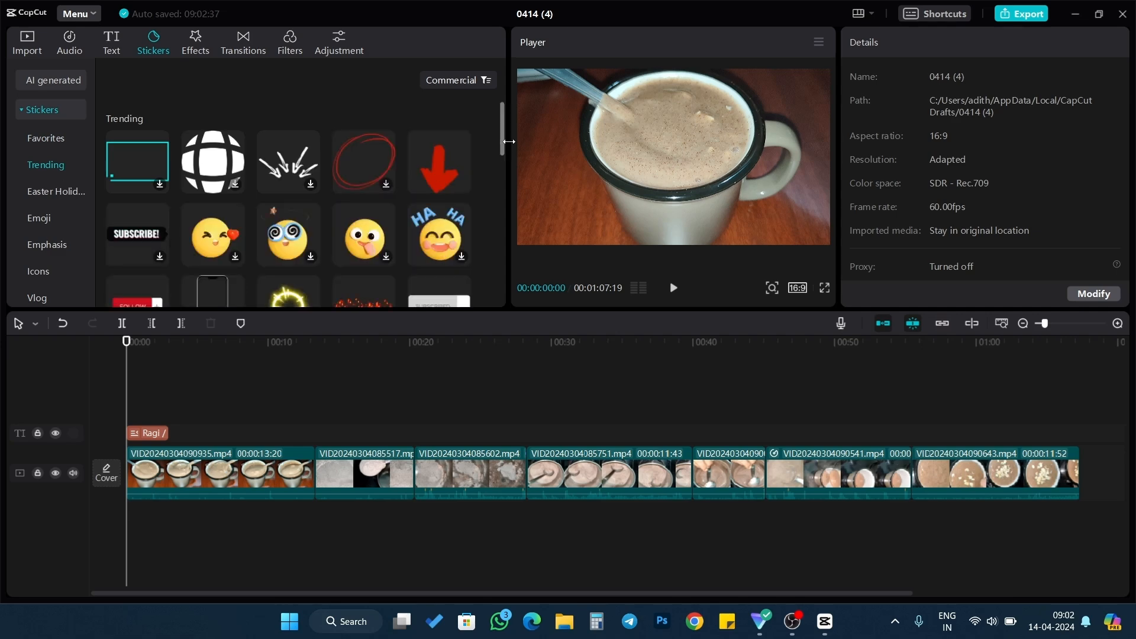
left_click_drag(503, 147, 521, 252)
left_click(311, 205)
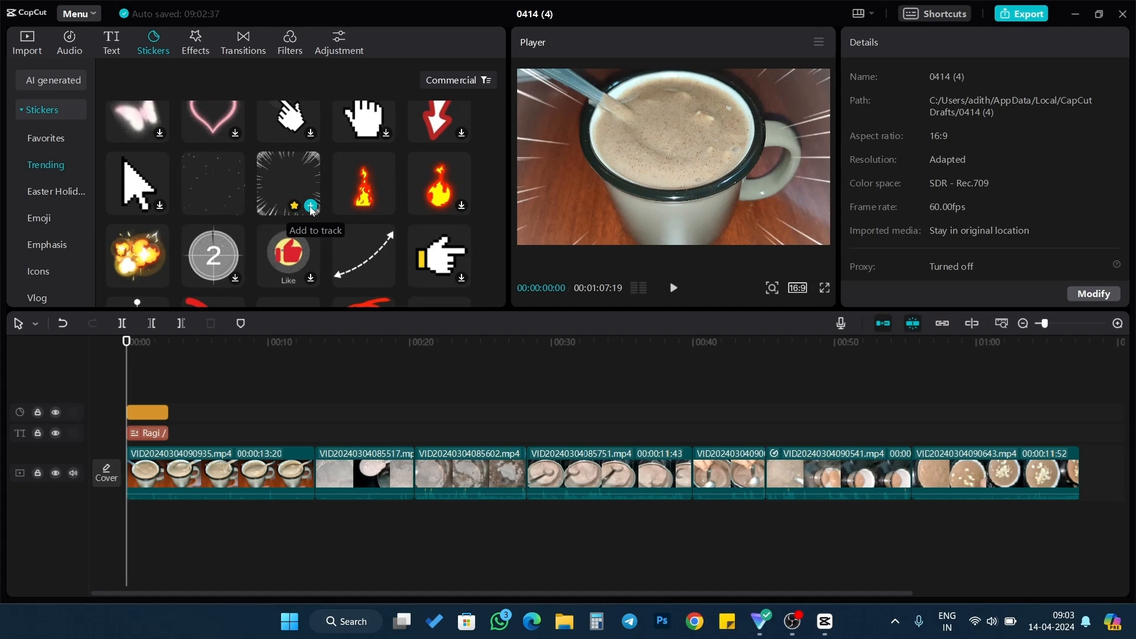
Step: Preview the opening with its title and speed-lines sticker in full screen, then exit the preview
left_click(825, 288)
key("space")
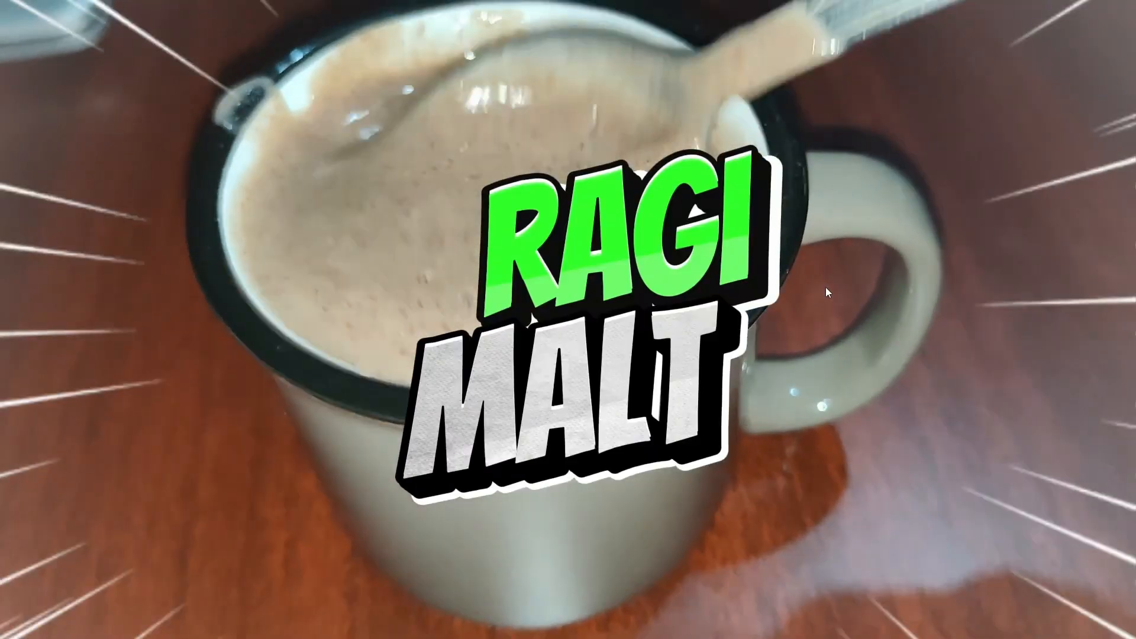
key("Escape")
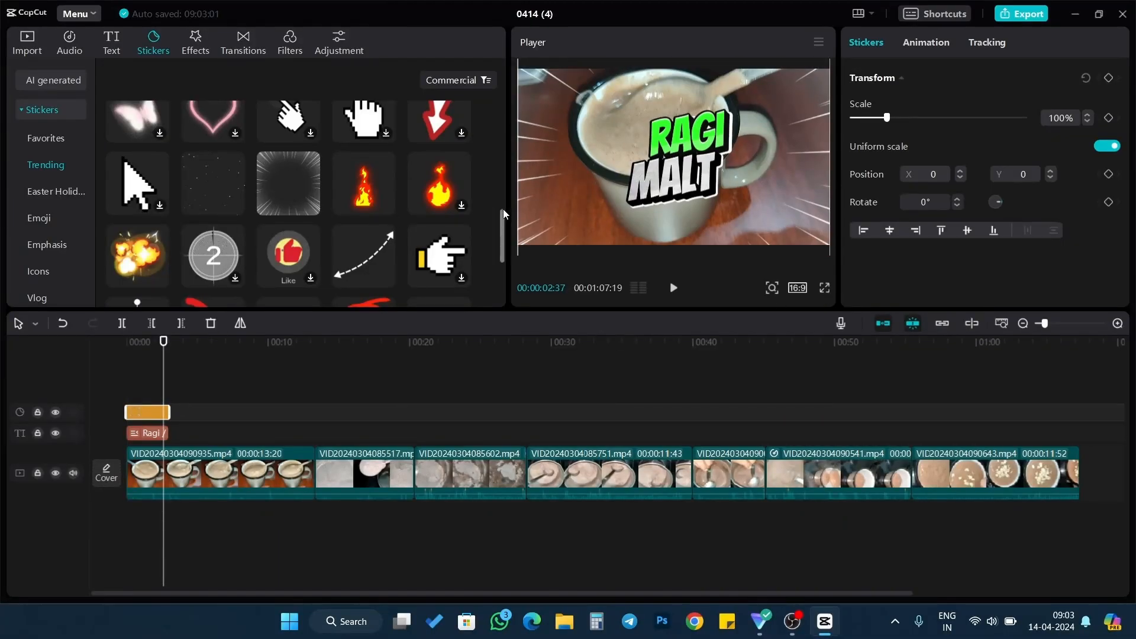
left_click_drag(506, 221, 495, 95)
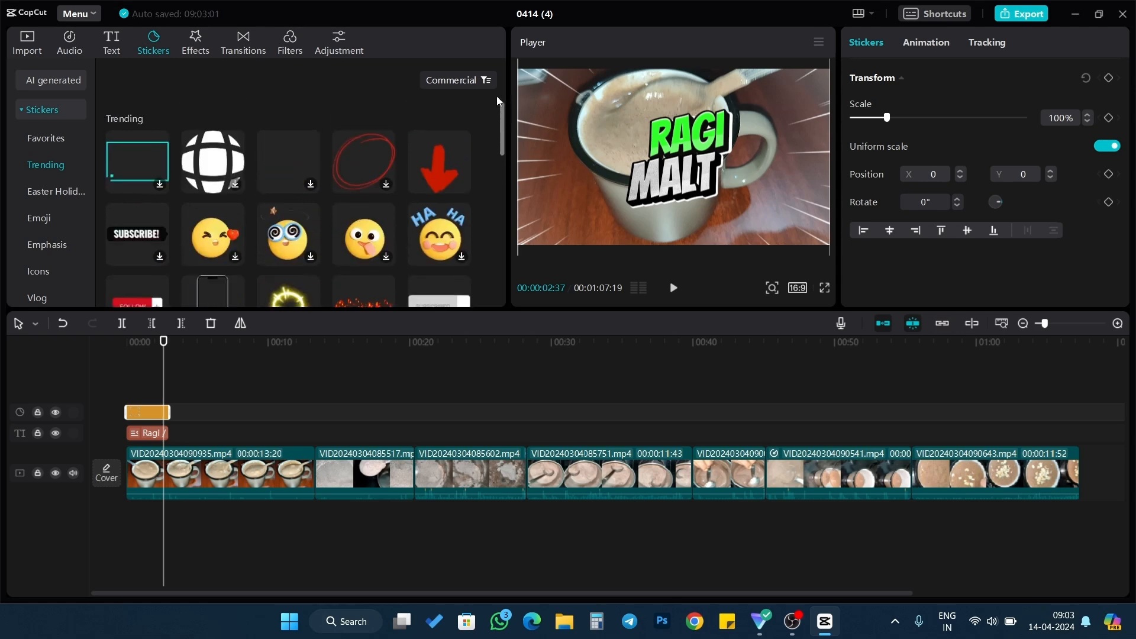
Step: Add the basic Wipe Left transition after the first clip, allow duplicate frames, and apply it to all clips
left_click(289, 473)
left_click_drag(165, 361, 296, 380)
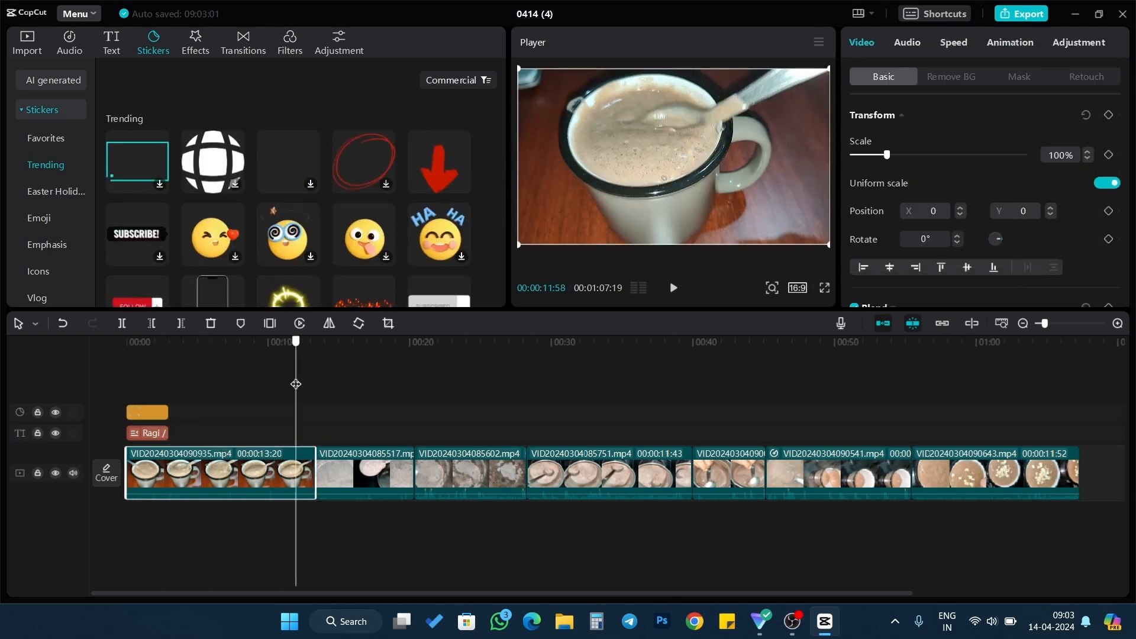
left_click(249, 44)
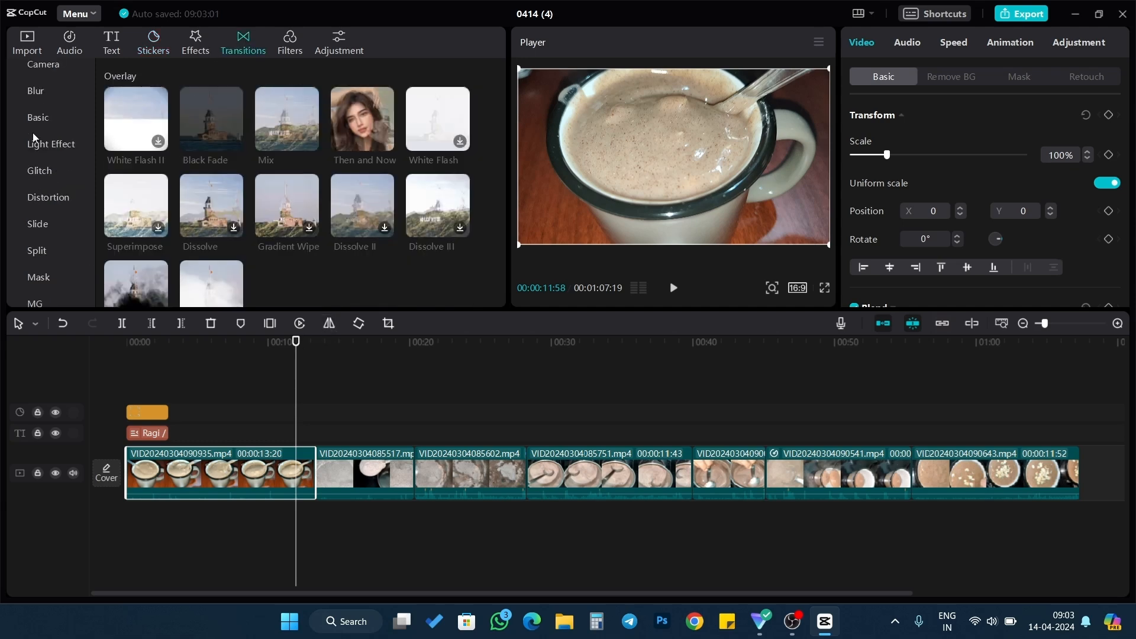
left_click(43, 121)
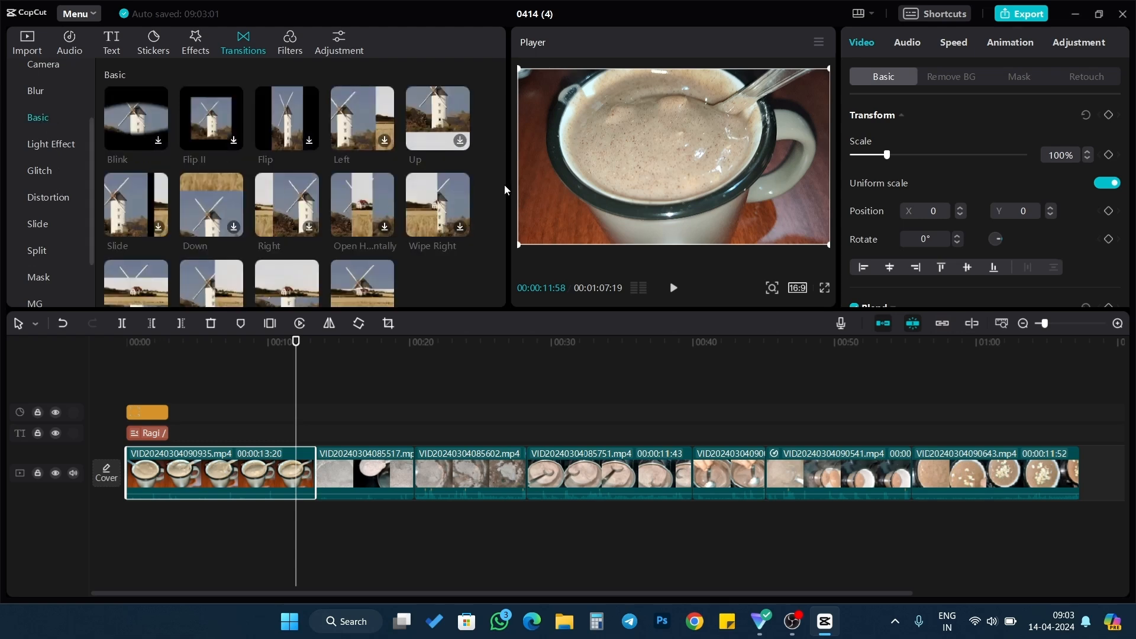
scroll(502, 146, "down", 3)
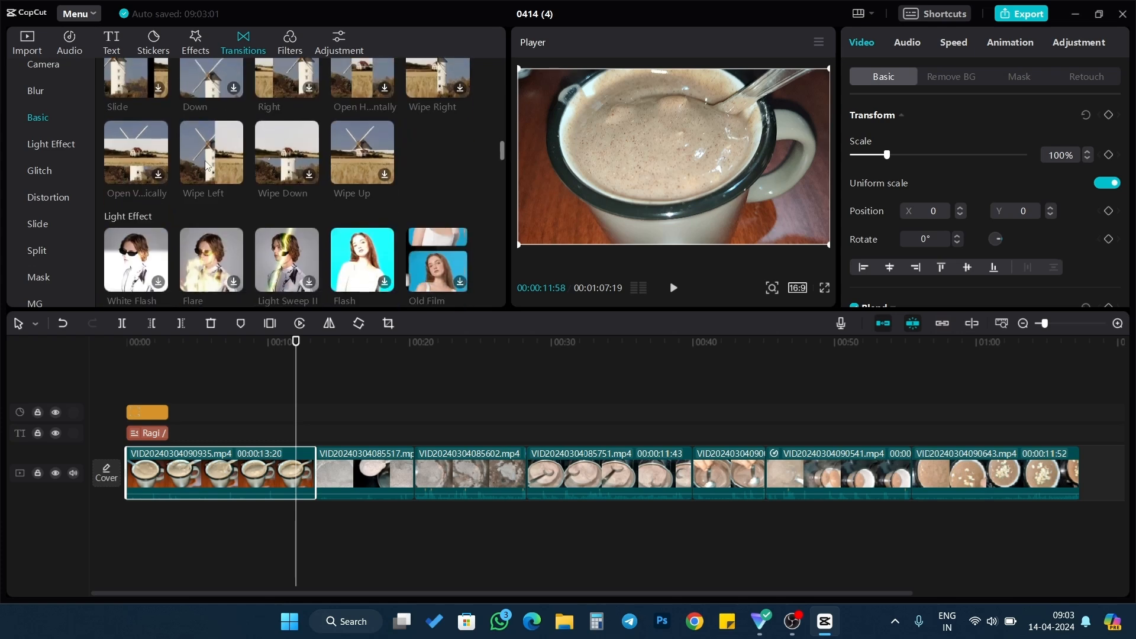
left_click(234, 174)
left_click(235, 175)
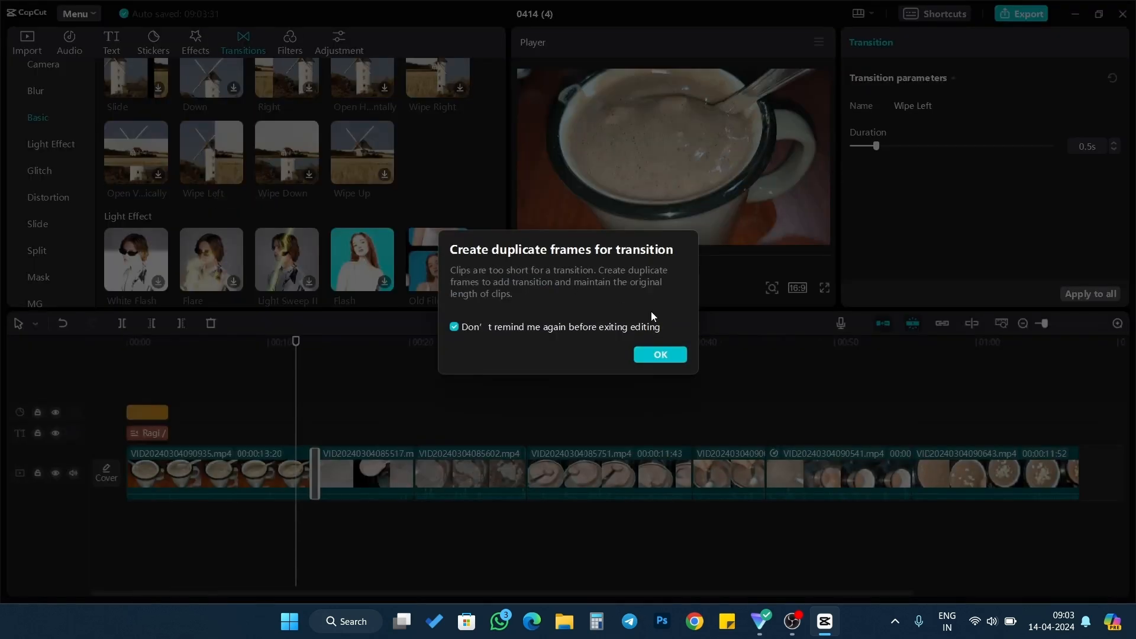
left_click(660, 356)
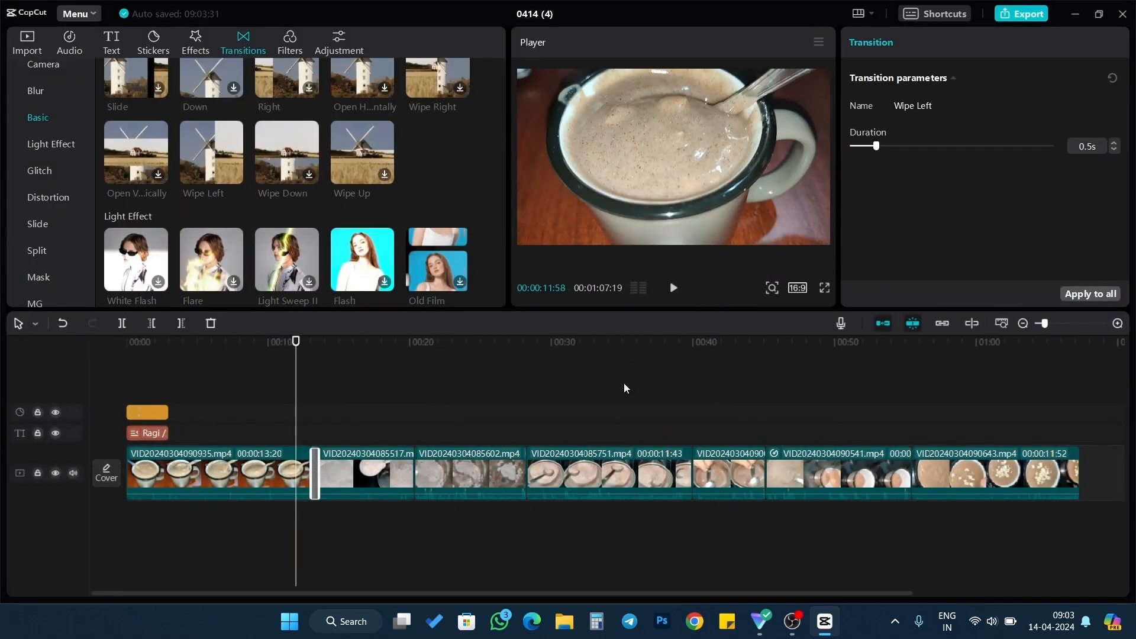
left_click_drag(789, 355, 656, 490)
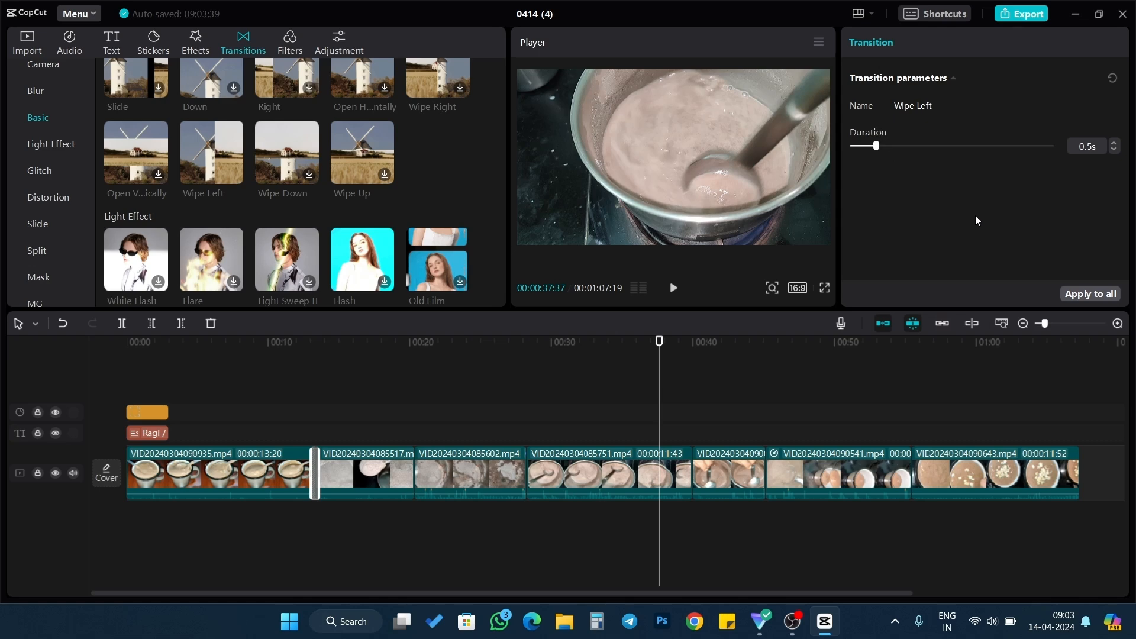
left_click(1088, 296)
Step: Add the THANKS FOR WATCHING text template with the orange second line at 00:01:05:06
left_click_drag(659, 342, 1077, 435)
left_click(1004, 344)
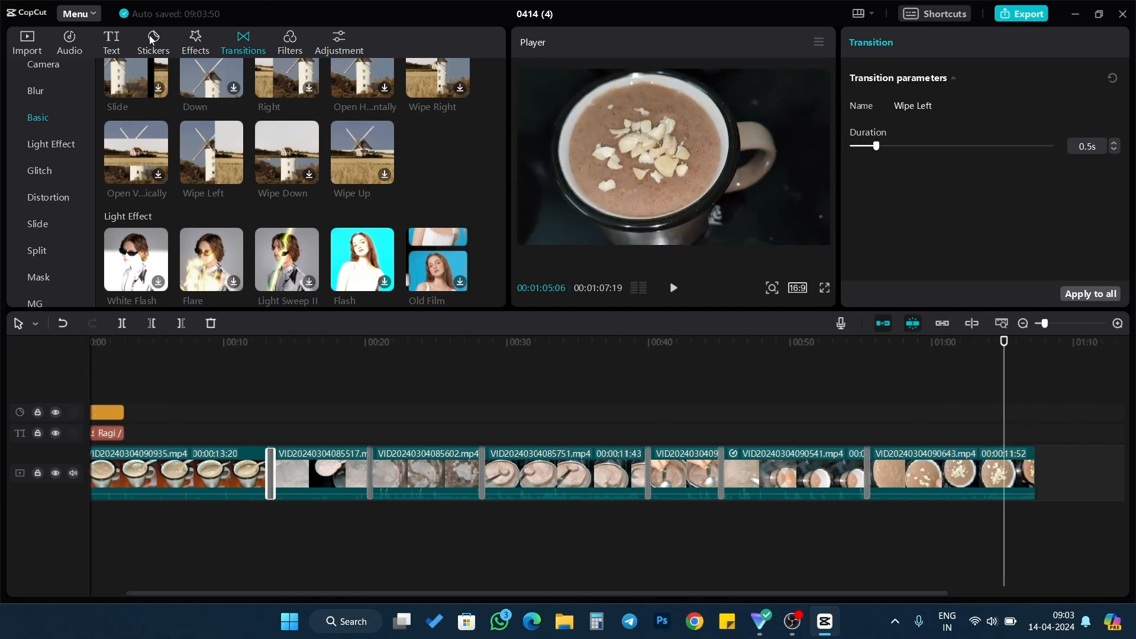
left_click(111, 43)
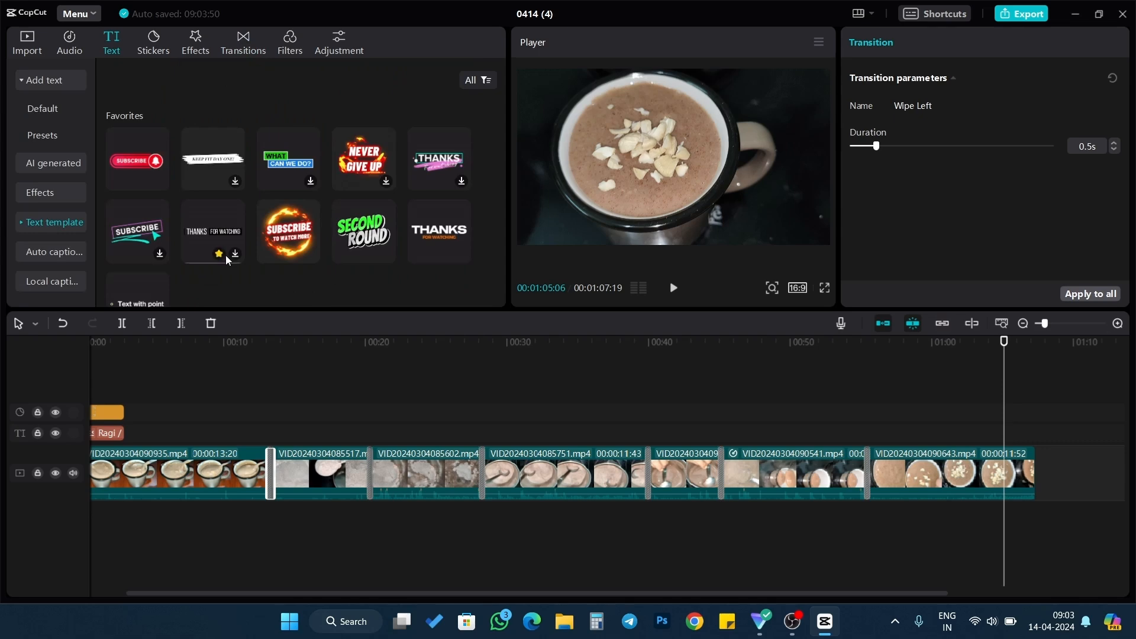
left_click(462, 254)
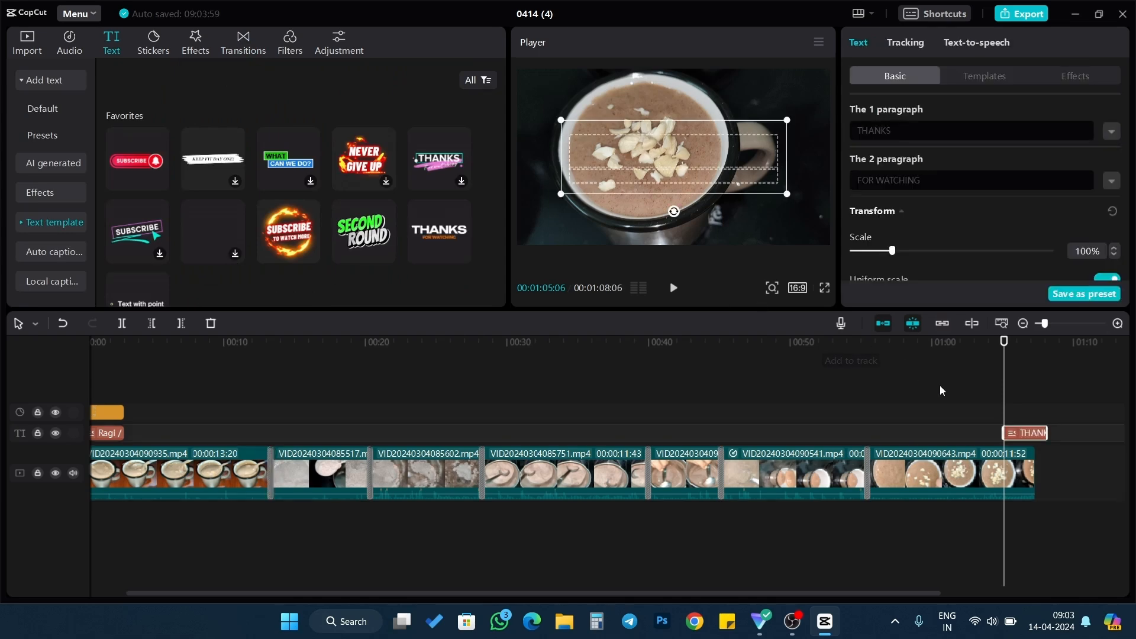
Step: Align the THANKS text's end with the last clip's end, scale it to 74% and place it in the frame's lower-right area
left_click_drag(1030, 435, 1018, 433)
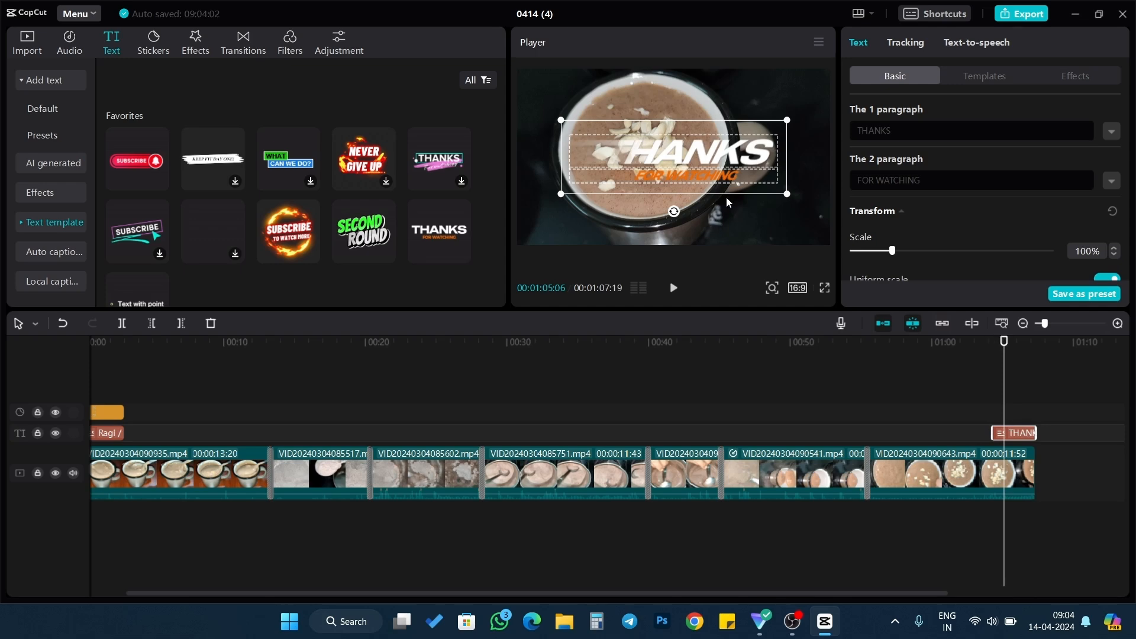
left_click_drag(790, 191, 732, 171)
left_click_drag(632, 147, 713, 193)
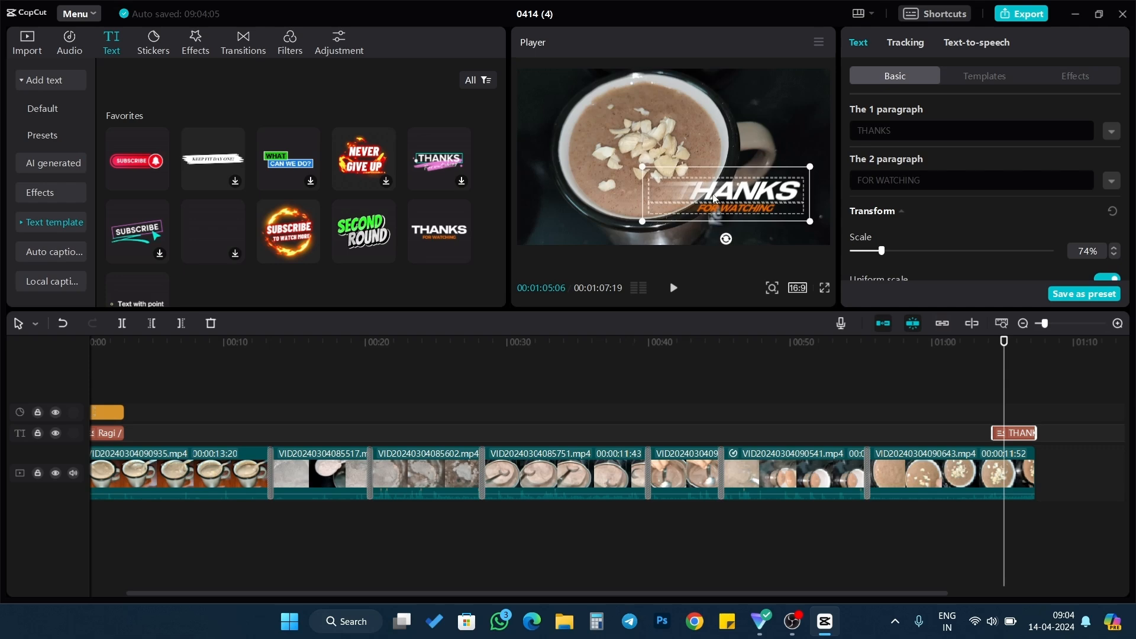
Step: Add the red SUBSCRIBE bell text template at 00:00:31:58, scaled to 52% and positioned at X 95, Y -725
left_click_drag(1010, 338, 534, 341)
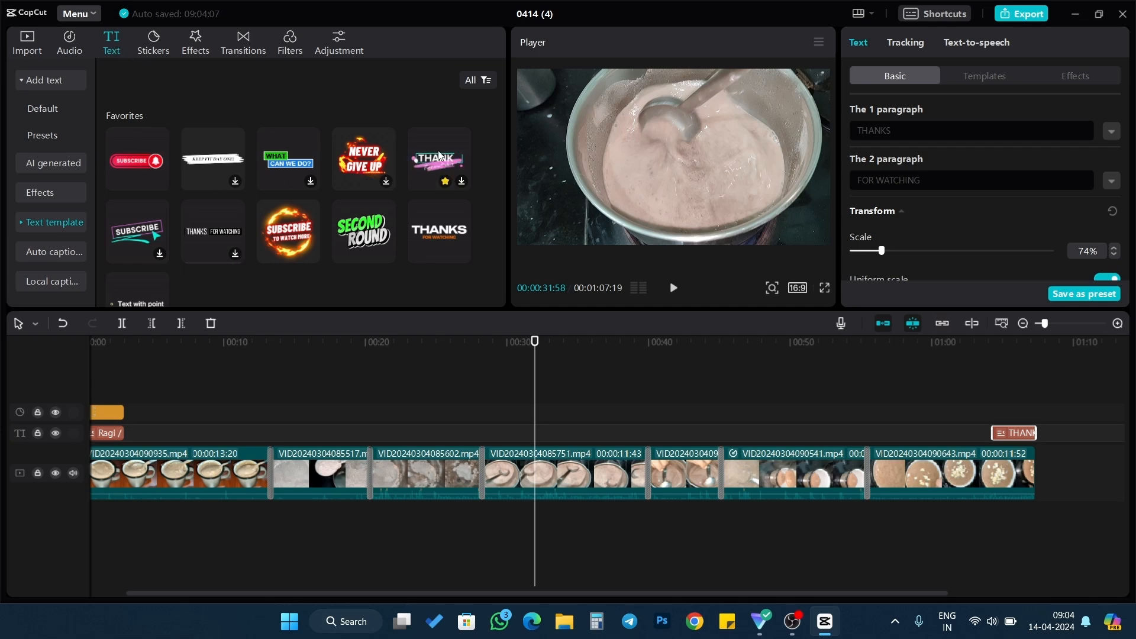
left_click(164, 47)
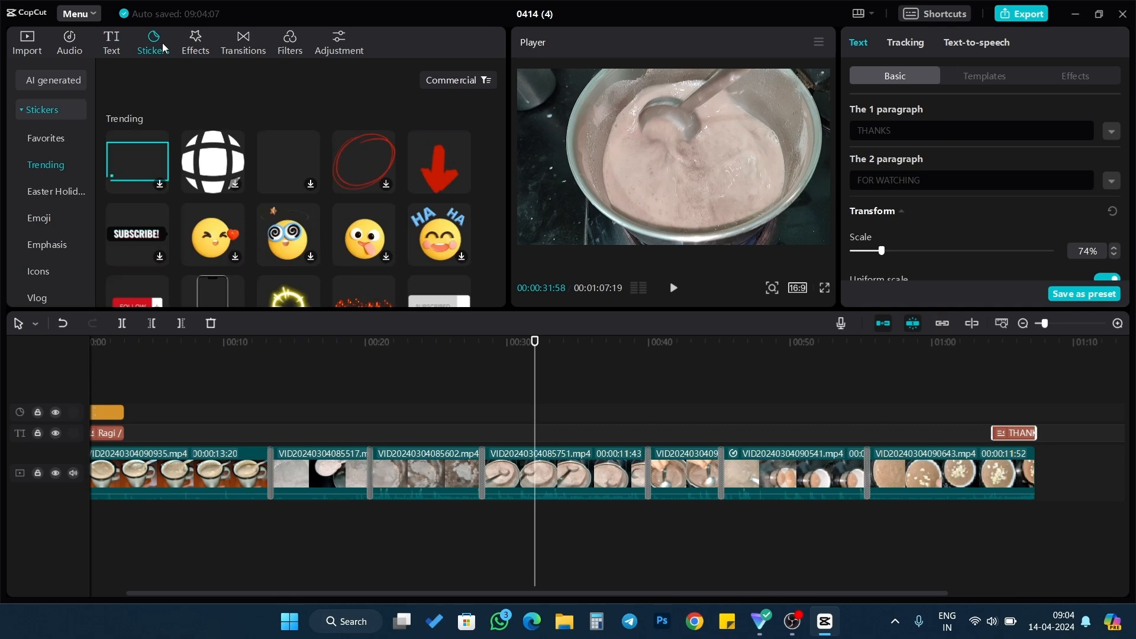
left_click(112, 43)
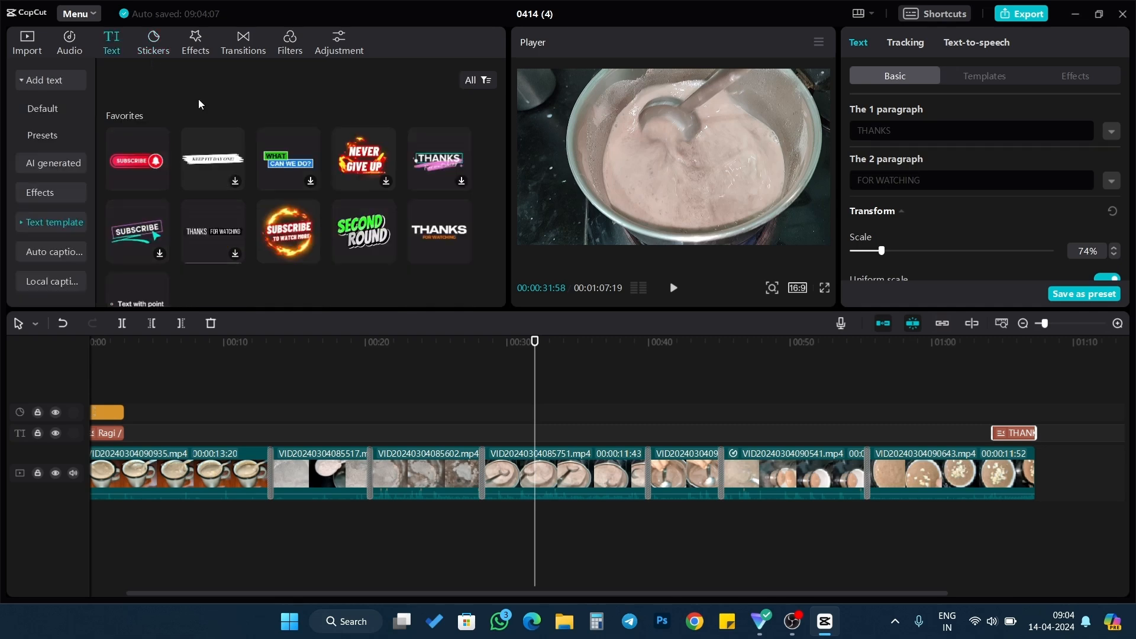
left_click(160, 181)
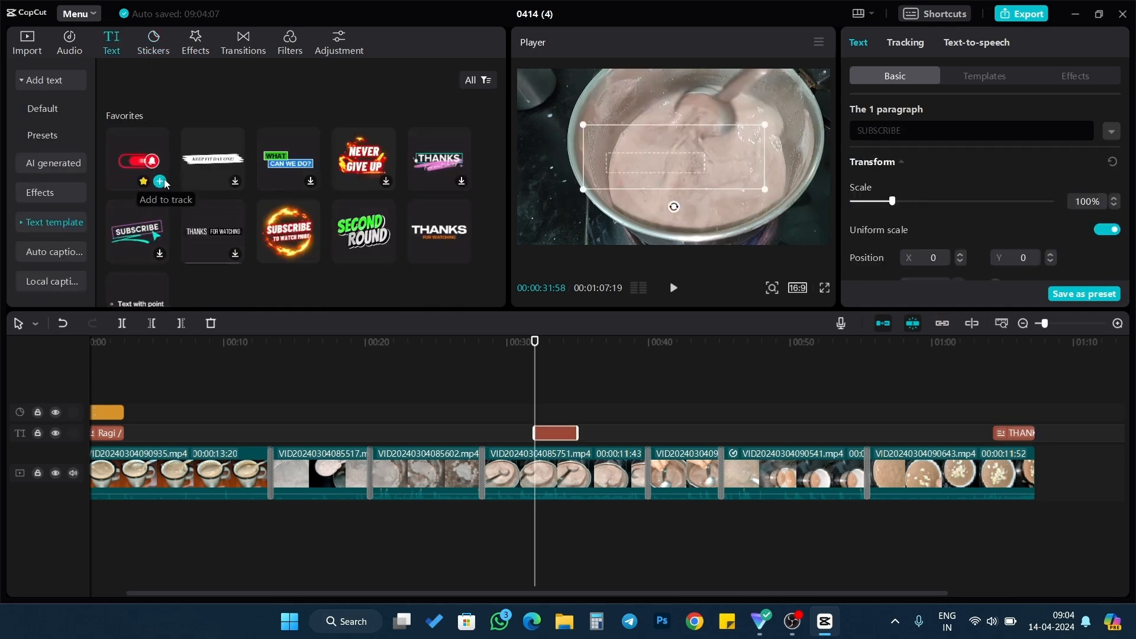
left_click_drag(757, 190, 677, 215)
left_click_drag(538, 348, 556, 347)
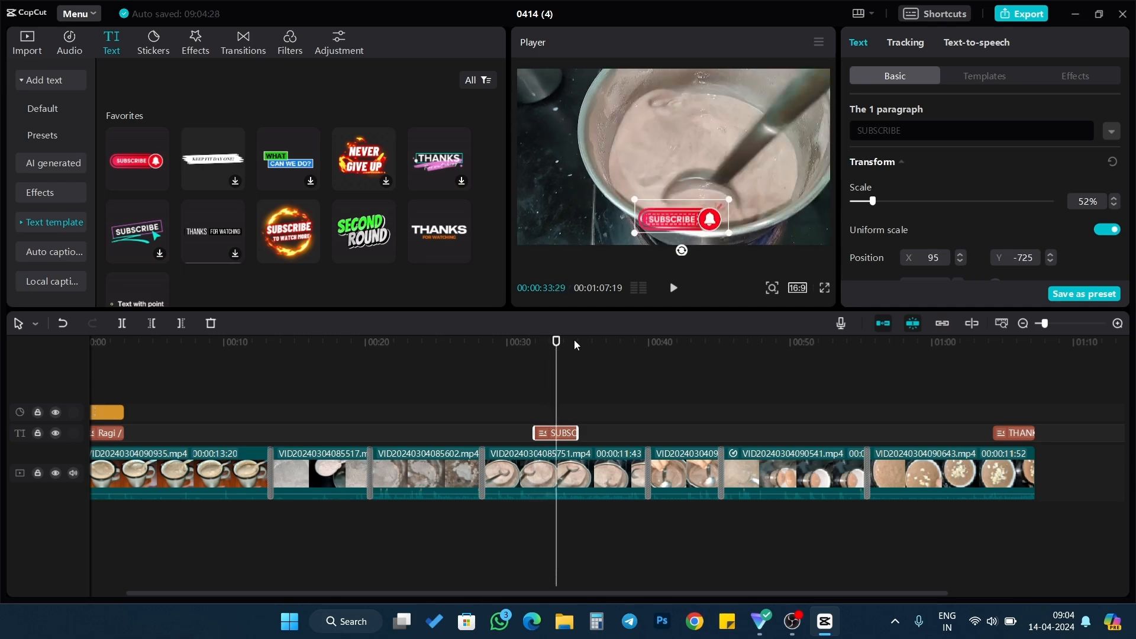
key("Home")
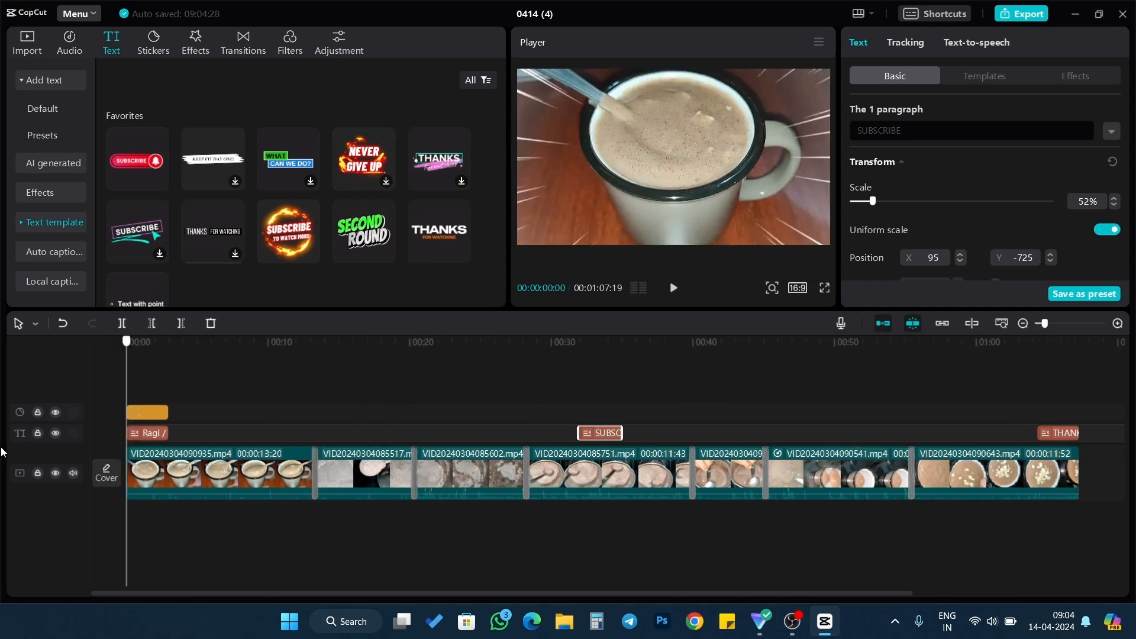
left_click_drag(1110, 468, 121, 521)
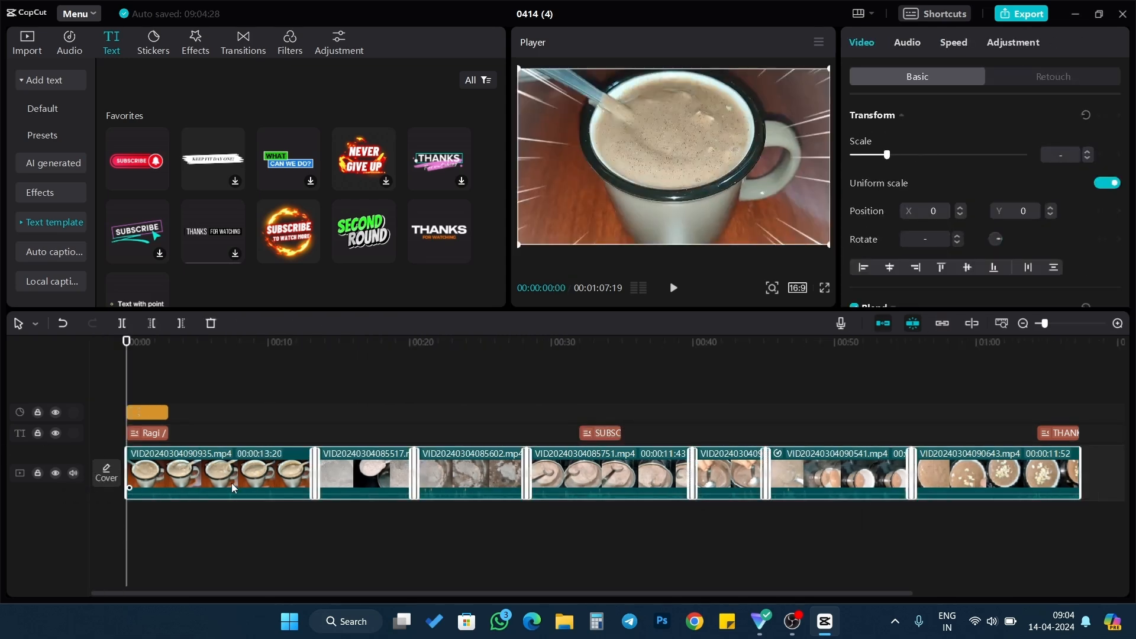
right_click(230, 481)
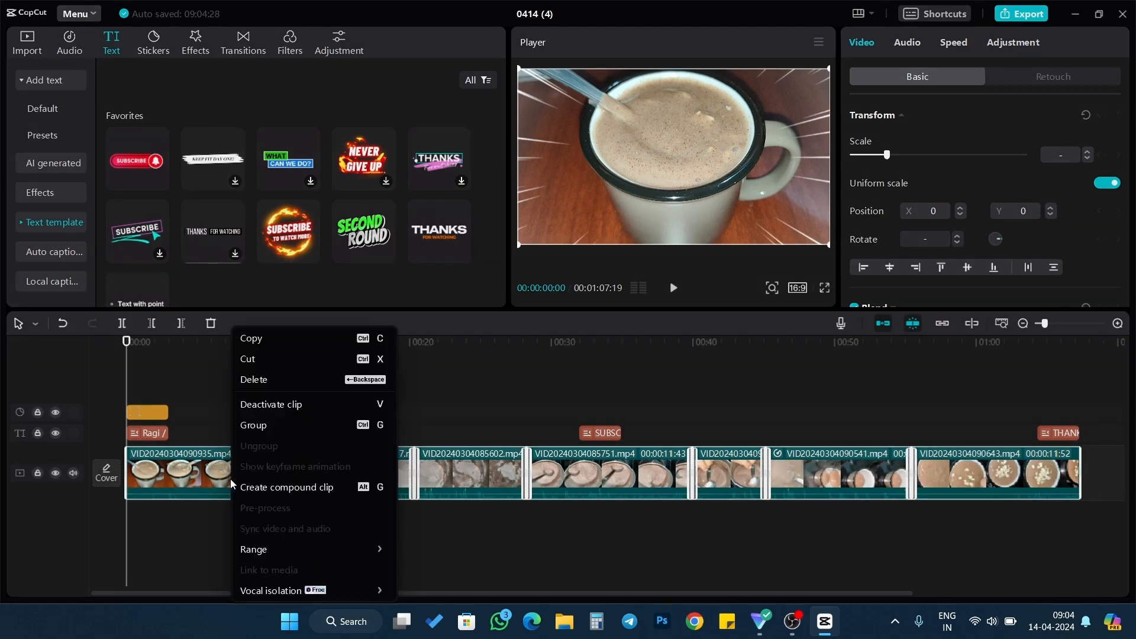
left_click(473, 551)
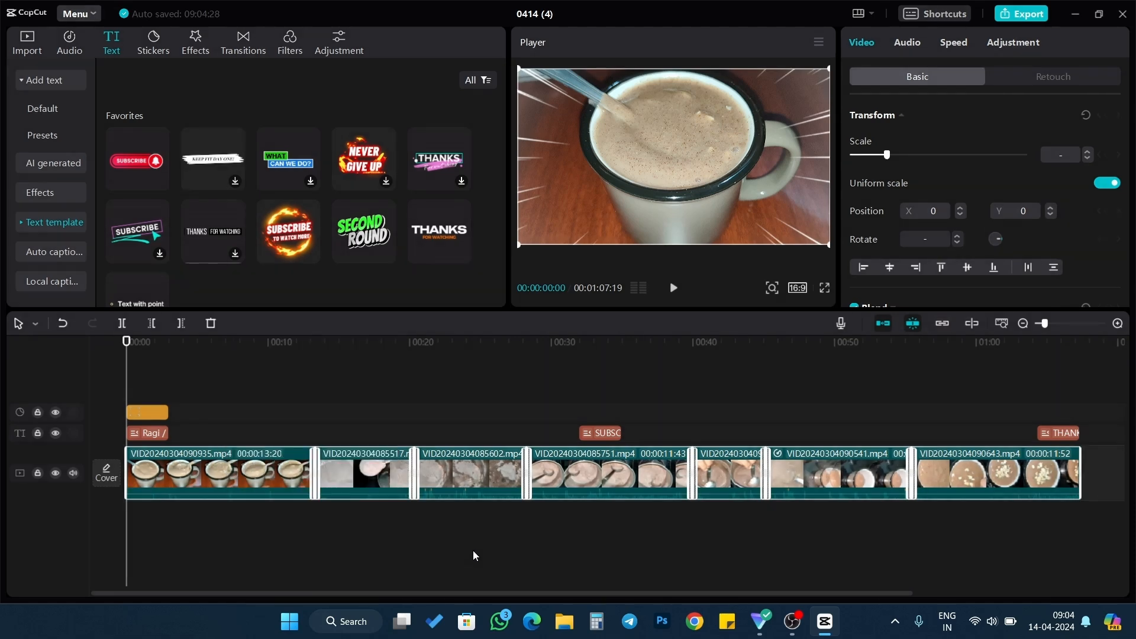
left_click(224, 465)
right_click(224, 465)
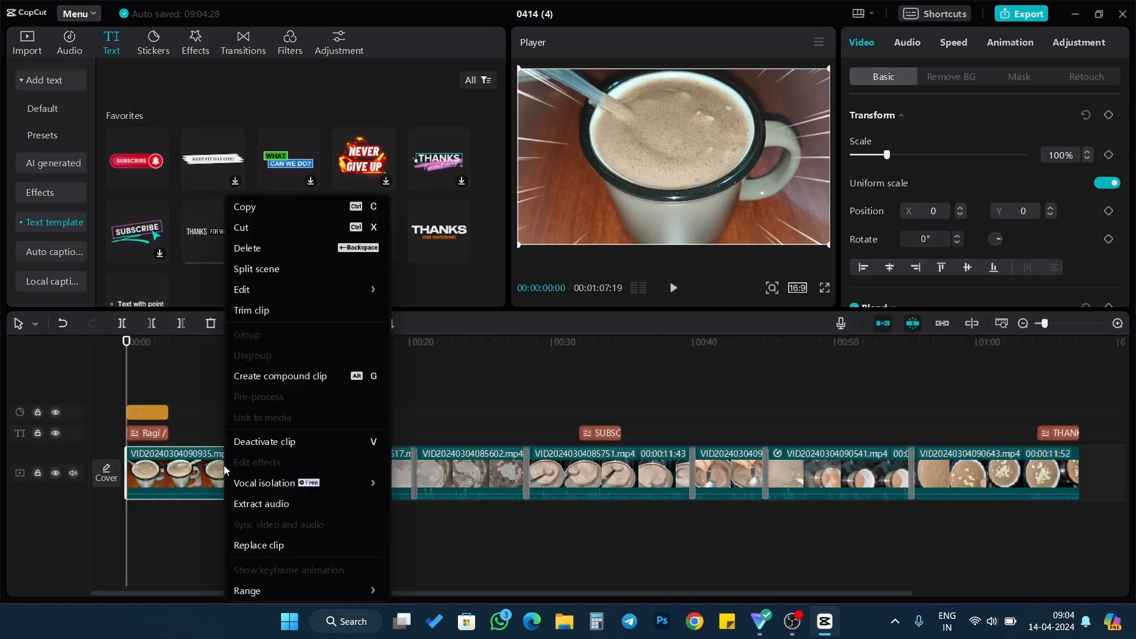
left_click(280, 506)
left_click(364, 478)
right_click(363, 478)
left_click(395, 462)
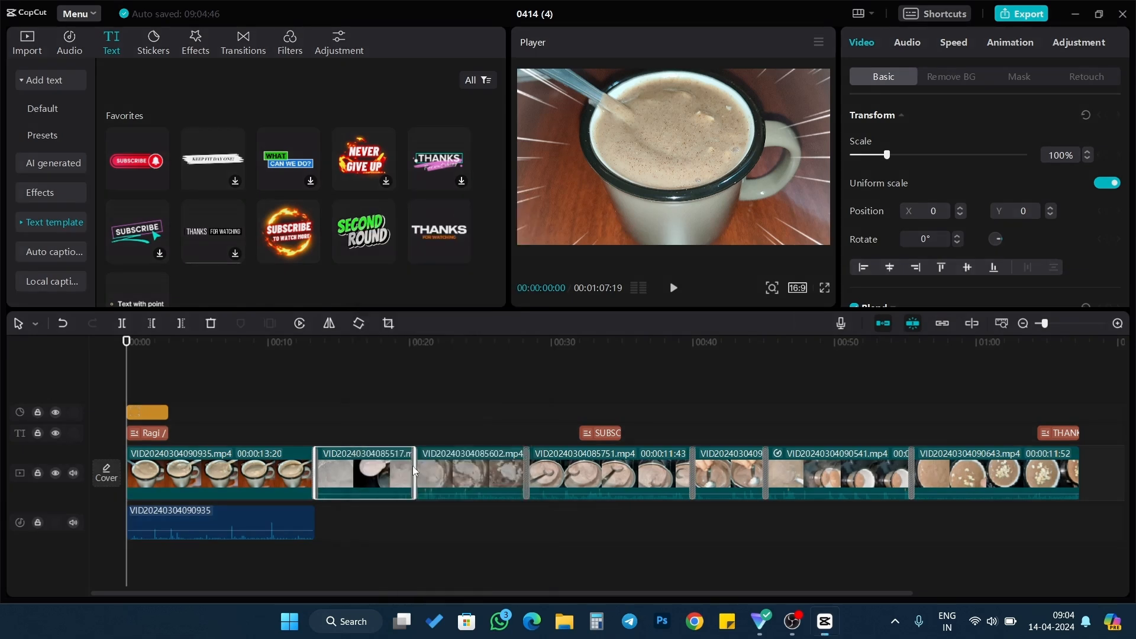
left_click(484, 478)
right_click(484, 478)
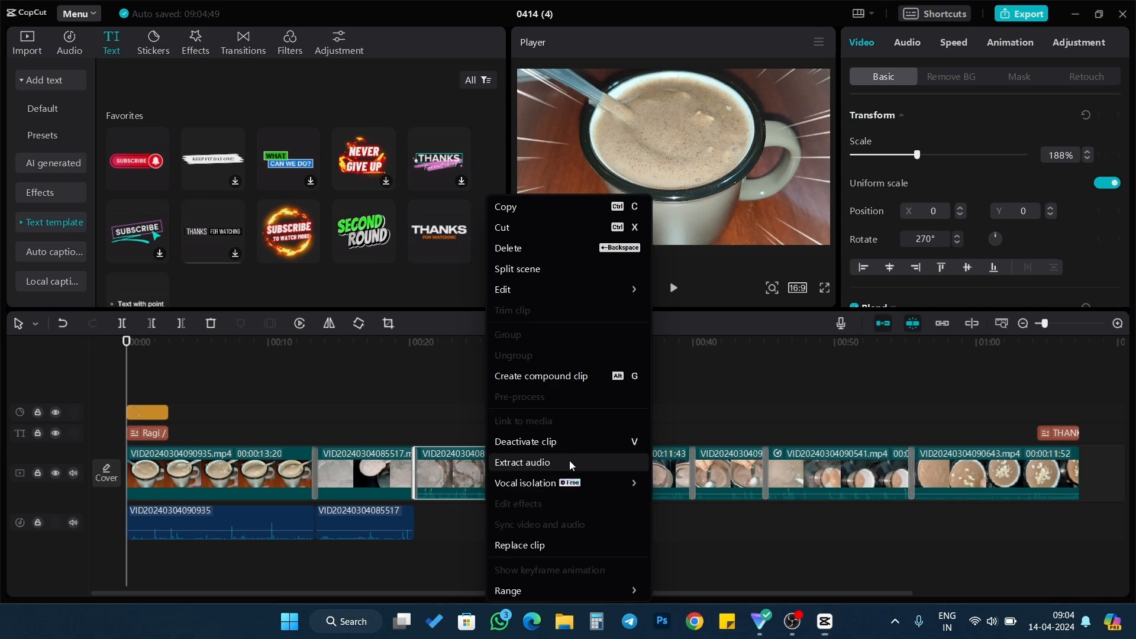
left_click(569, 462)
left_click(566, 477)
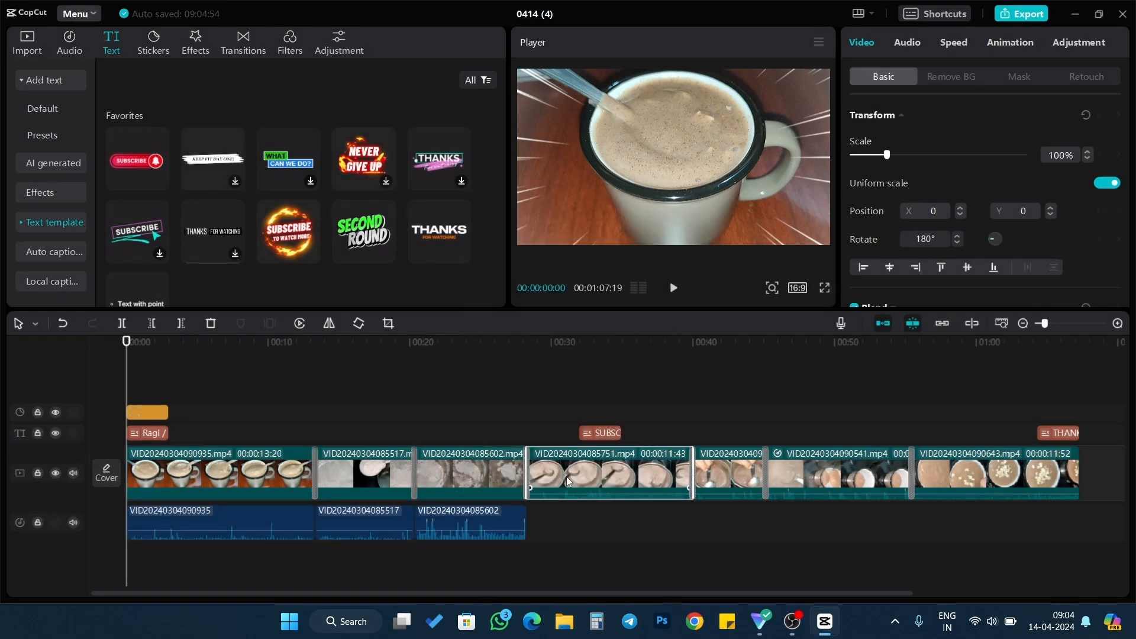
right_click(567, 477)
left_click(645, 463)
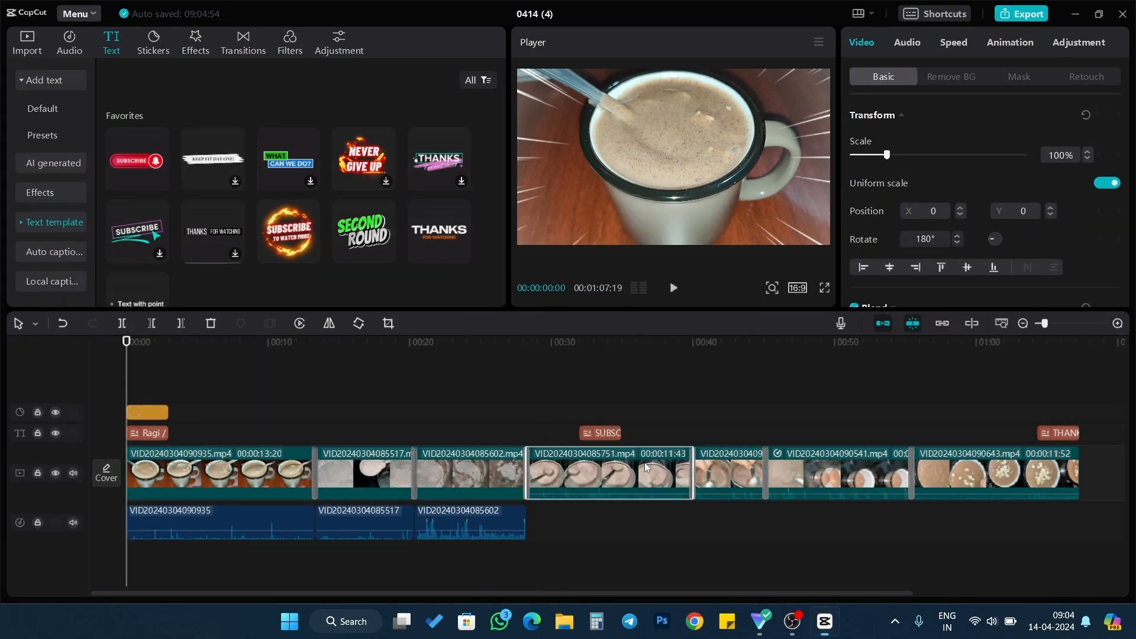
left_click(734, 478)
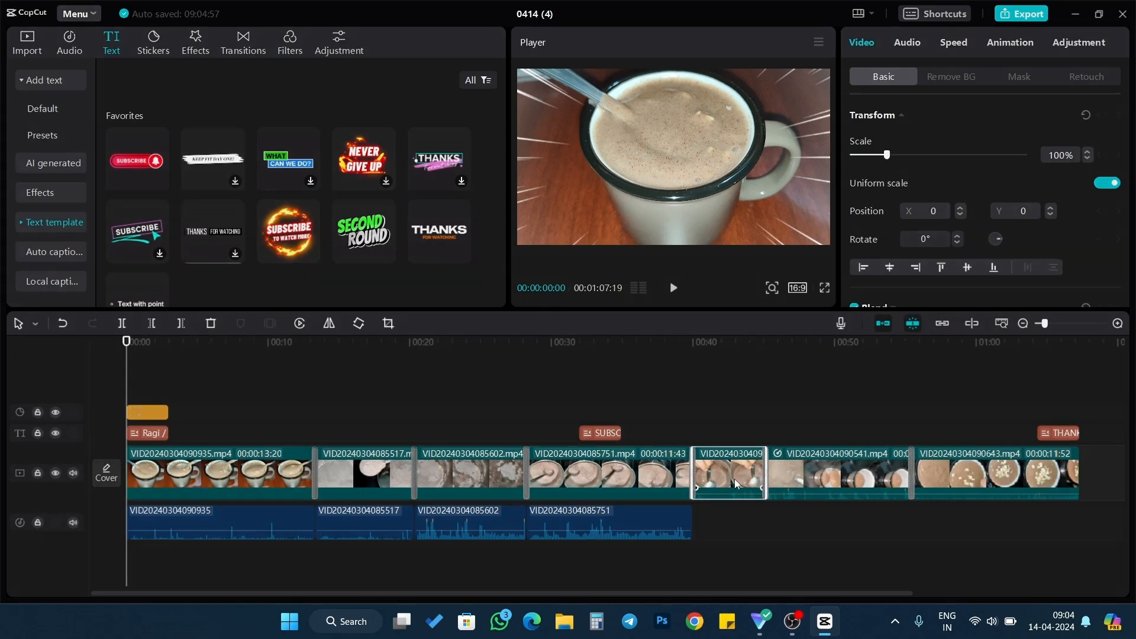
right_click(734, 478)
left_click(784, 463)
left_click(830, 480)
right_click(831, 481)
mouse_move(899, 484)
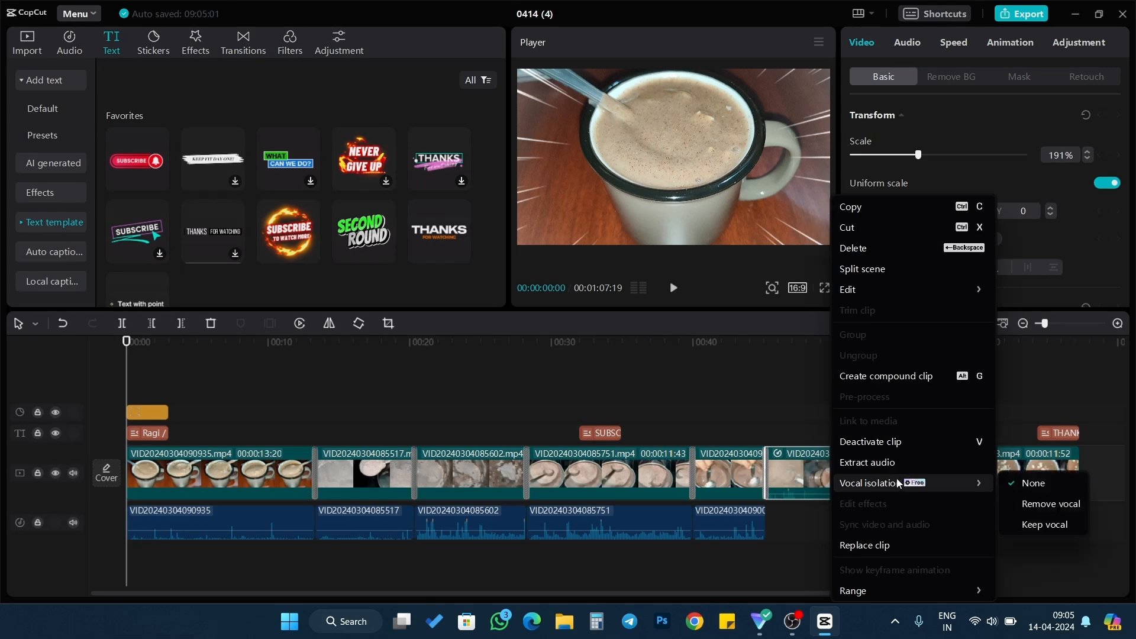
left_click(892, 464)
left_click(955, 475)
right_click(955, 475)
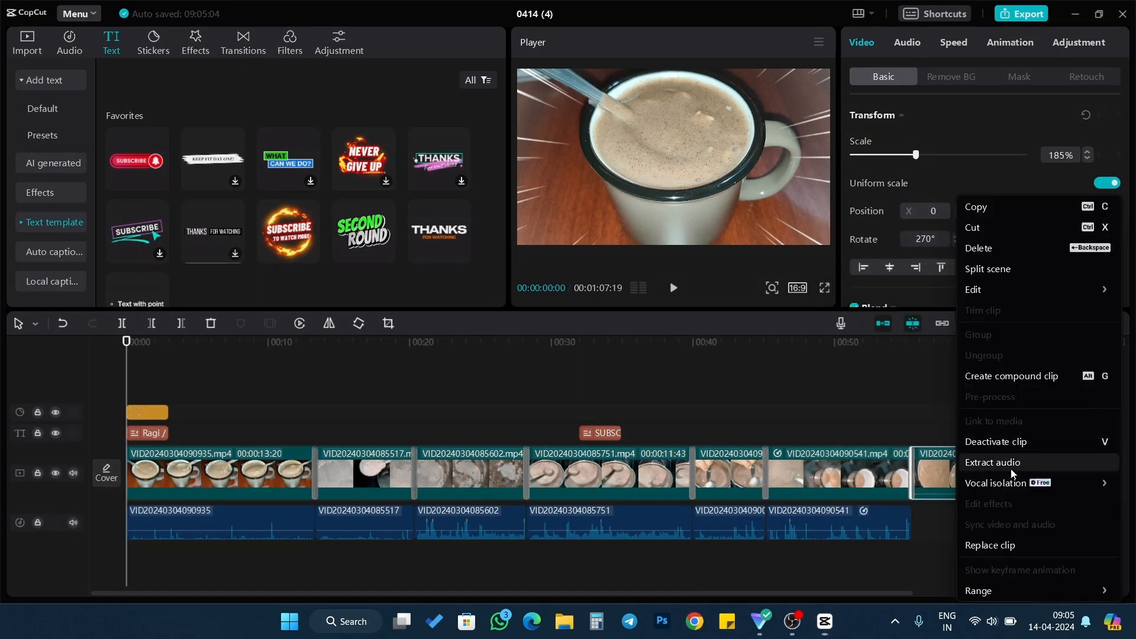
left_click(1011, 473)
left_click(1092, 509)
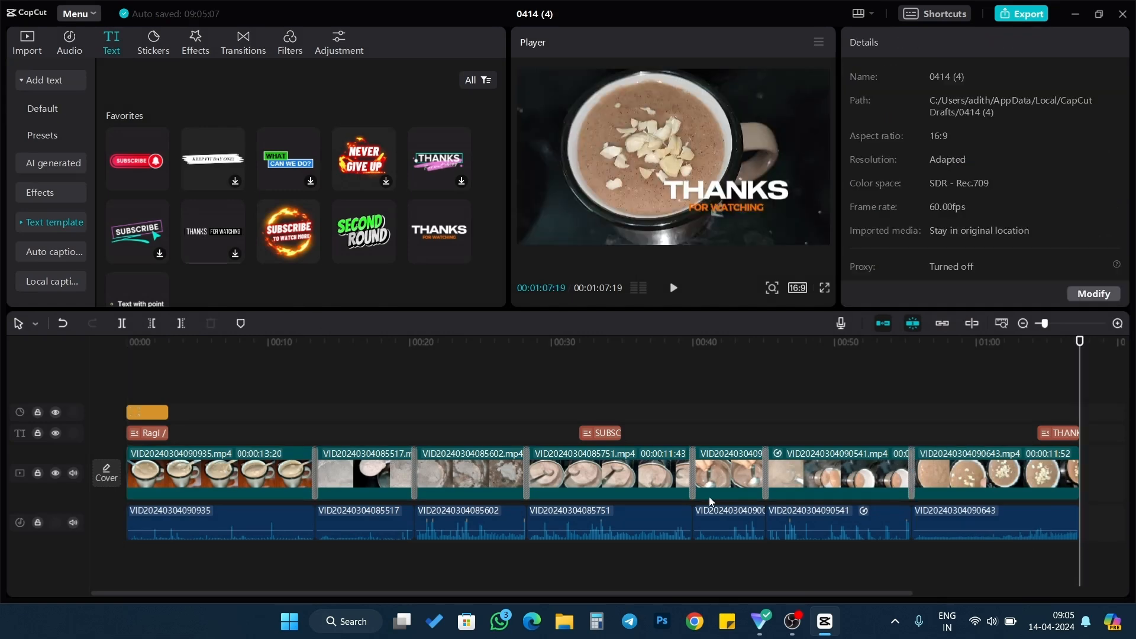
Step: Select all seven extracted audio clips and enable Enhance voice on them
left_click_drag(549, 570, 923, 529)
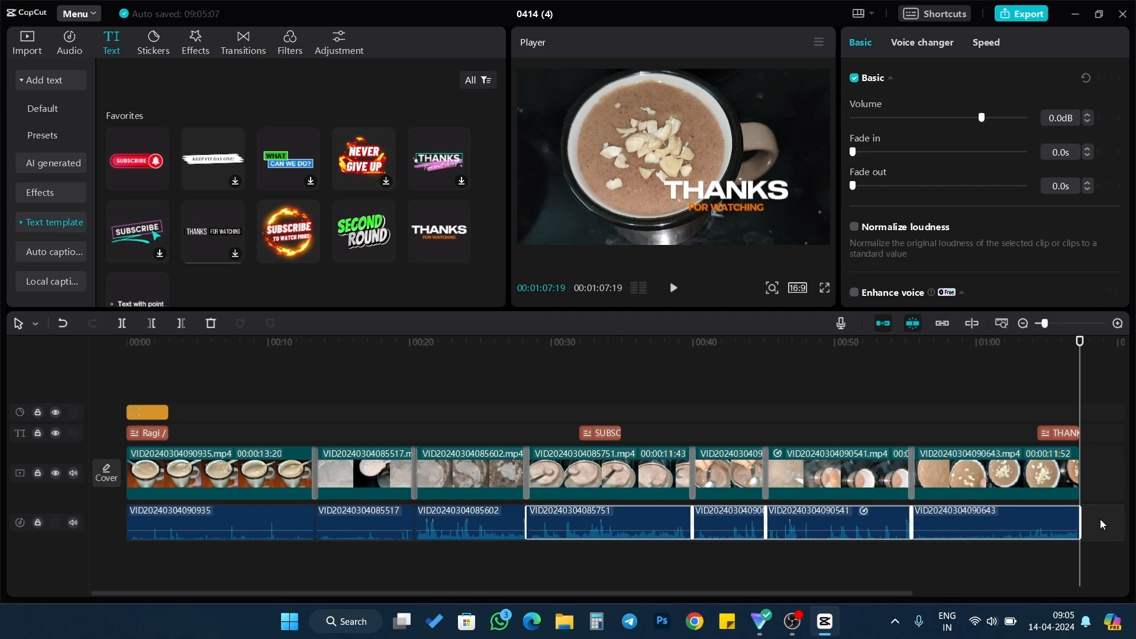
left_click(431, 567)
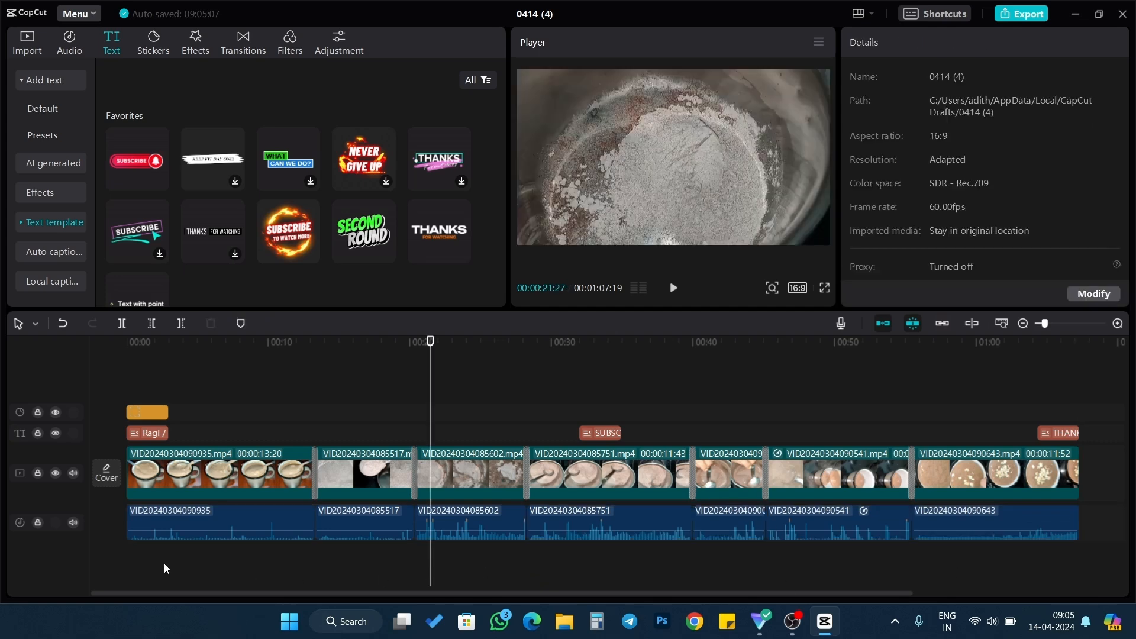
left_click_drag(353, 545, 1099, 524)
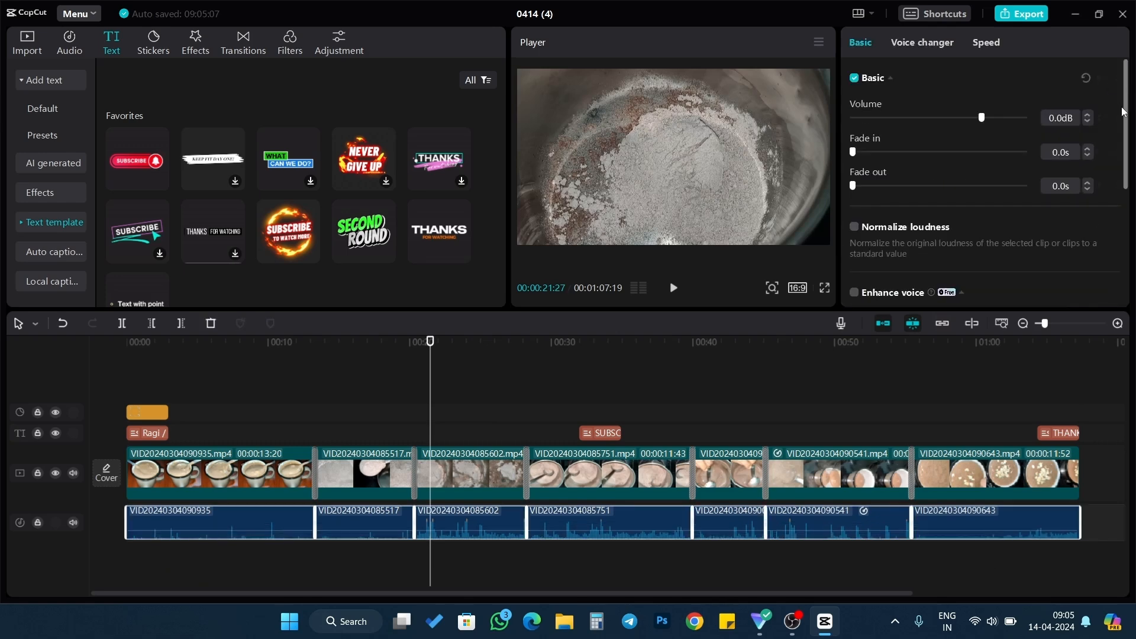
scroll(1126, 115, "down", 3)
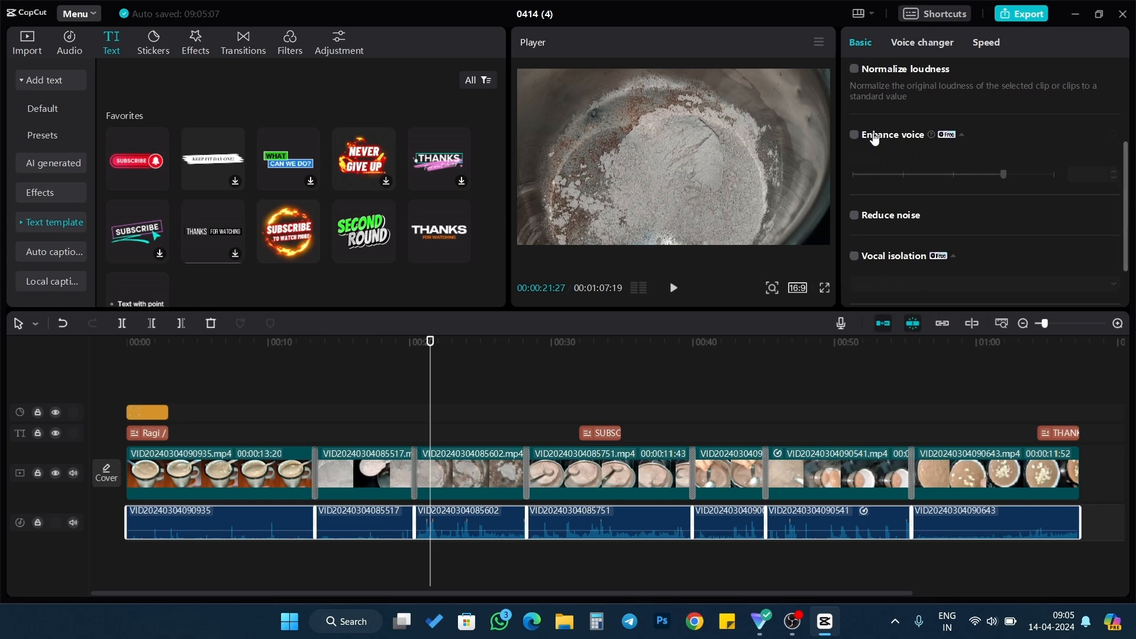
left_click(876, 136)
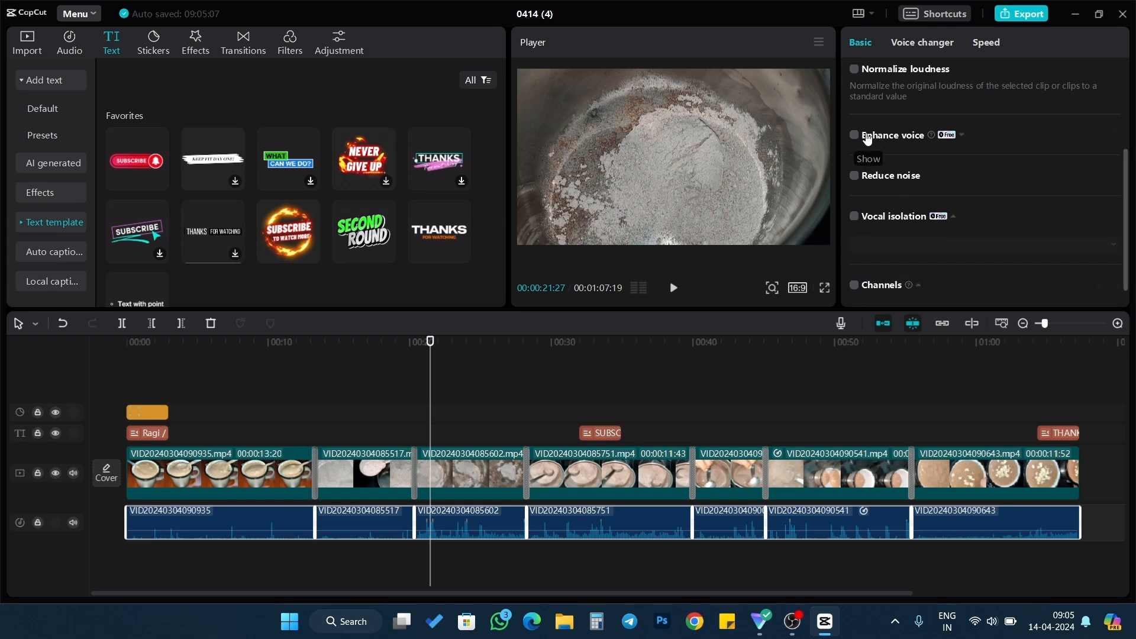
left_click(855, 136)
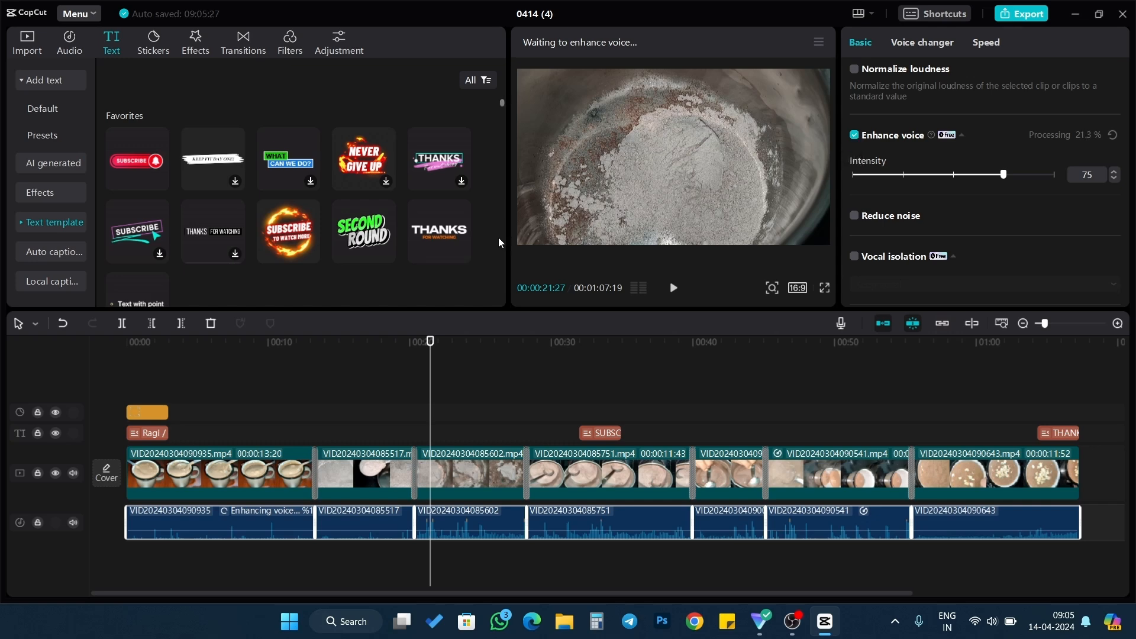
Step: Import the music file No Indication - TrackTribe from the YT 2024 folder on the DATA (D:) drive
left_click_drag(431, 348, 96, 367)
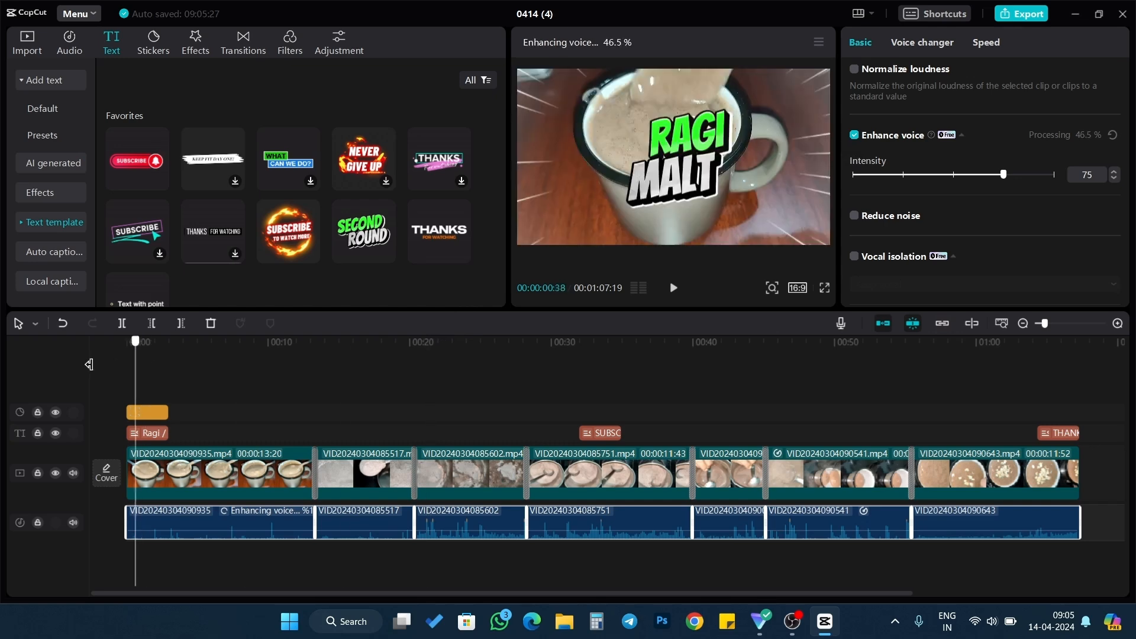
left_click(25, 50)
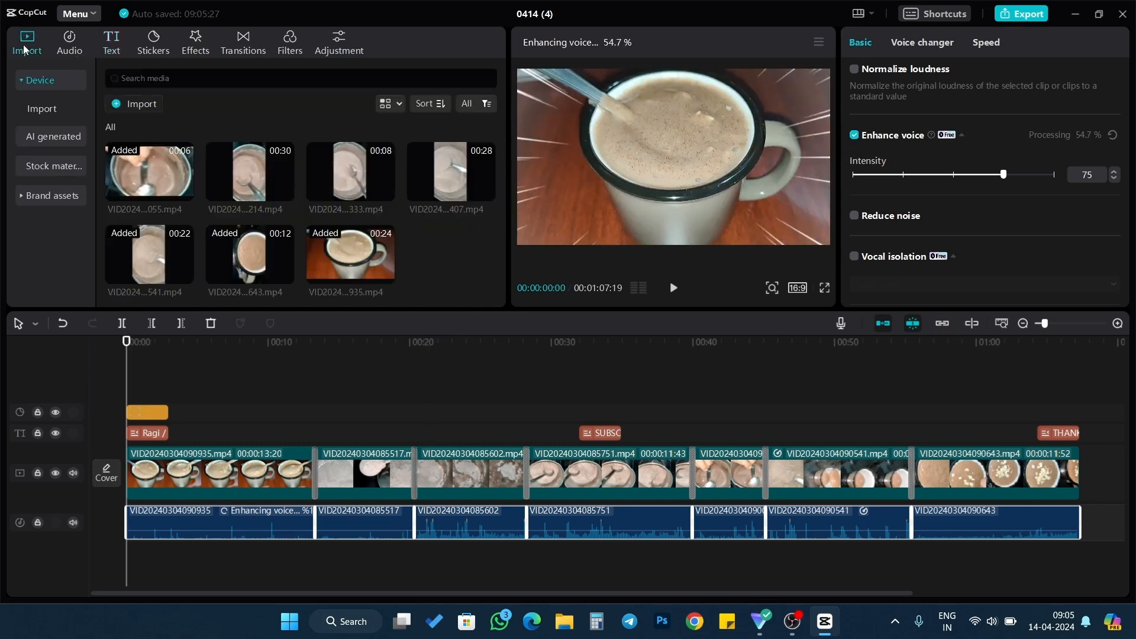
left_click(118, 110)
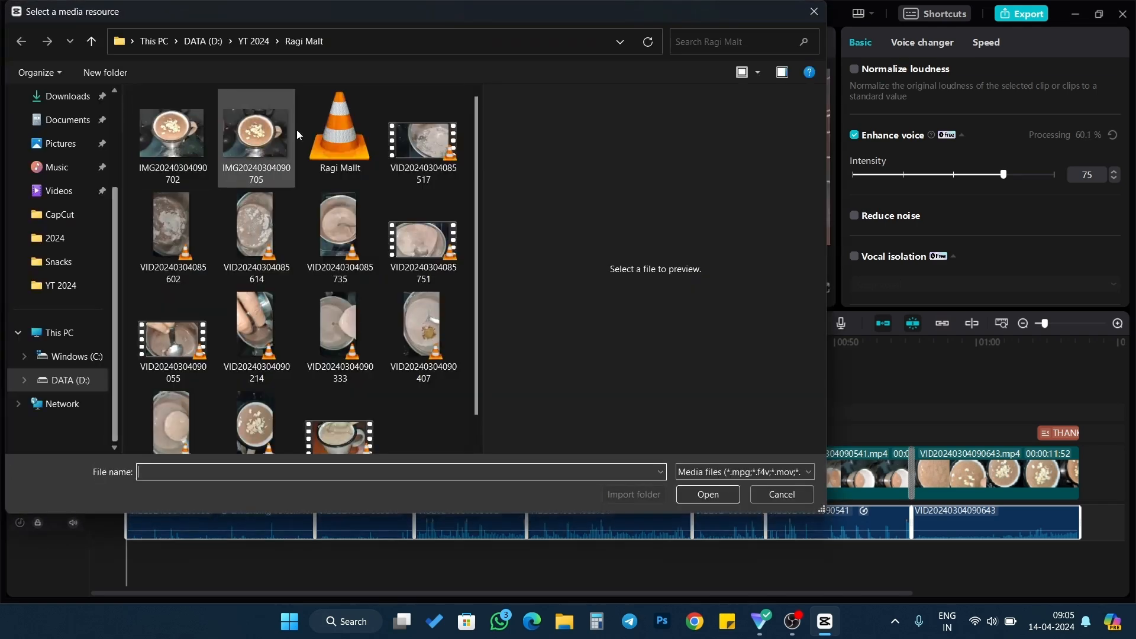
left_click(253, 51)
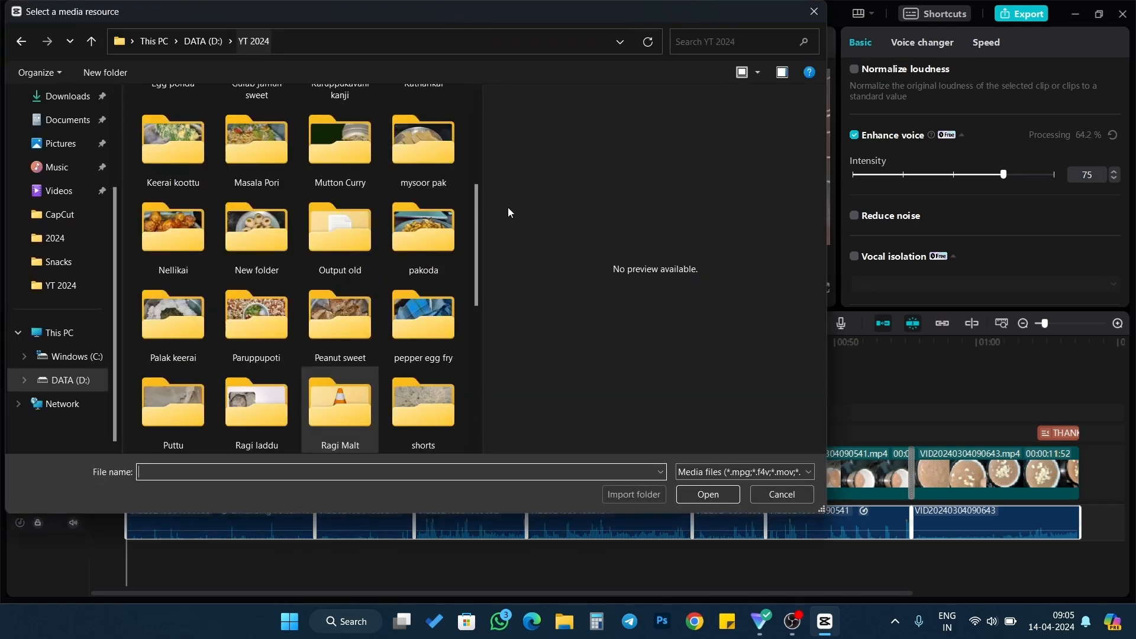
scroll(475, 268, "down", 1)
scroll(476, 269, "down", 5)
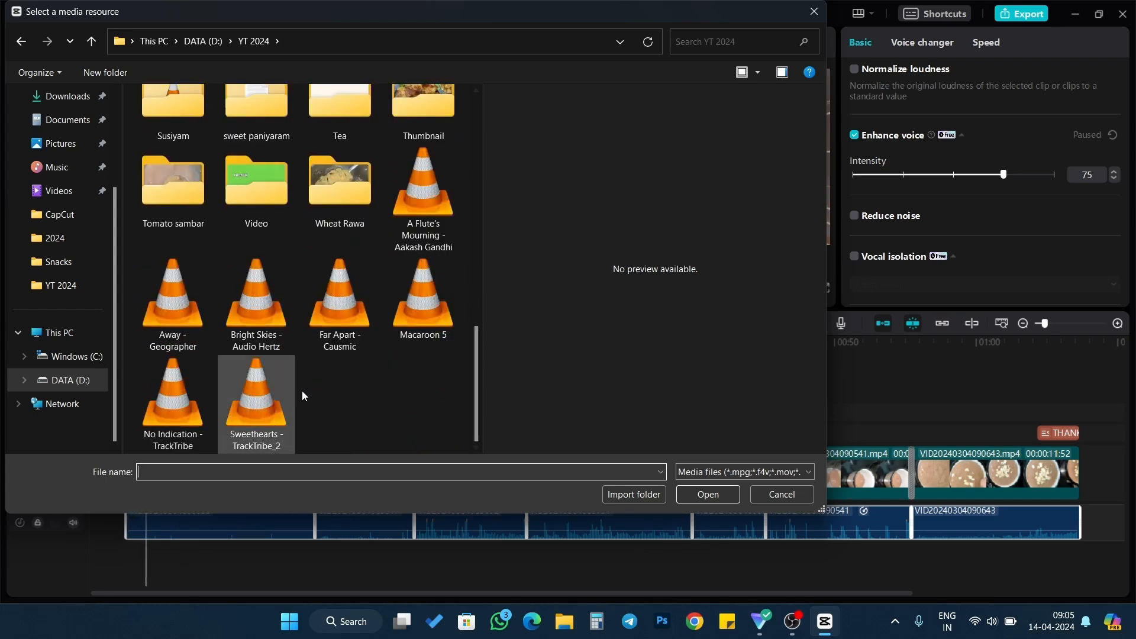
left_click(269, 407)
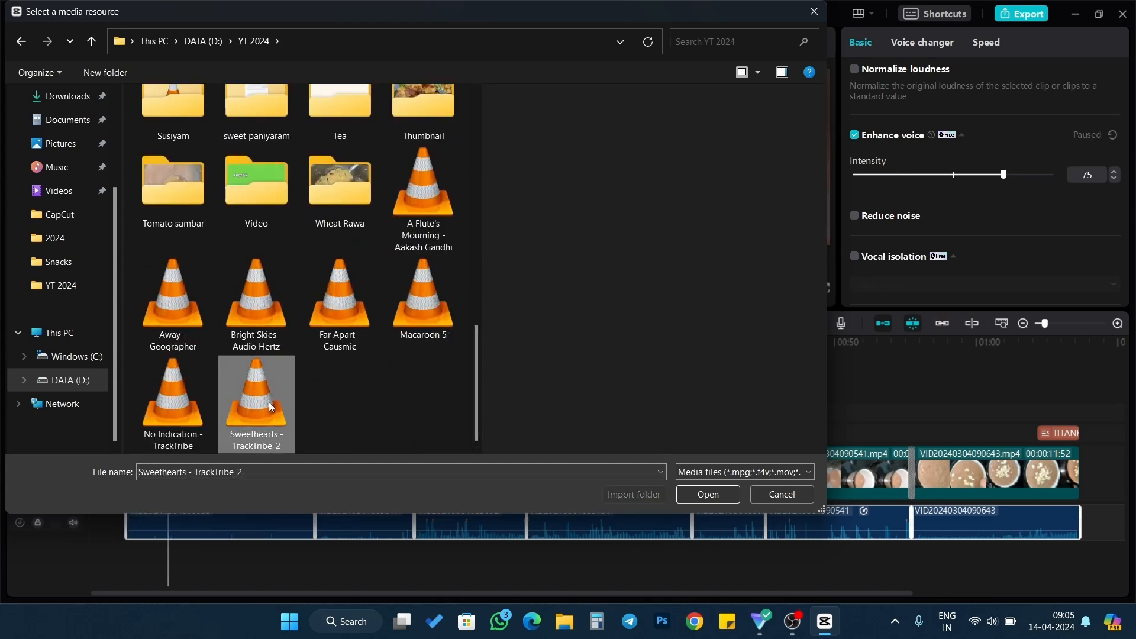
left_click(196, 418)
left_click(716, 495)
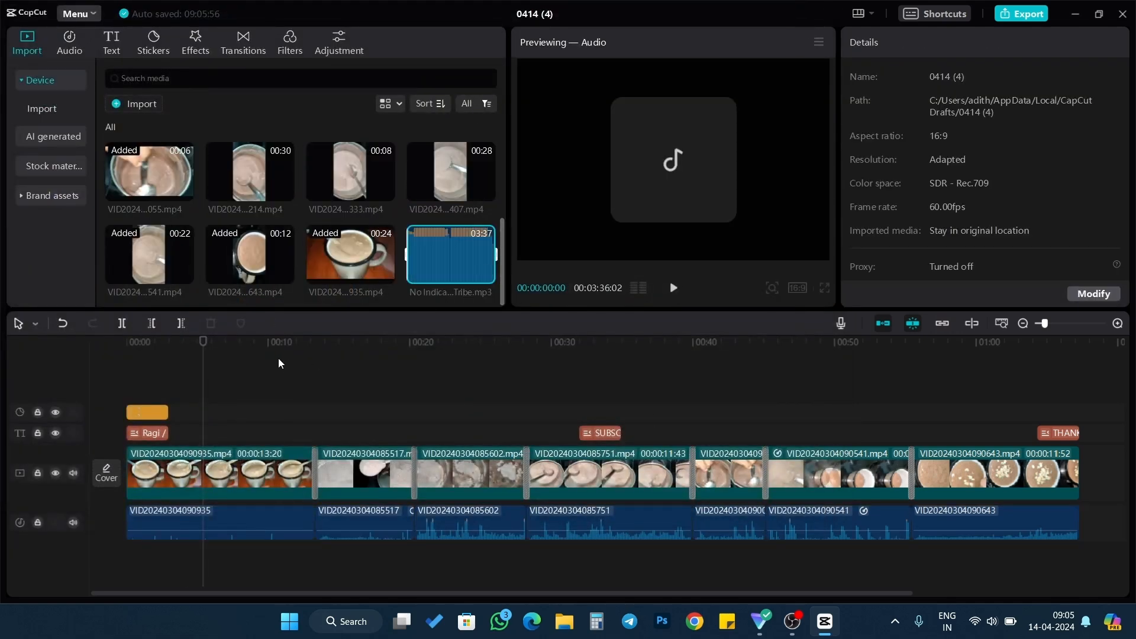
Step: Add the No Indication - TrackTribe music at 00:00:00:00 below the extracted audio and play it back
left_click_drag(201, 342, 58, 358)
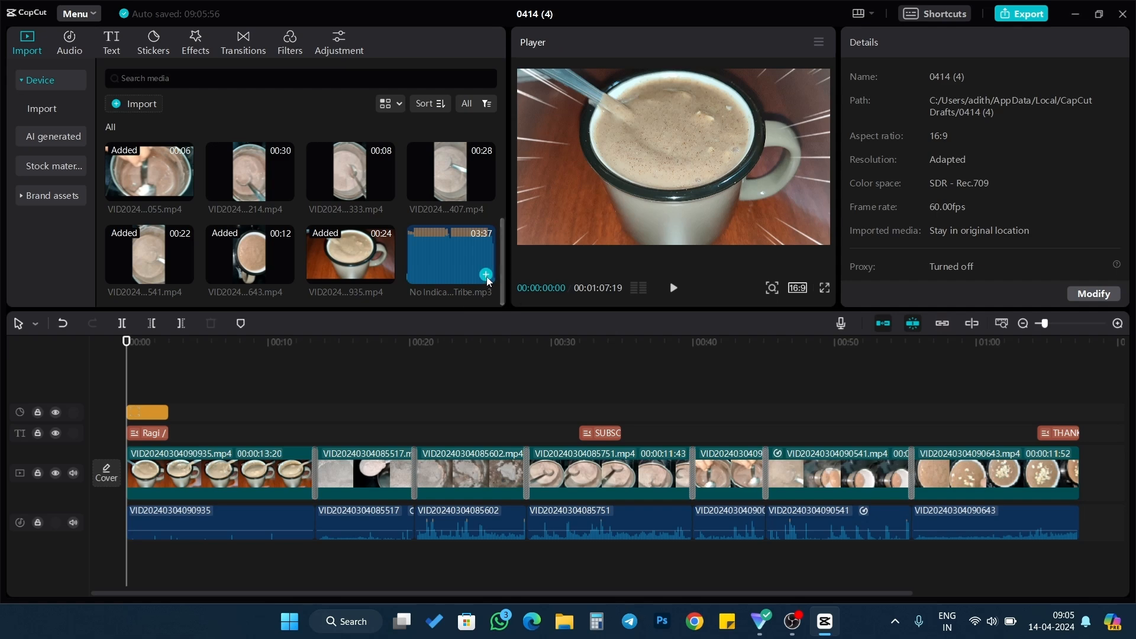
left_click(486, 274)
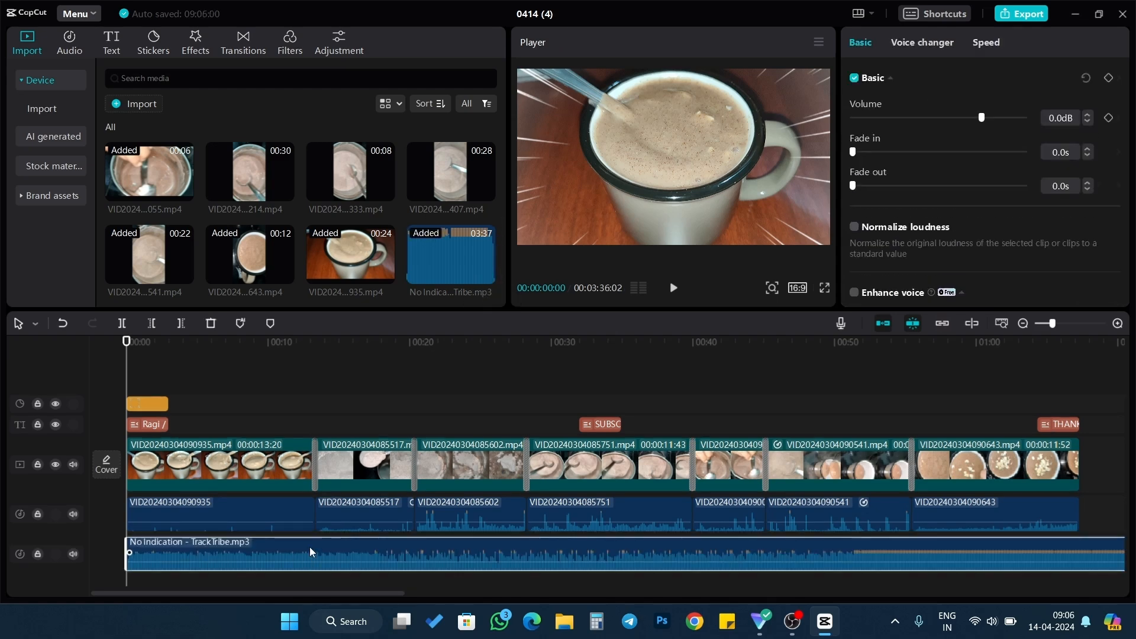
key("Down")
key("space")
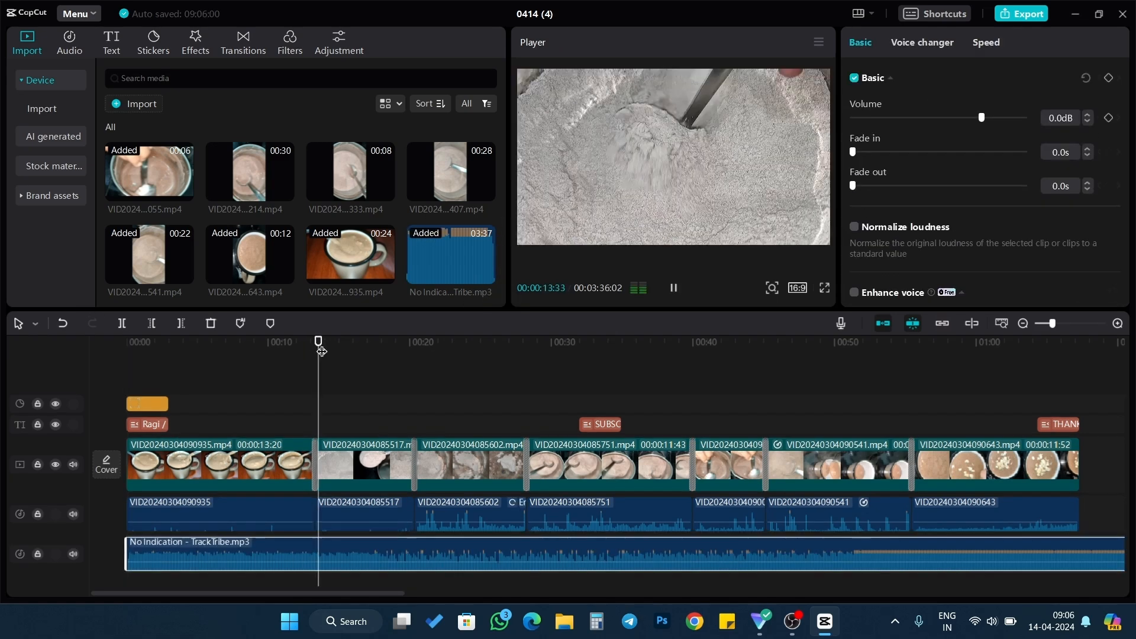
Step: Cut off the music track after 00:01:07:46 and trim its end to the last clip's end at 00:01:07:19
left_click_drag(320, 349, 494, 426)
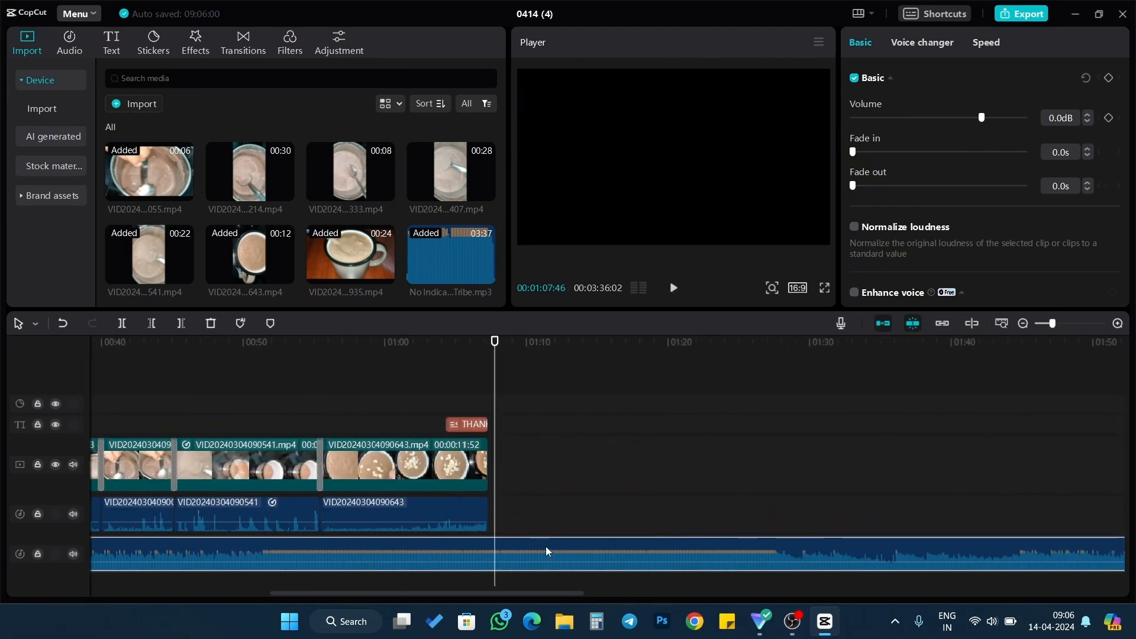
key("ctrl+b")
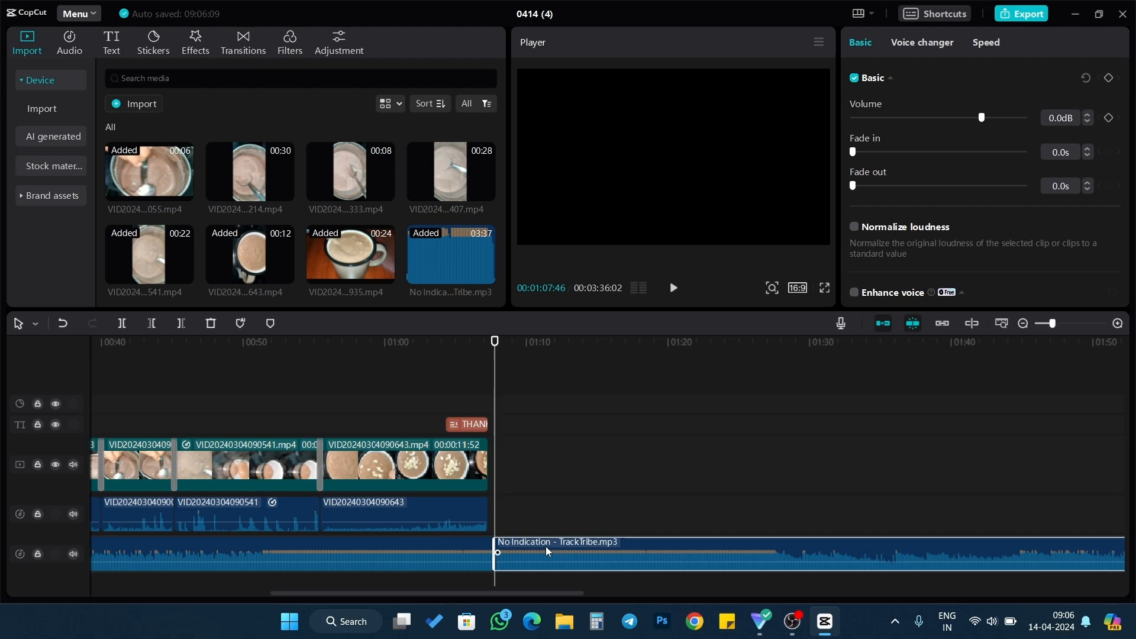
key("Delete")
left_click(809, 550)
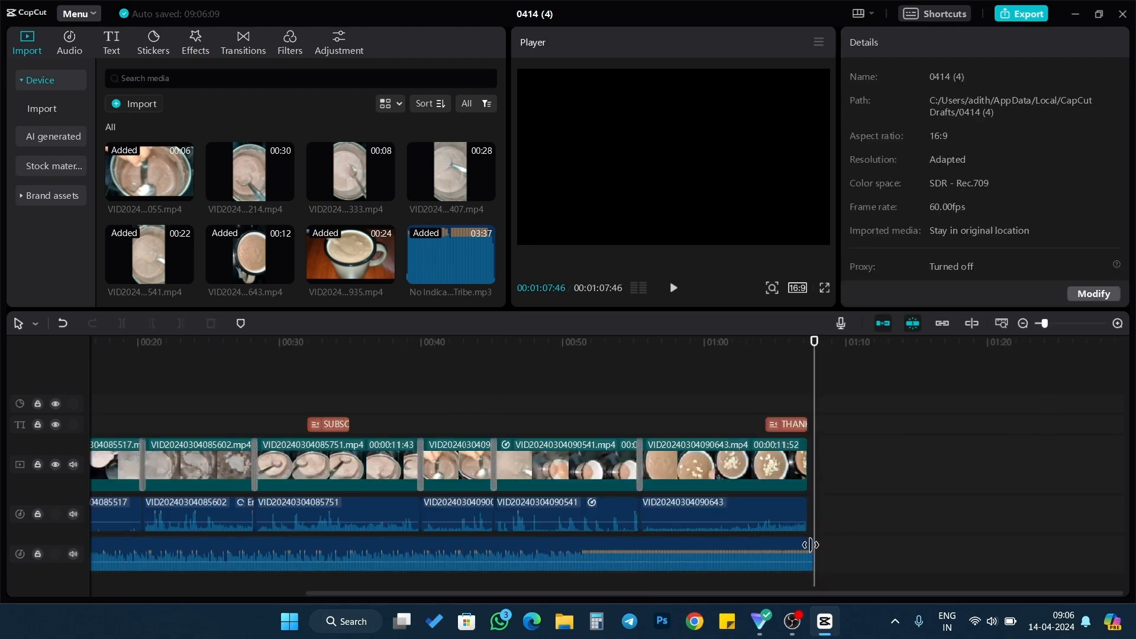
key("space")
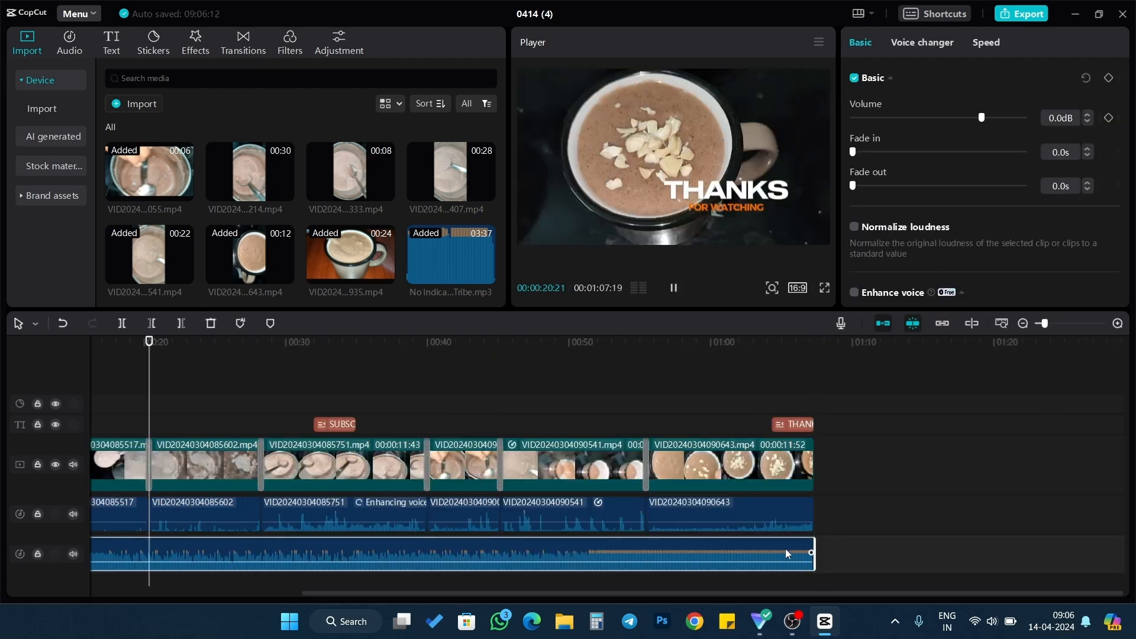
key("space")
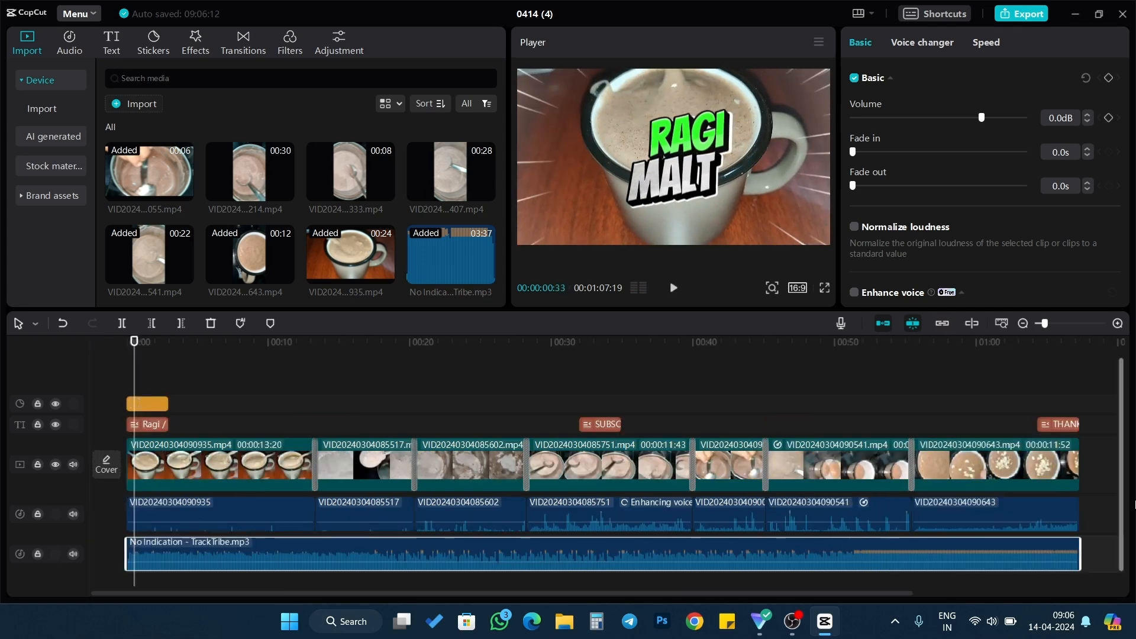
left_click(1056, 355)
left_click(1088, 364)
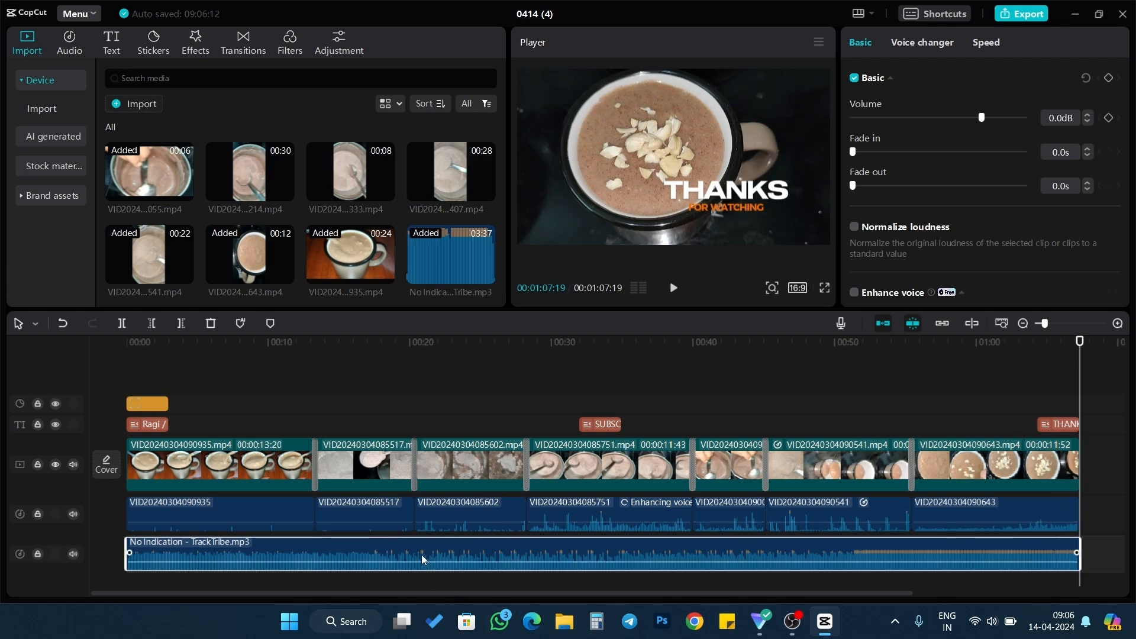
Step: Lower the music track's volume to -21.7 dB and play back the mix
key("space")
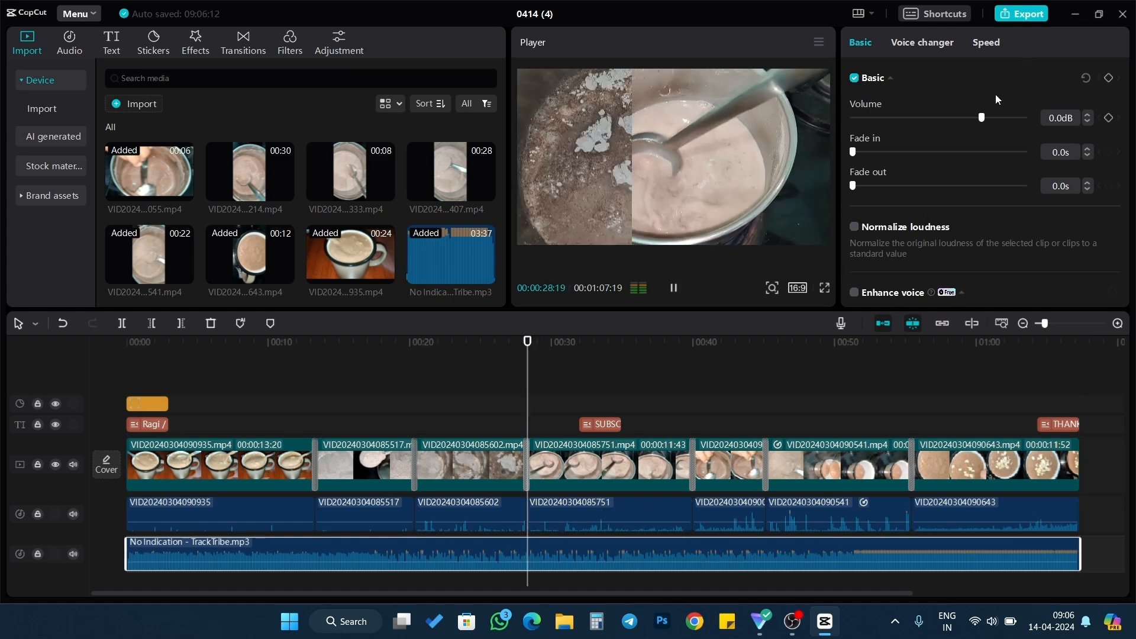
key("space")
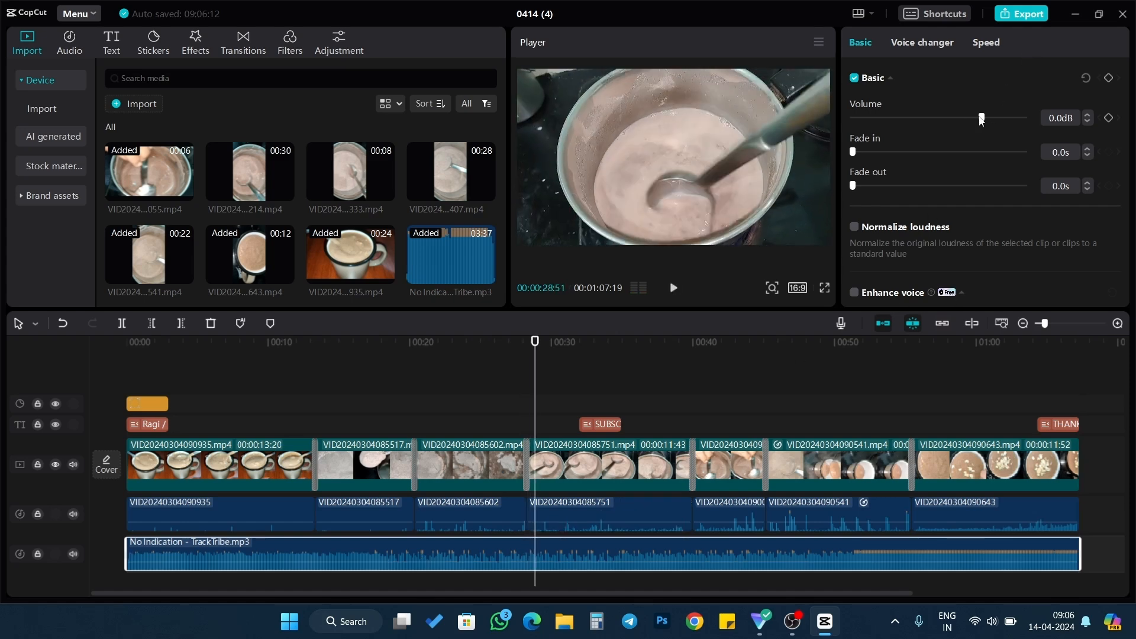
left_click_drag(977, 118, 932, 136)
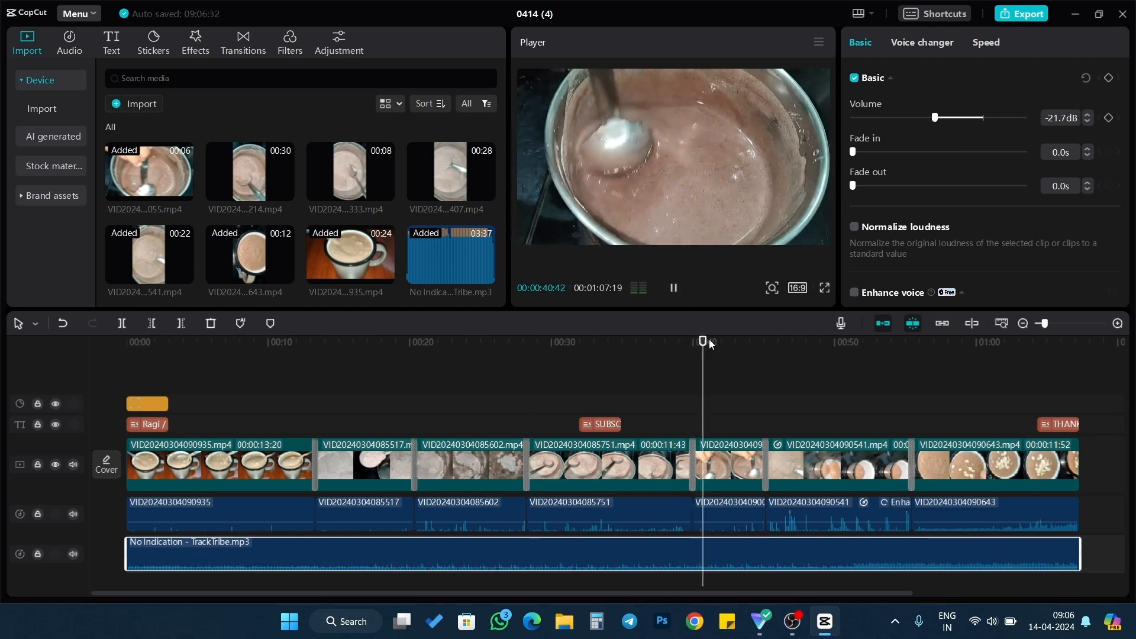
left_click(674, 290)
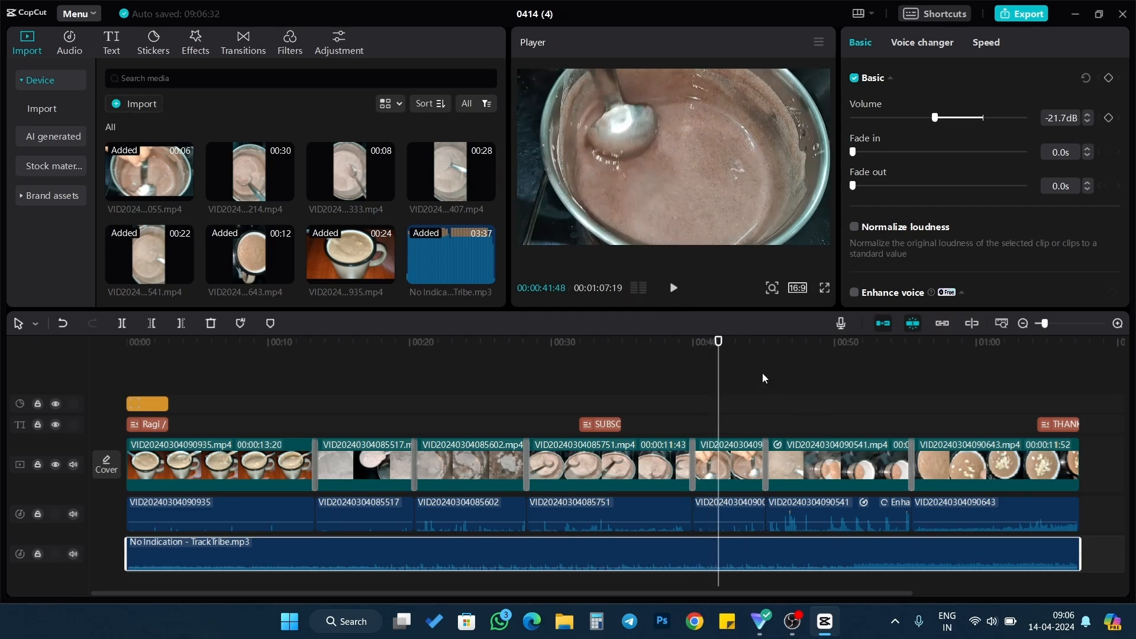
Step: Check the mix near the closing text and lower the music track's volume to -23.4 dB
left_click_drag(716, 342, 1044, 419)
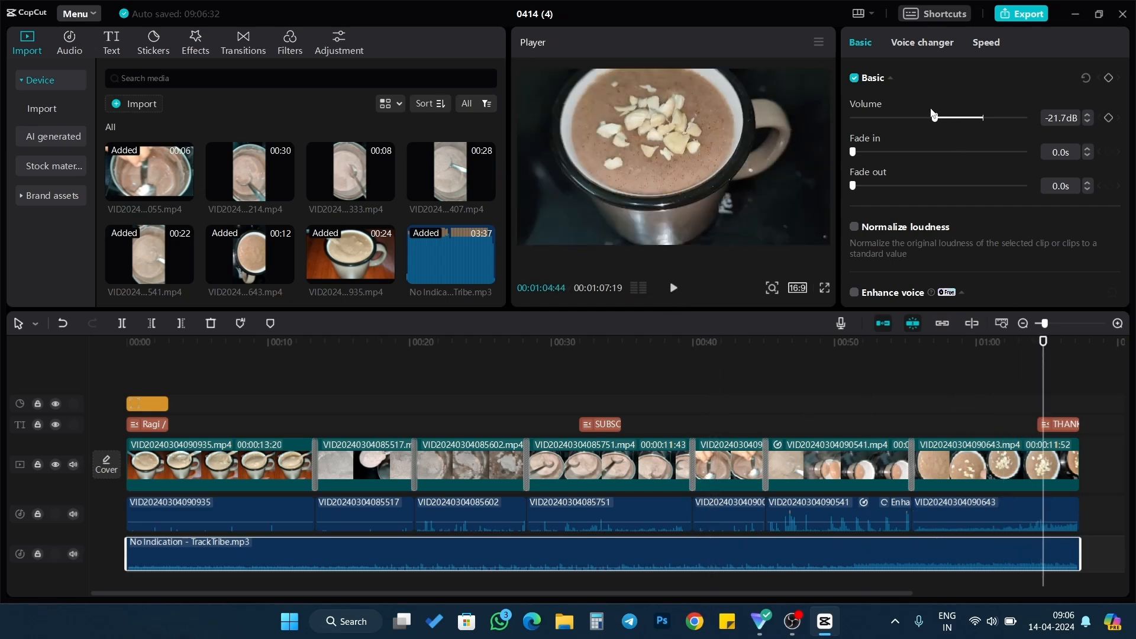
left_click_drag(935, 118, 932, 119)
left_click_drag(1045, 344, 62, 474)
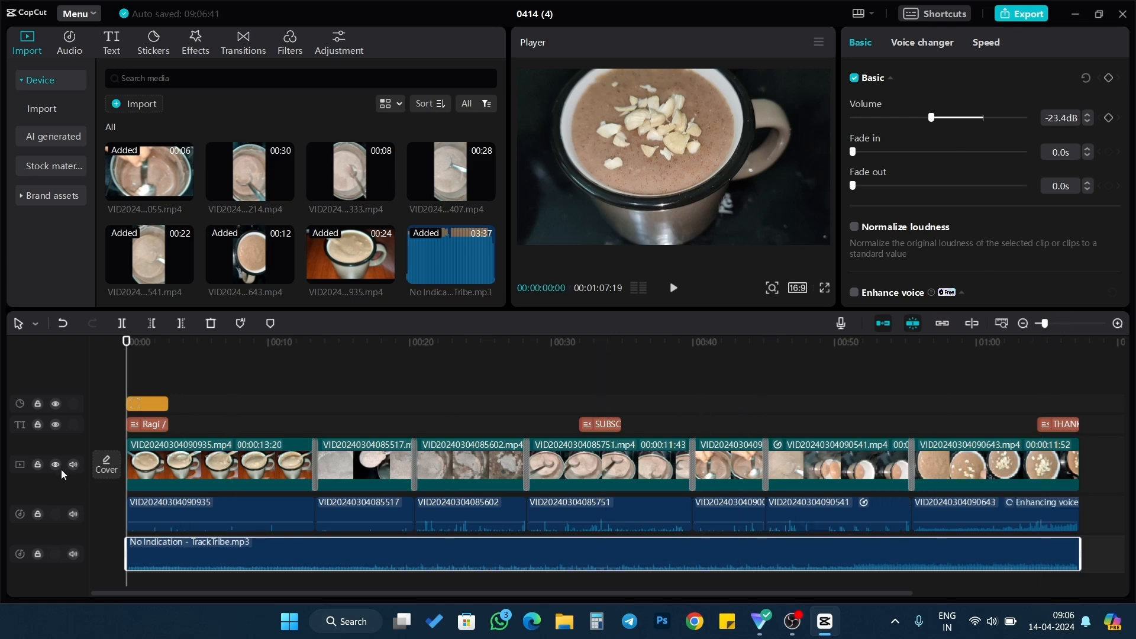
Step: Play back the opening clip and split the music track at 00:00:13:05, near the first clip's end
left_click_drag(126, 349, 167, 367)
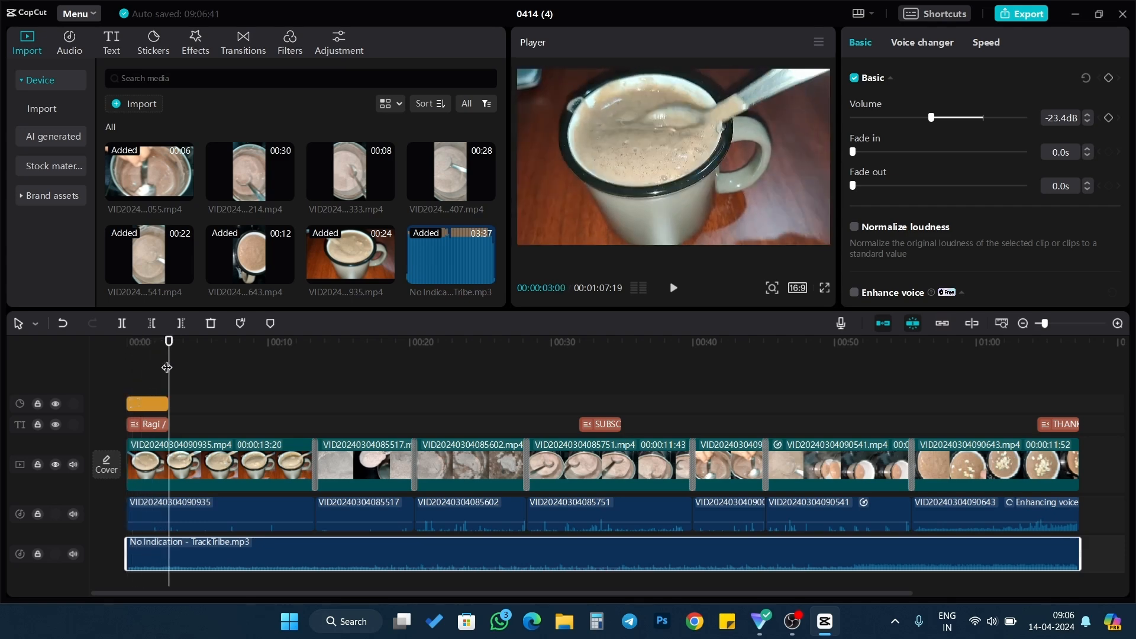
mouse_move(207, 547)
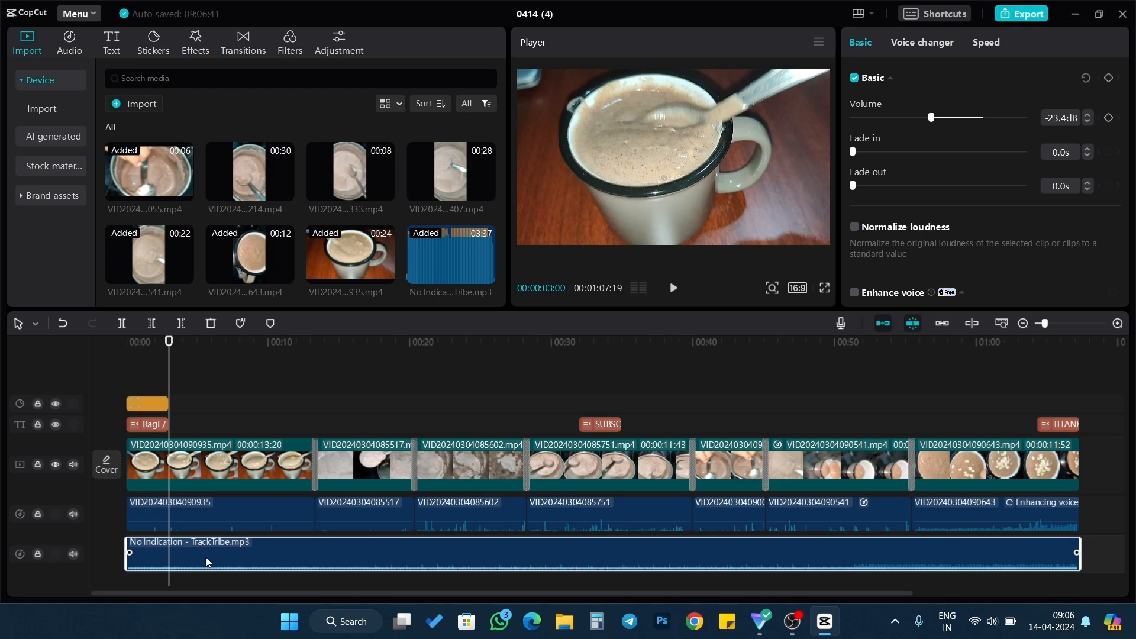
key("space")
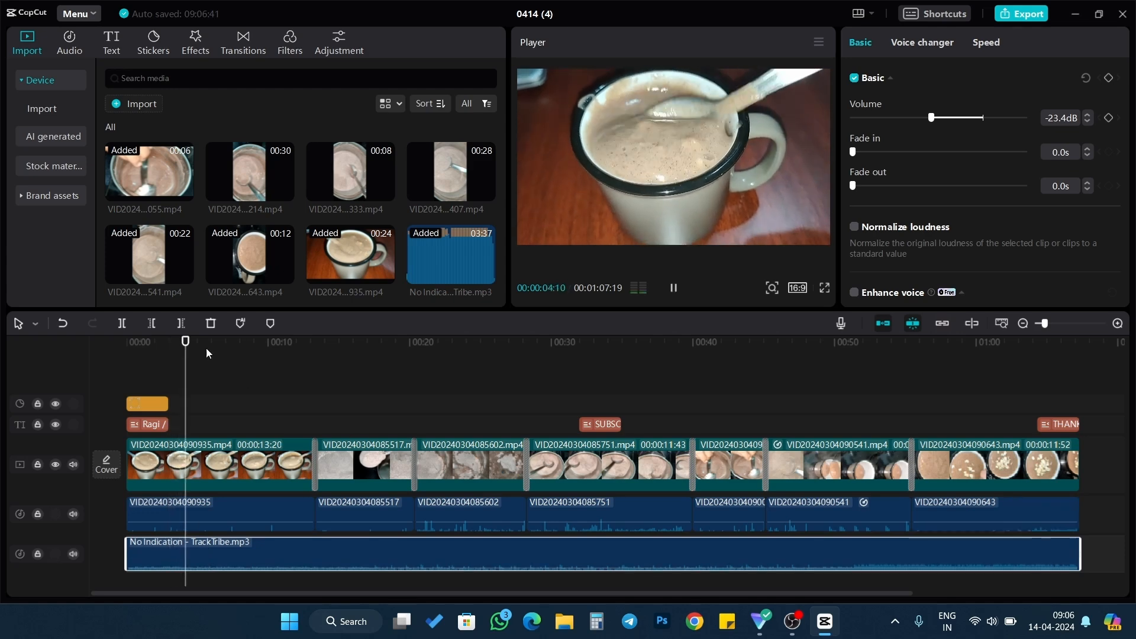
left_click(294, 382)
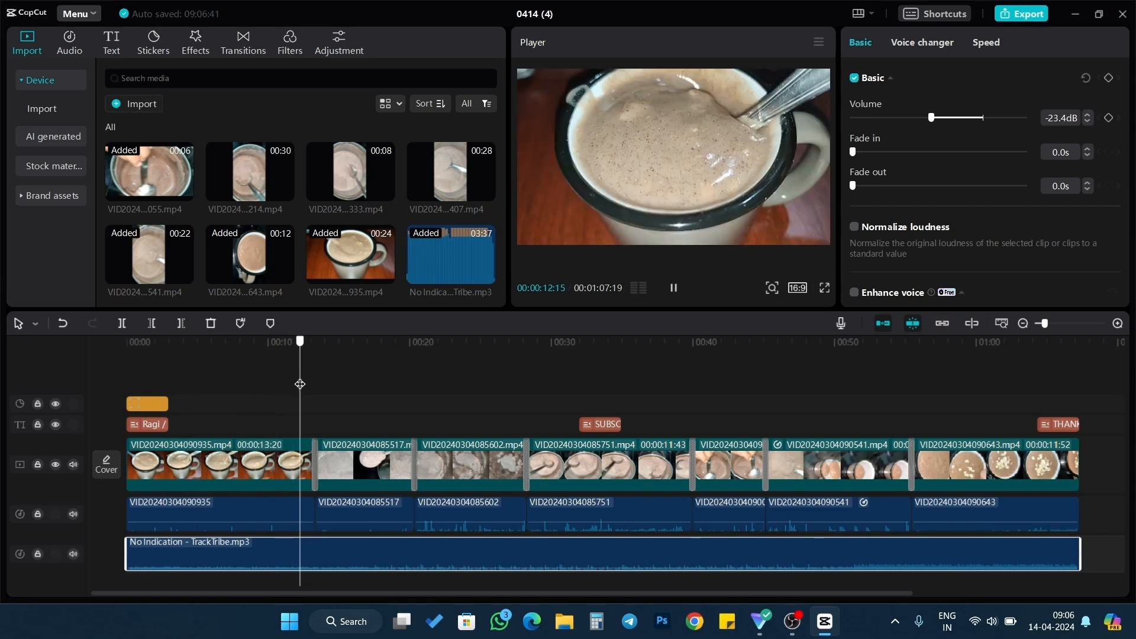
key("space")
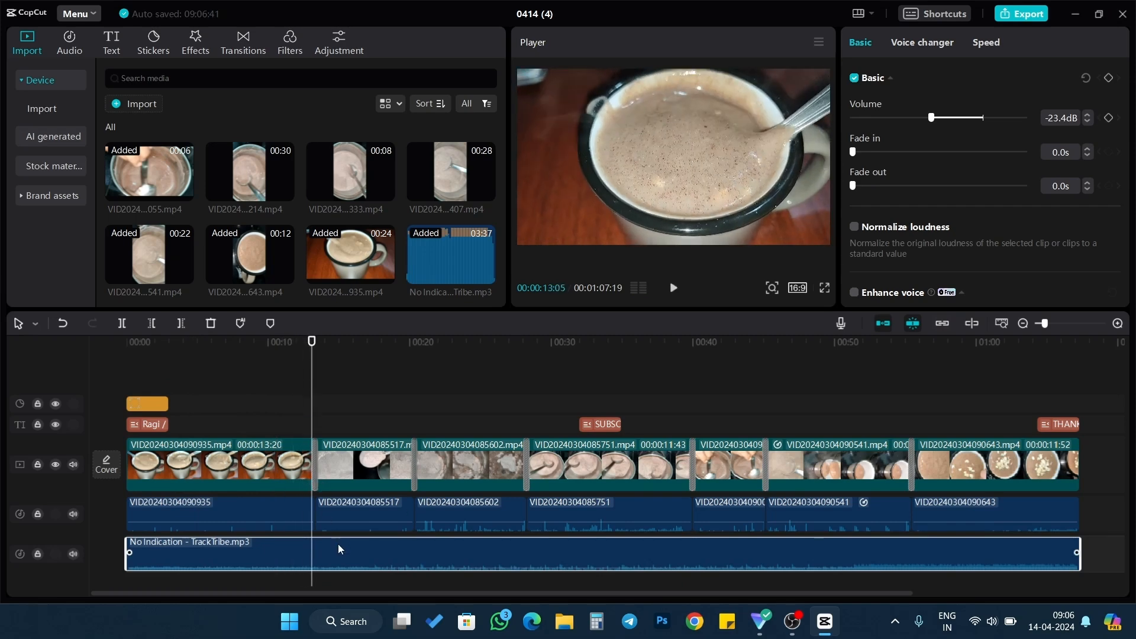
key("ctrl+b")
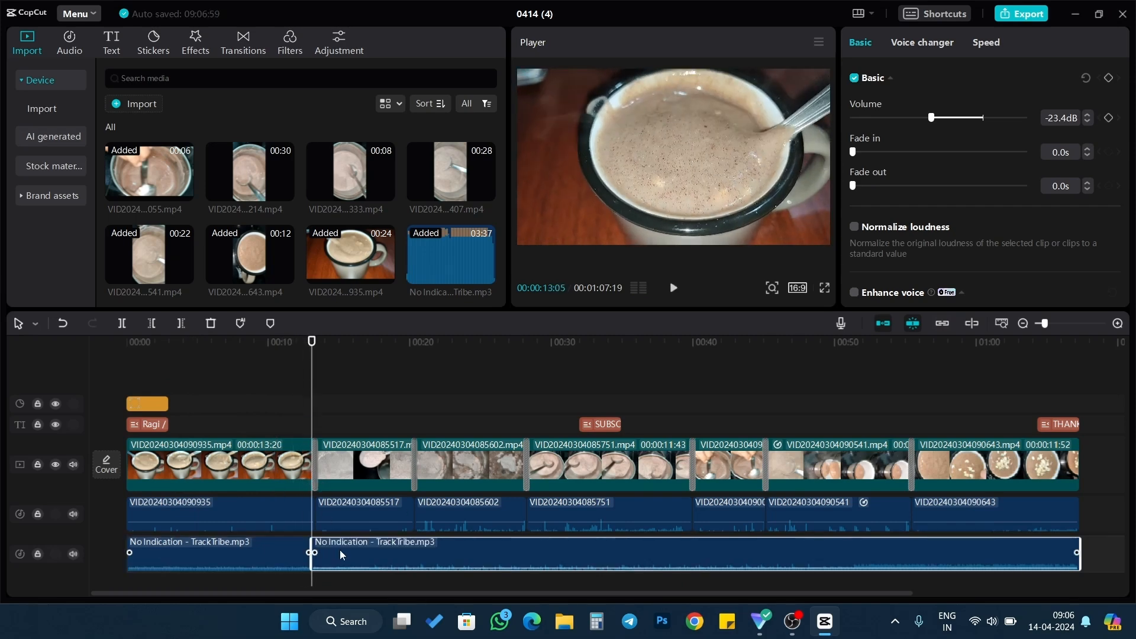
Step: Set the first music segment's volume to 0.0 dB and give it an 8.1 s fade-out
left_click(257, 545)
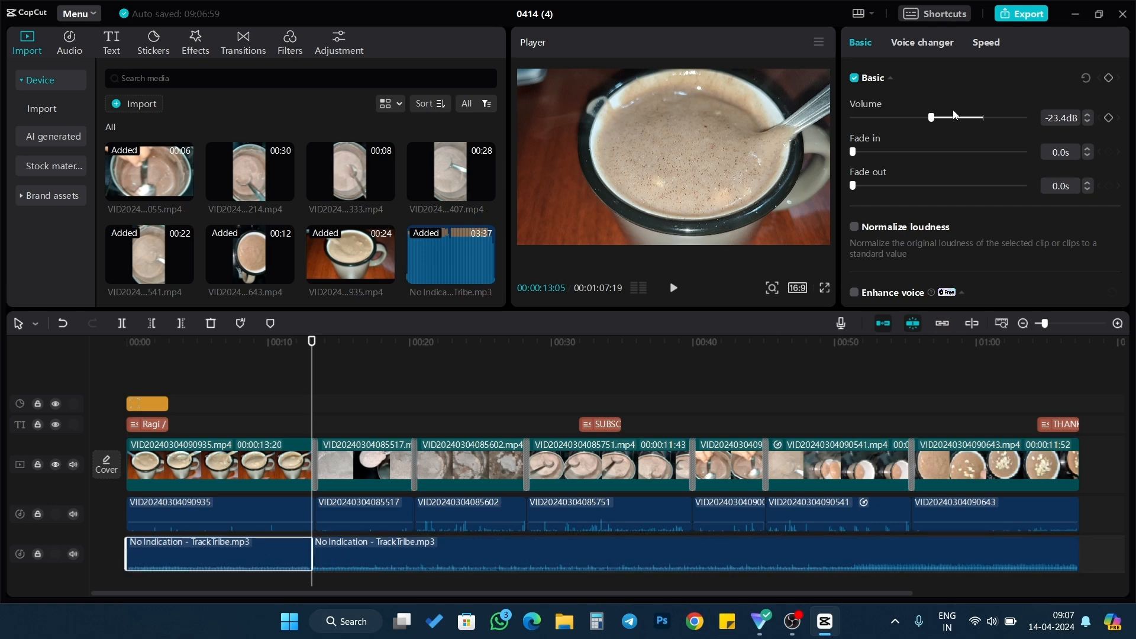
left_click_drag(928, 119, 980, 120)
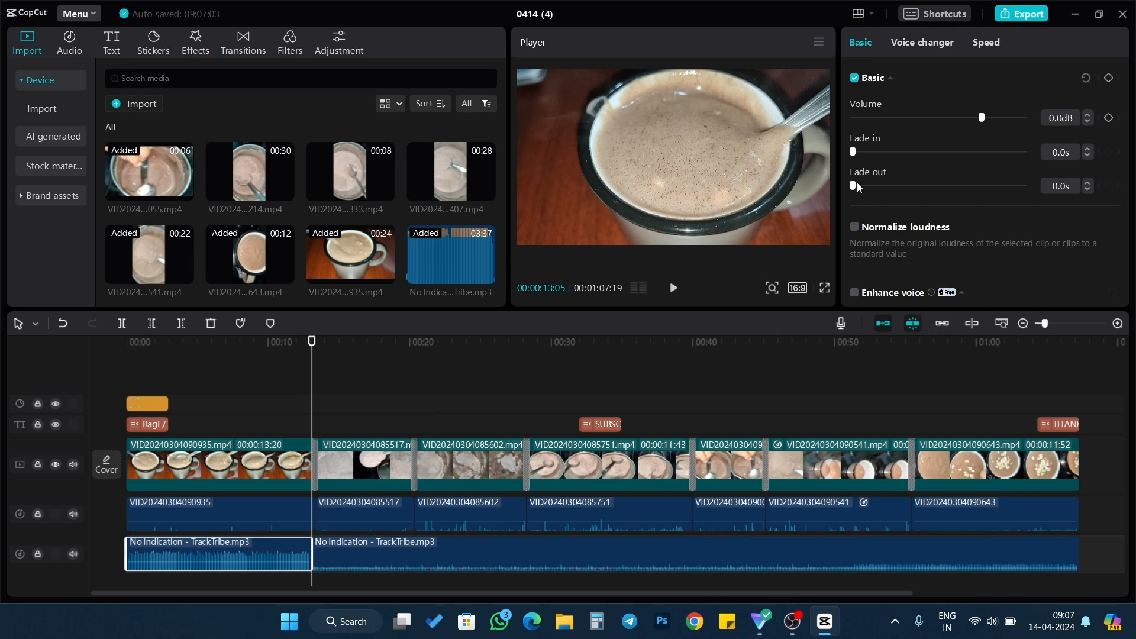
left_click_drag(854, 186, 998, 195)
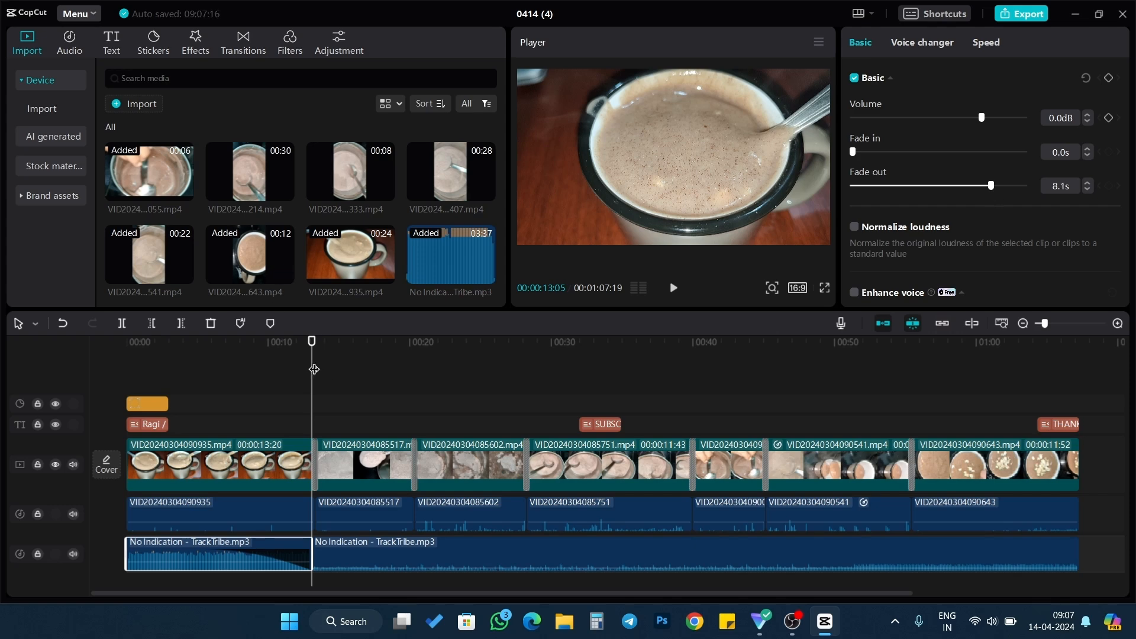
Step: Play back the video from the start past the music split to check the fade-out, and return to 00:00:00:00
left_click_drag(312, 341, 74, 339)
key("space")
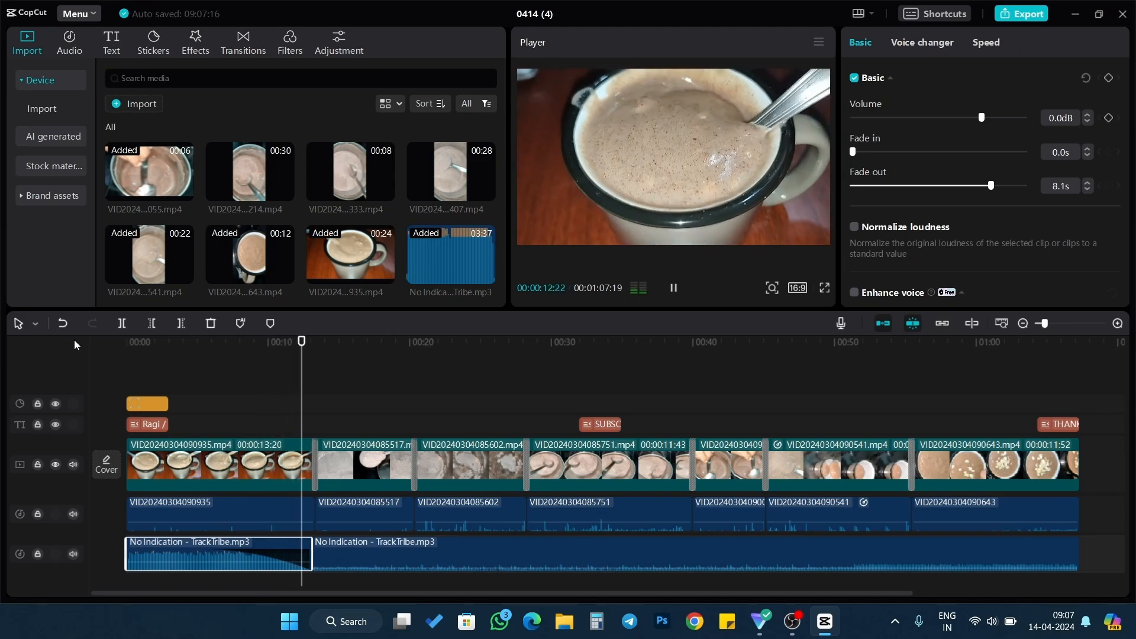
key("space")
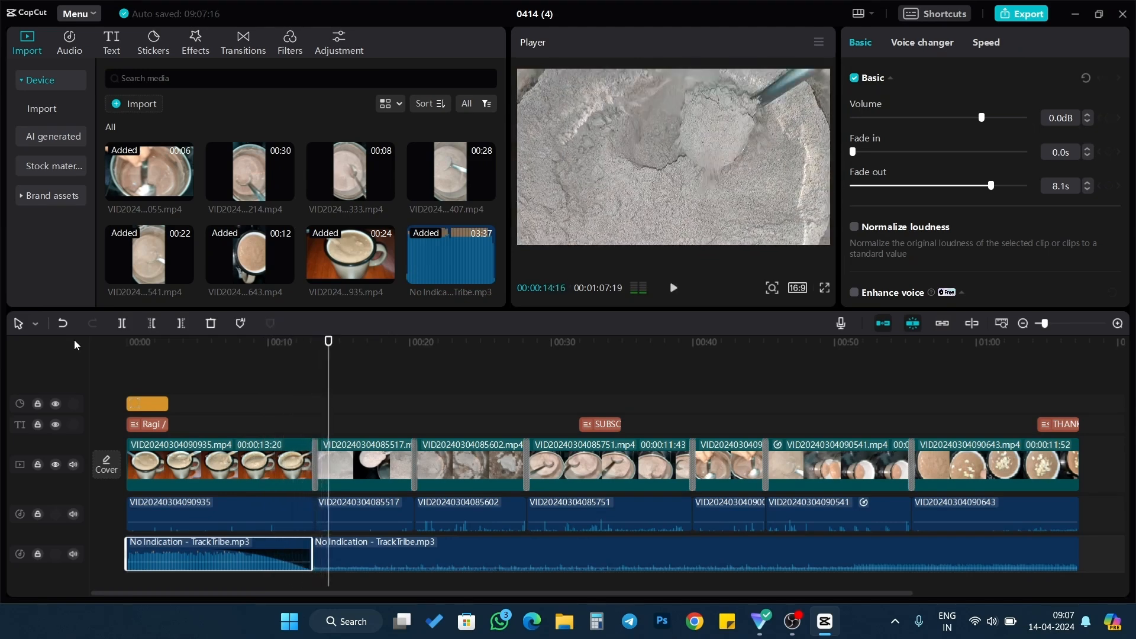
left_click_drag(329, 352, 126, 349)
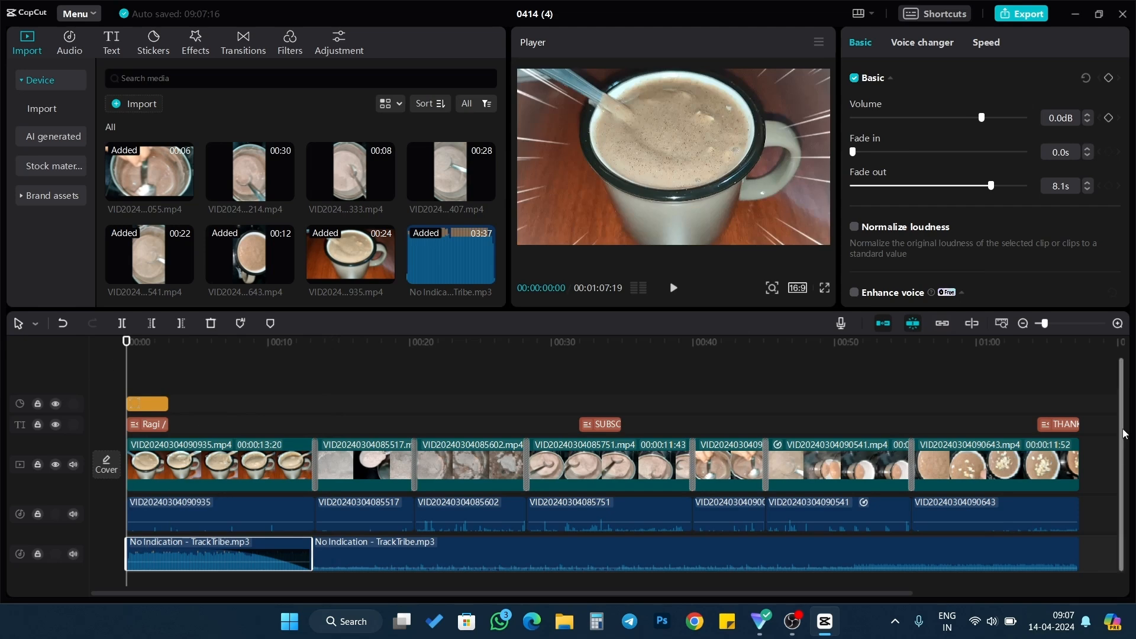
left_click(292, 41)
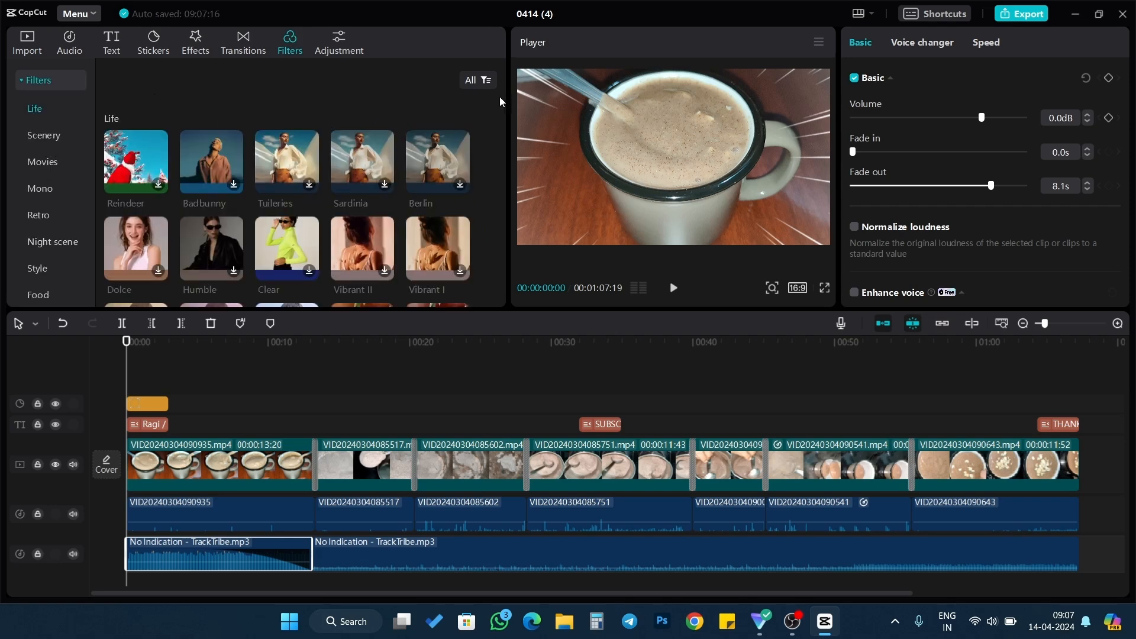
left_click(53, 138)
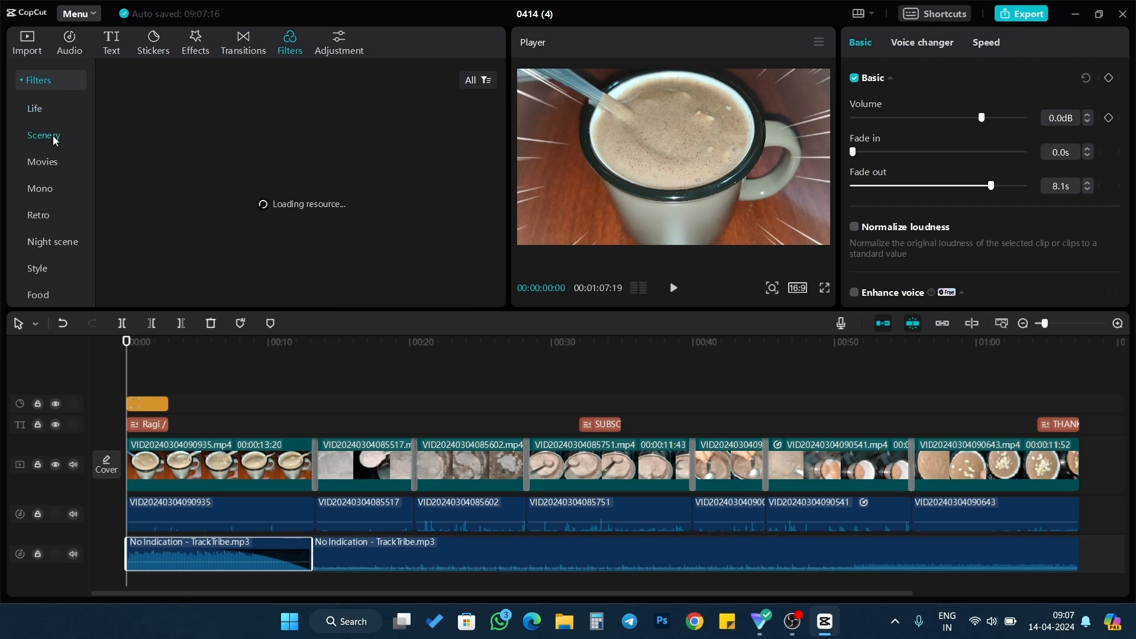
left_click(66, 164)
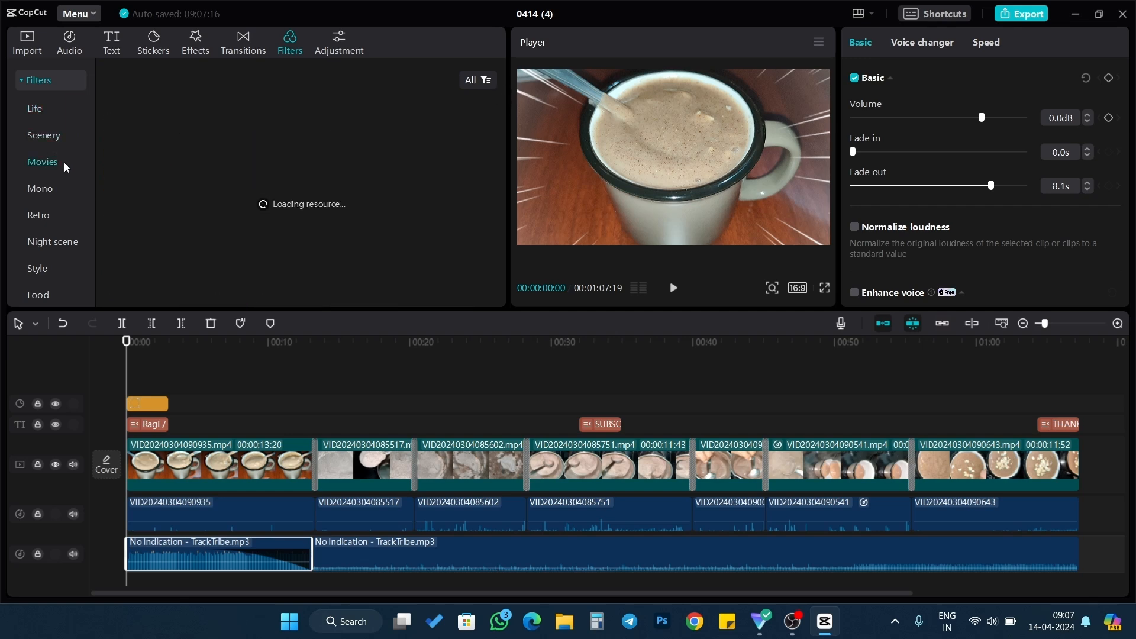
Step: Add the Titanium_For Food_5.cube LUT at 00:00:00:00 and extend its adjustment layer to the last clip's end
left_click(342, 41)
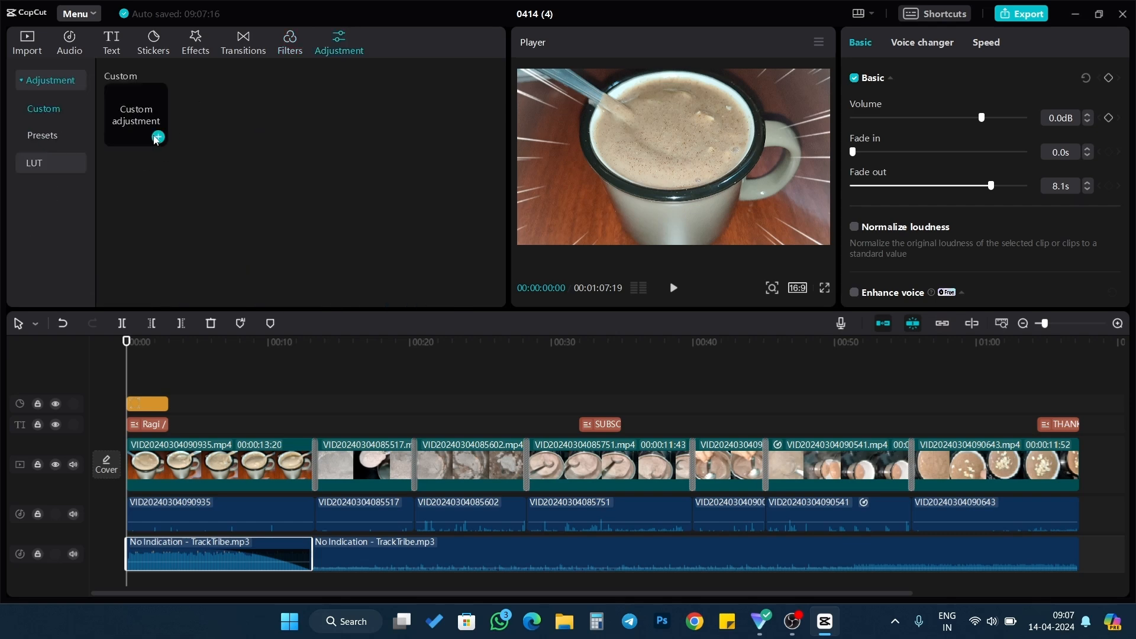
left_click(51, 168)
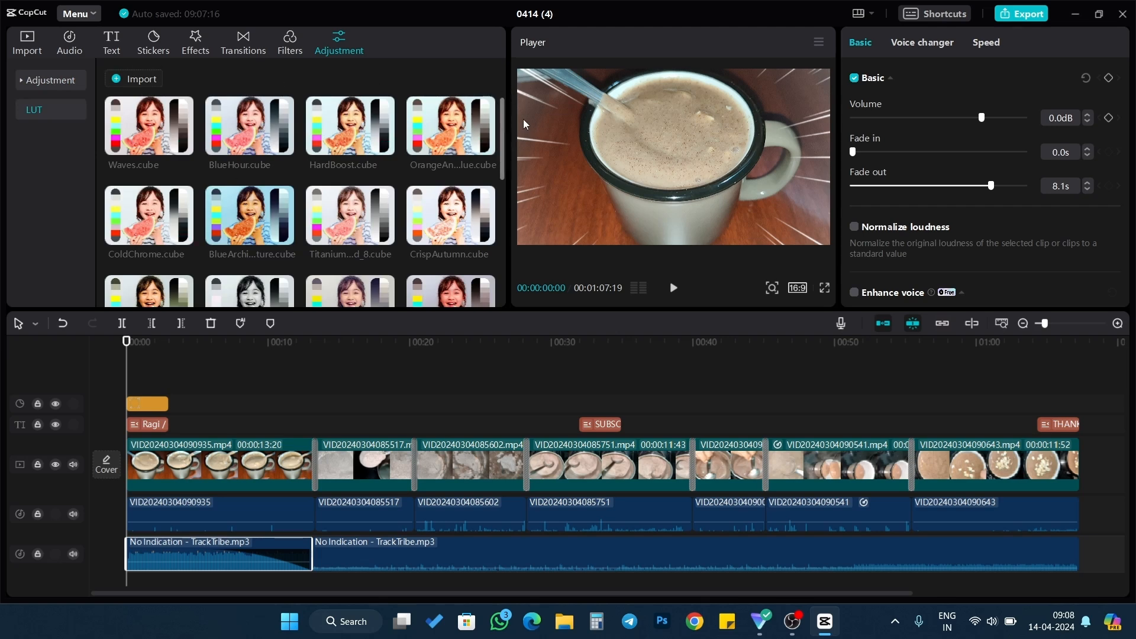
left_click_drag(506, 126, 521, 261)
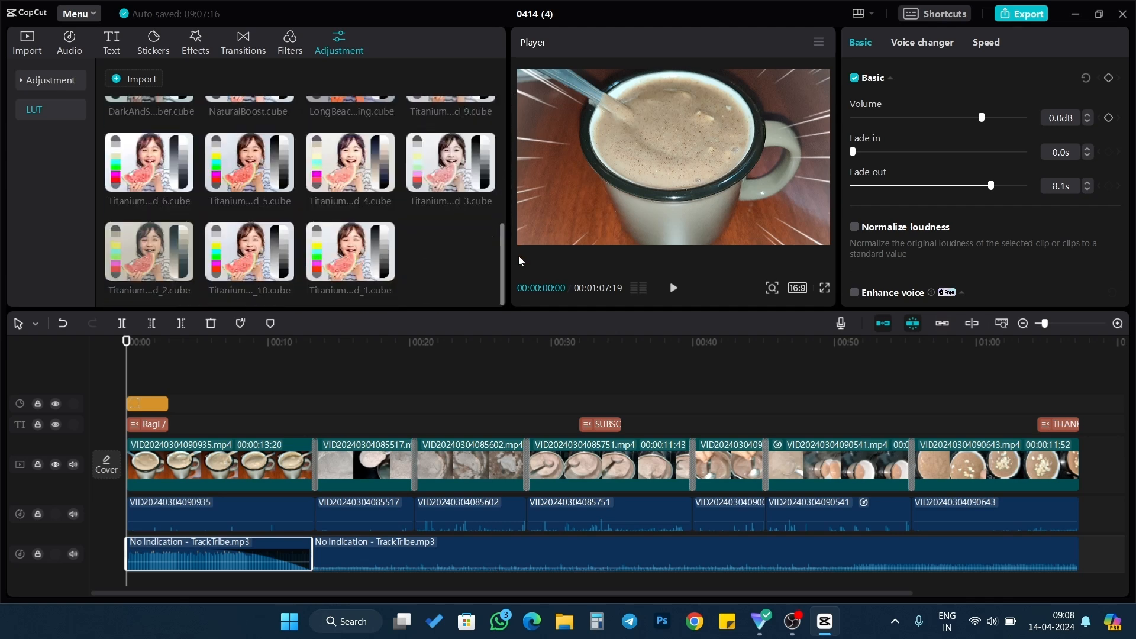
left_click(286, 183)
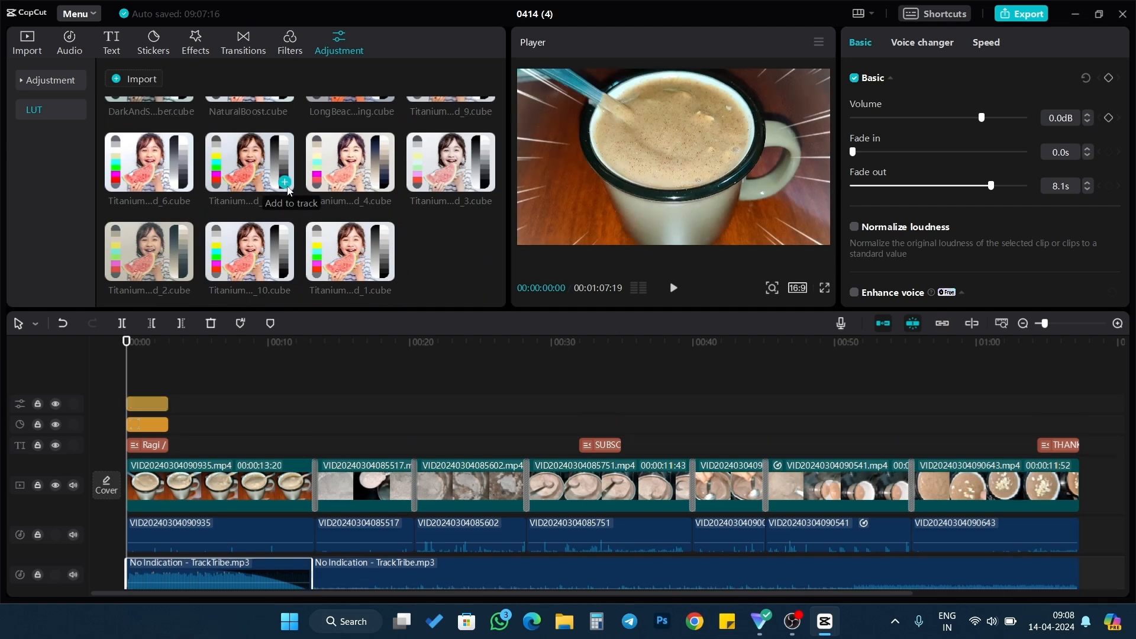
left_click_drag(171, 404, 1081, 428)
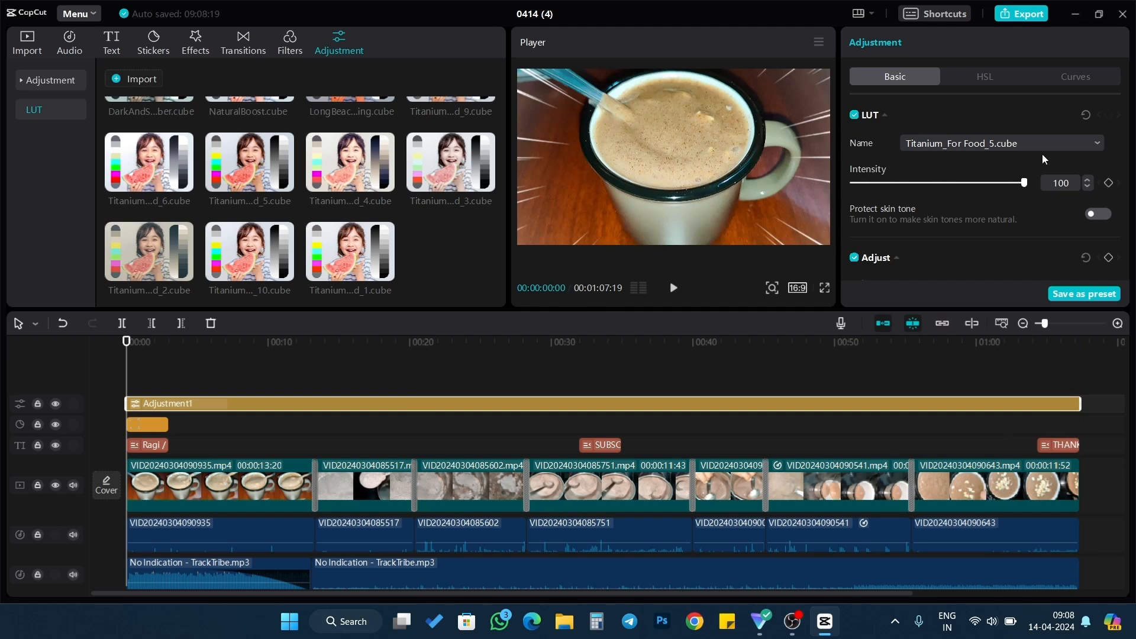
Step: Turn on skin tone protection for the LUT at intensity 100 and look through the Adjust, HSL and Curves settings
left_click_drag(1024, 183, 1051, 219)
left_click(1103, 217)
scroll(1127, 124, "down", 10)
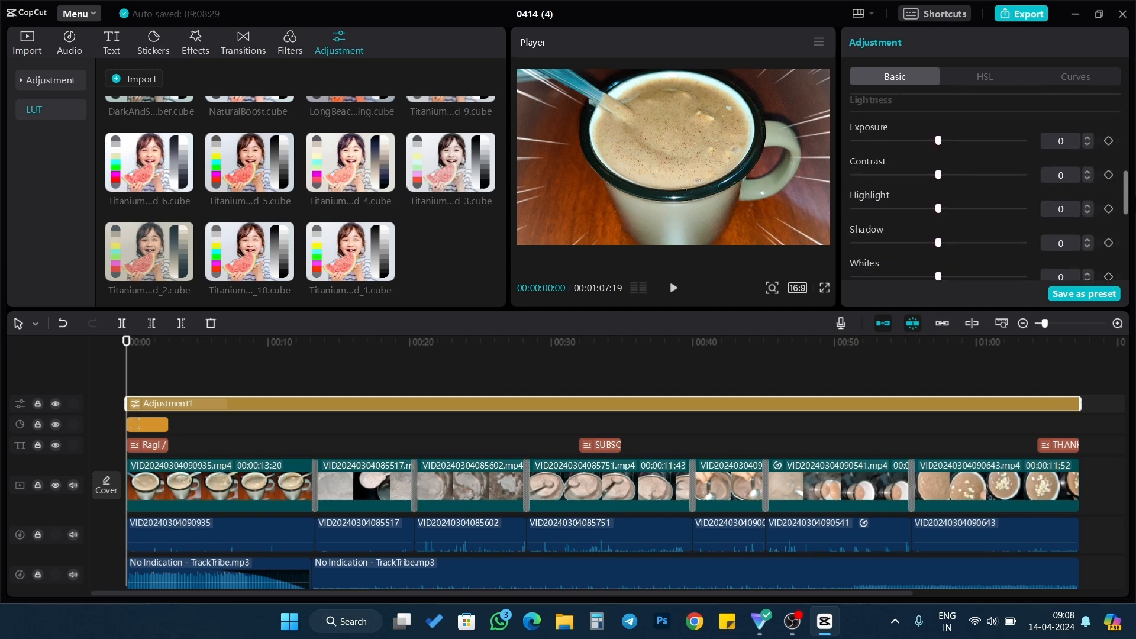
scroll(1126, 125, "down", 2)
scroll(1118, 95, "up", 5)
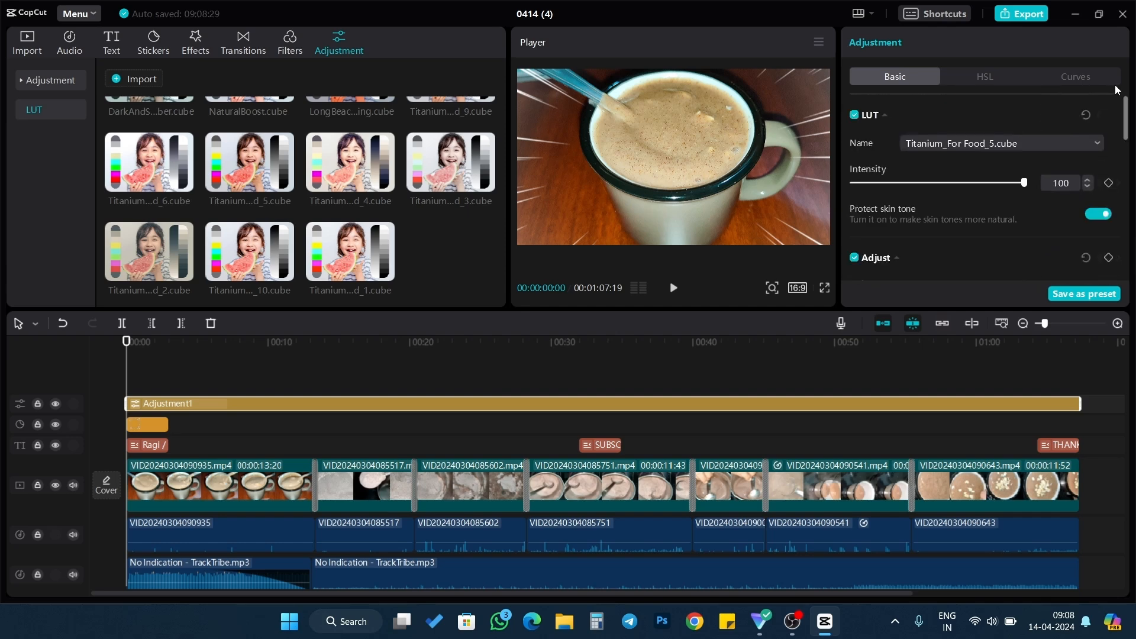
left_click(992, 78)
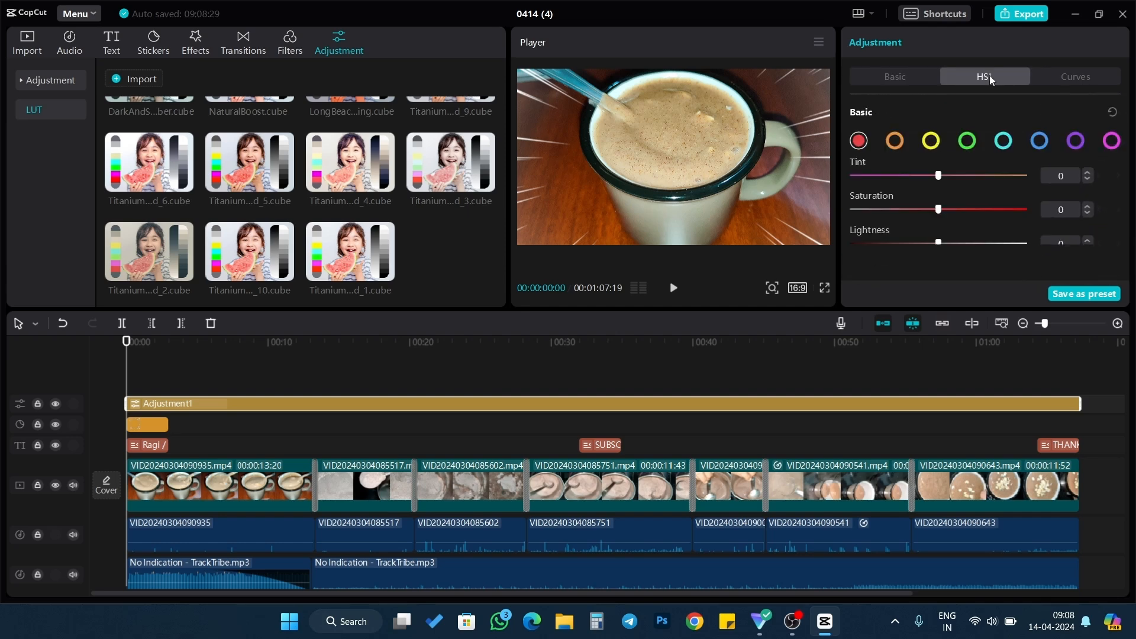
left_click(1070, 84)
left_click(880, 78)
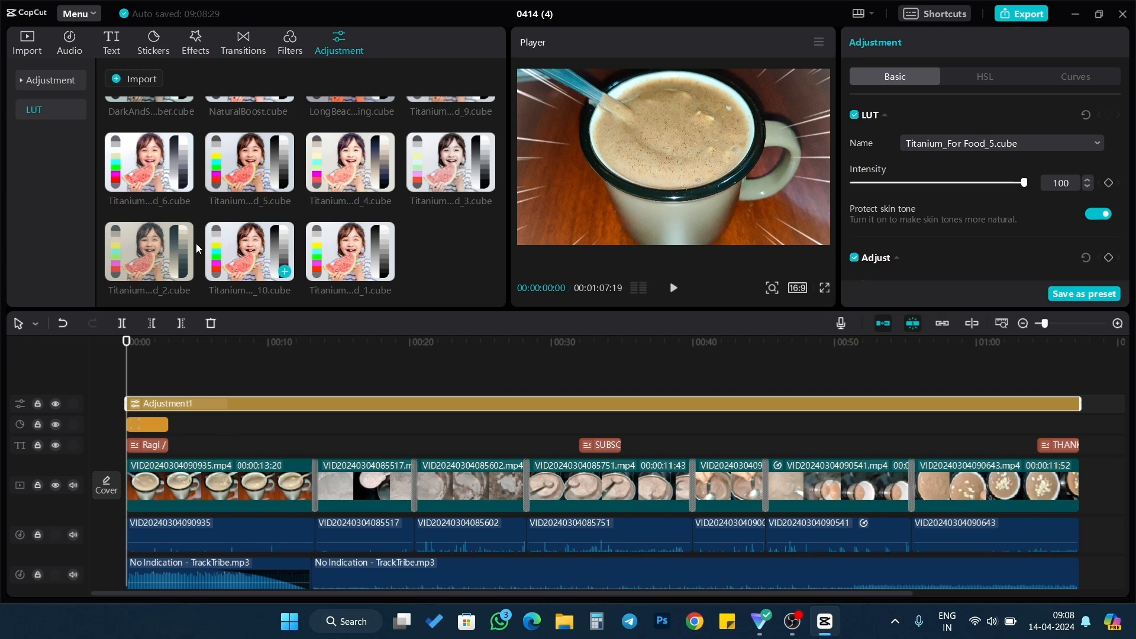
Step: Scrub through the graded video to review the LUT's look and return to the start
left_click(137, 354)
left_click_drag(174, 368, 500, 459)
left_click_drag(679, 525, 126, 550)
Step: Export the video under the name Ragi in 4K, HEVC, mp4 at 60fps
left_click(1013, 20)
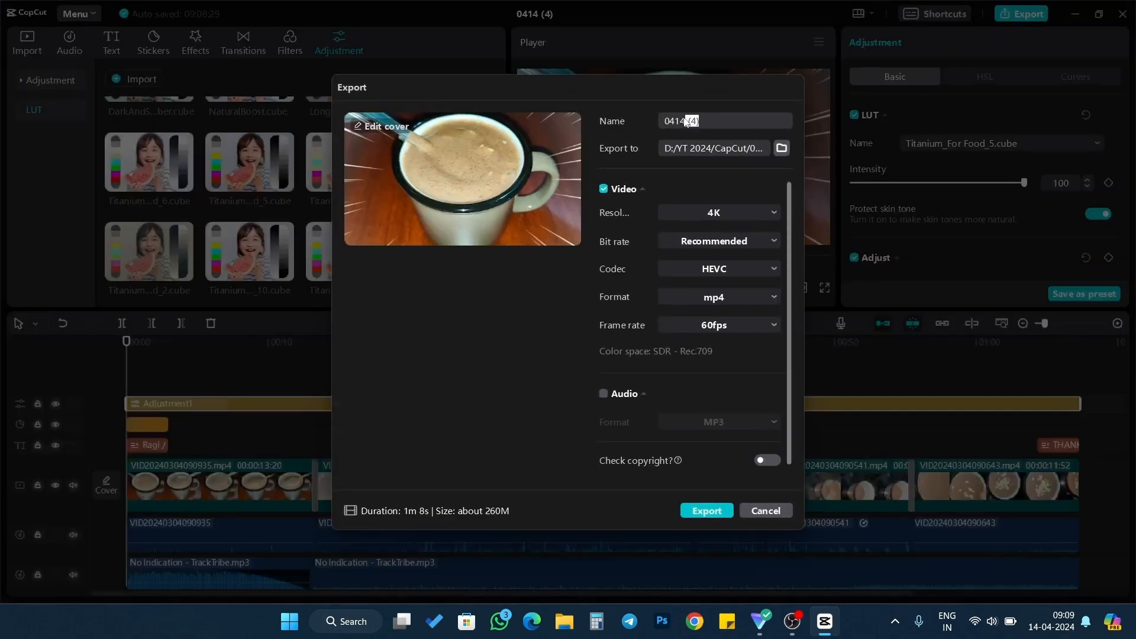
type("Ragi")
left_click(716, 513)
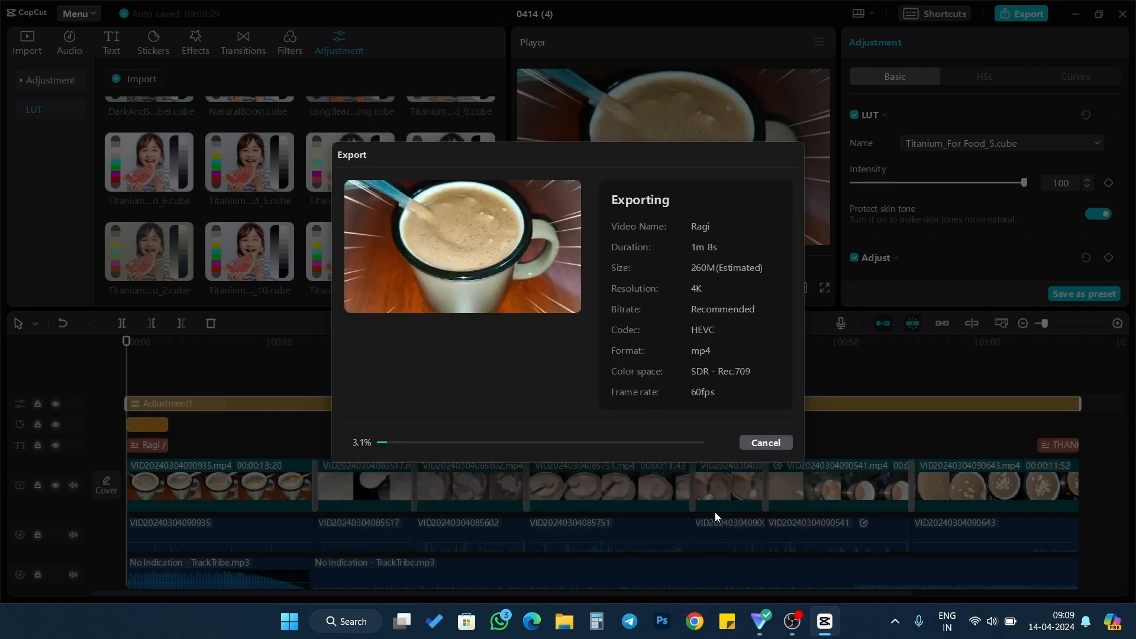